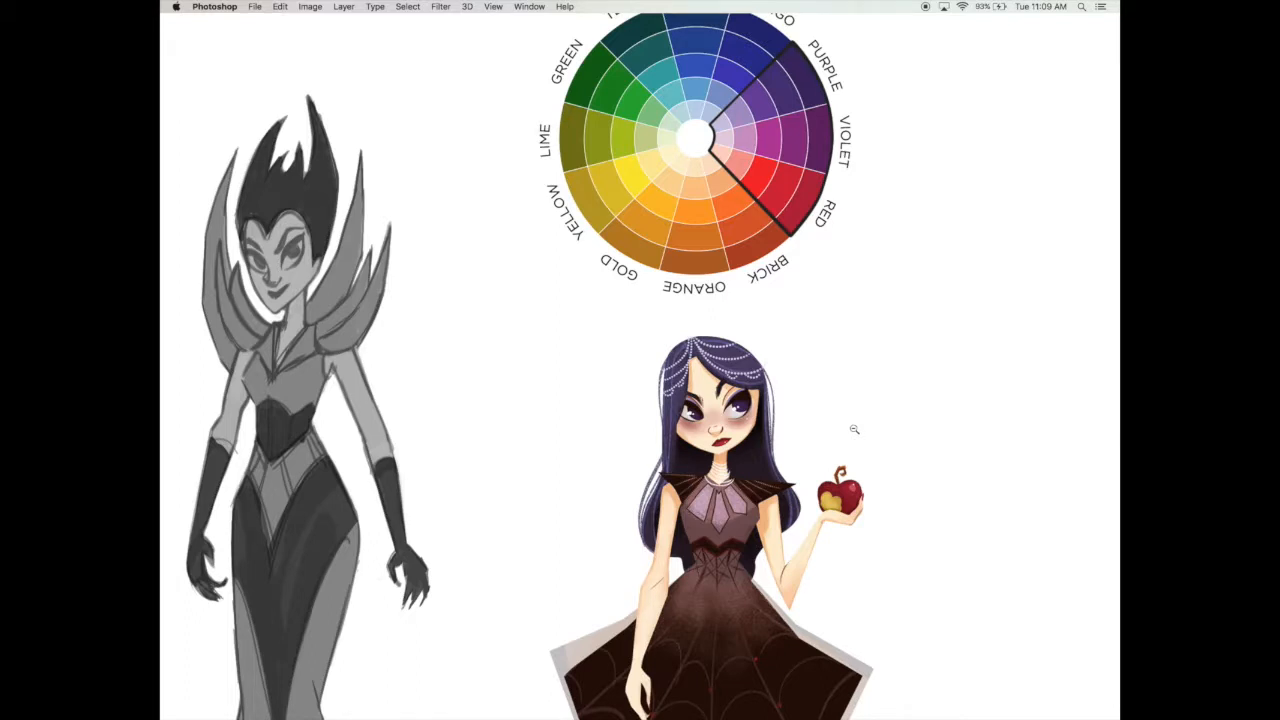
# Step: Hide the huntsman and queen groups to isolate the dwarf and its color wheel
pyautogui.keyDown('alt'); pyautogui.click(852, 429); pyautogui.keyUp('alt')
pyautogui.keyDown('alt'); pyautogui.click(852, 429); pyautogui.keyUp('alt')
pyautogui.moveTo(748, 550); pyautogui.dragTo(790, 455)
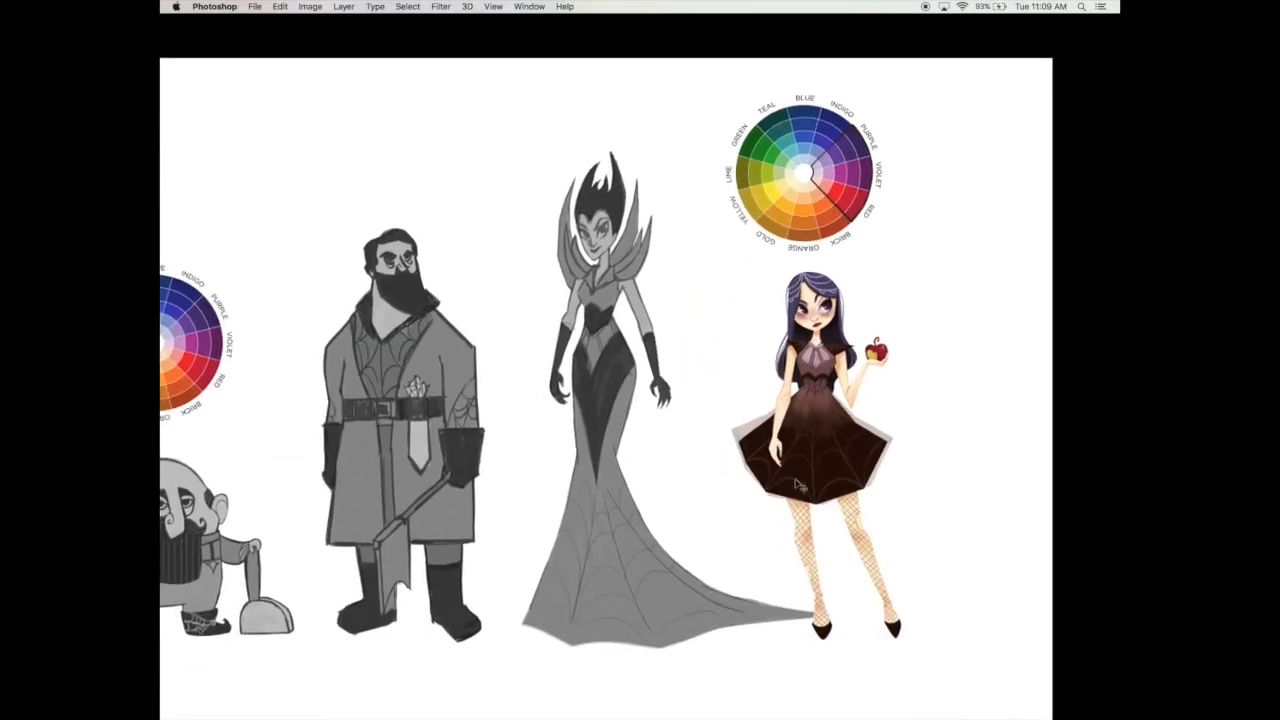
pyautogui.press('Tab')
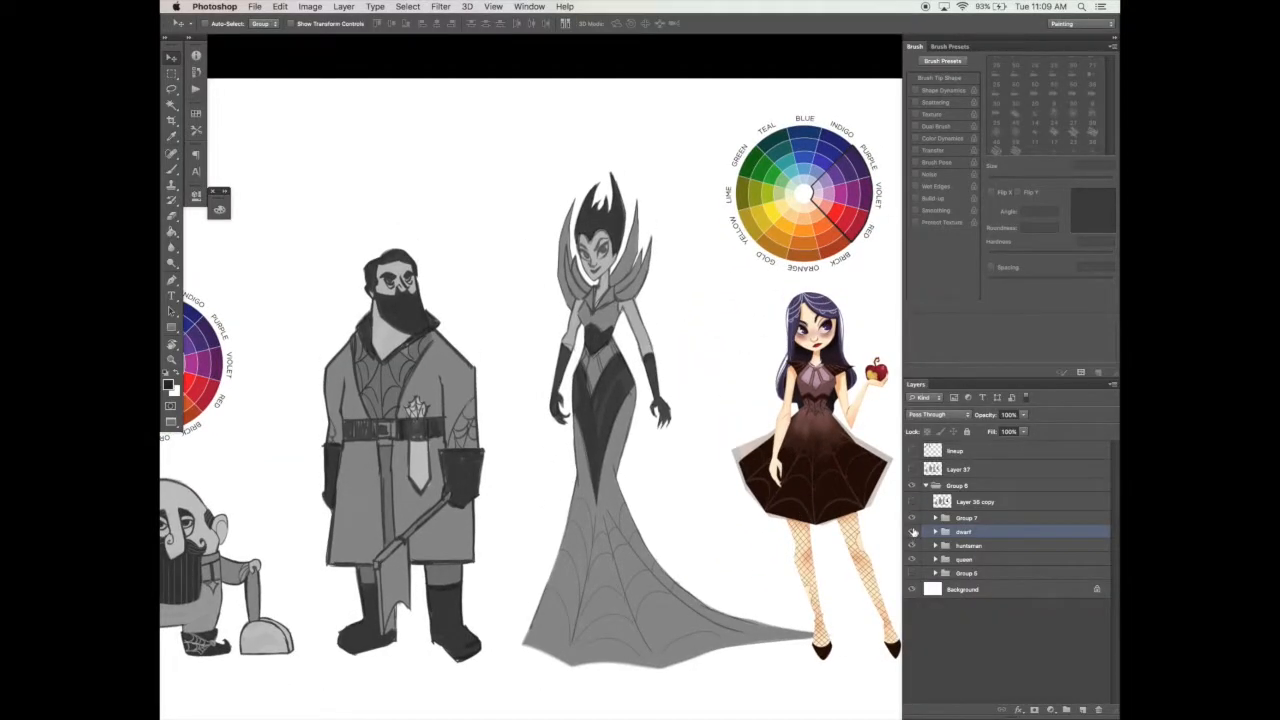
pyautogui.click(912, 546)
pyautogui.click(912, 560)
pyautogui.moveTo(263, 580); pyautogui.dragTo(610, 530)
pyautogui.press('z')
pyautogui.click(551, 529)
pyautogui.click(551, 529)
pyautogui.moveTo(699, 508); pyautogui.dragTo(689, 605)
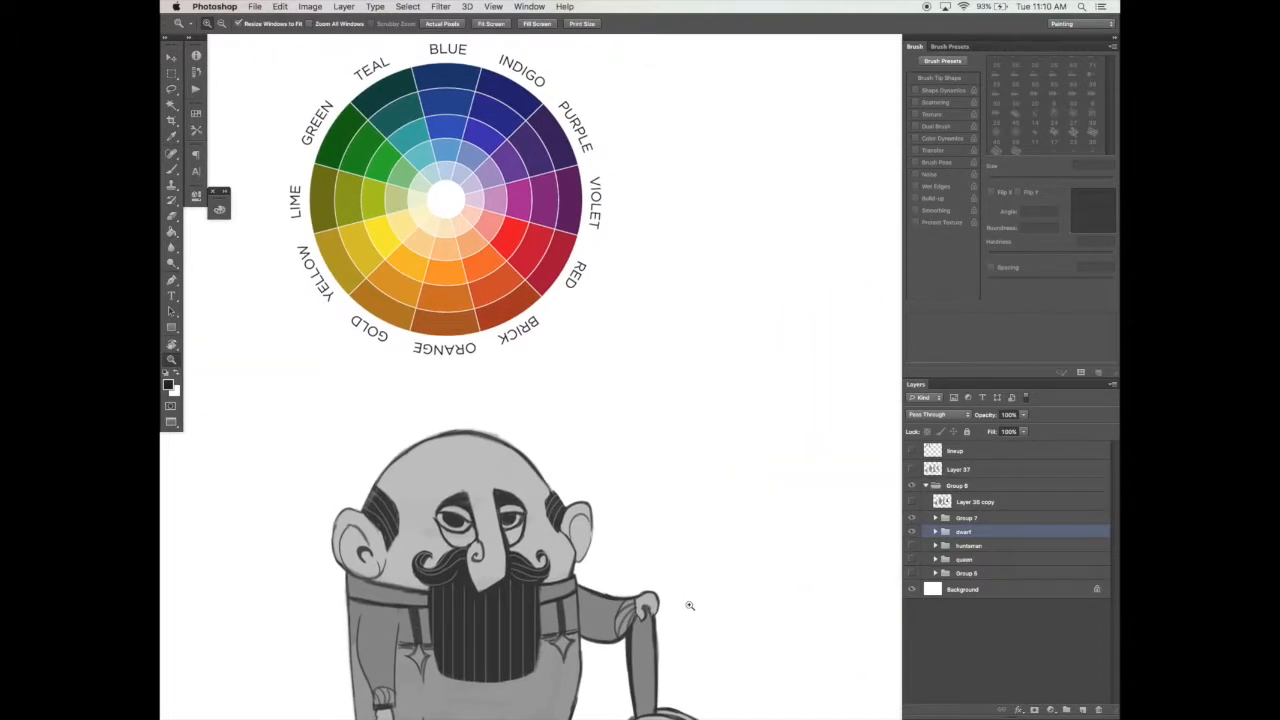
# Step: Outline the purple wedge of the dwarf's color wheel in black with the Pen tool on Layer 45 of the dwarf group
pyautogui.click(935, 532)
pyautogui.scroll(-2, 1110, 598)
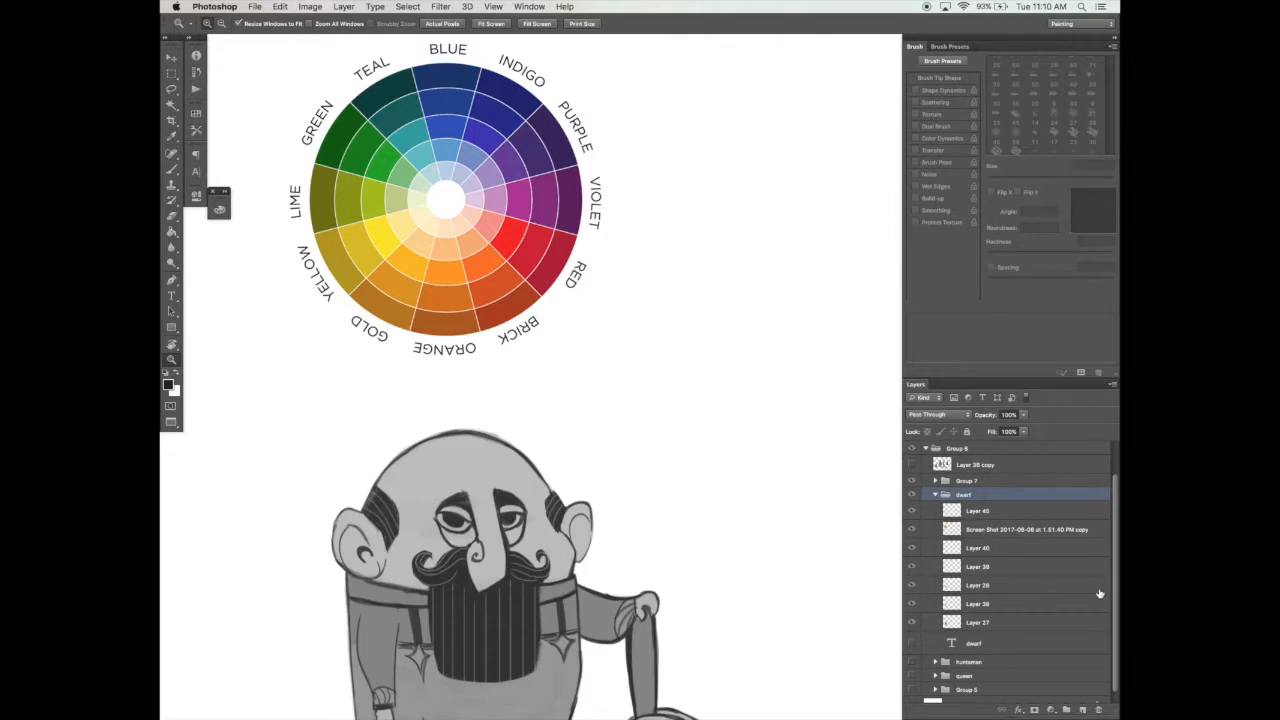
pyautogui.click(1000, 511)
pyautogui.press('p')
pyautogui.click(543, 104)
pyautogui.click(459, 185)
pyautogui.click(464, 194)
pyautogui.click(578, 166)
pyautogui.moveTo(543, 104); pyautogui.dragTo(524, 85)
pyautogui.click(704, 315)
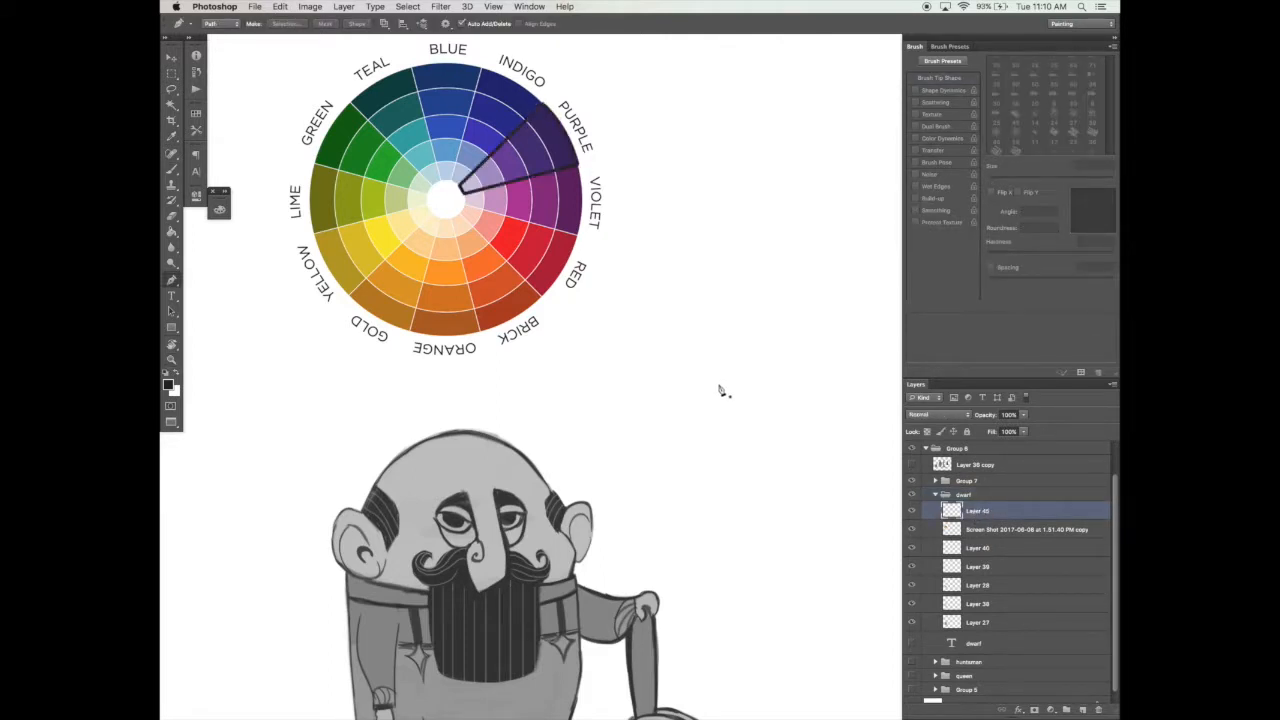
# Step: Outline the green wedge of the color wheel in black with the Pen tool
pyautogui.click(351, 104)
pyautogui.click(314, 166)
pyautogui.moveTo(351, 104); pyautogui.dragTo(378, 84)
pyautogui.press('Return')
# Step: Outline the orange wedge of the color wheel in black with the Pen tool
pyautogui.click(440, 220)
pyautogui.click(409, 330)
pyautogui.moveTo(440, 336); pyautogui.dragTo(455, 336)
pyautogui.click(480, 332)
pyautogui.click(451, 219)
pyautogui.click(440, 220)
pyautogui.press('Return')
pyautogui.press('z')
pyautogui.keyDown('alt'); pyautogui.click(504, 446); pyautogui.keyUp('alt')
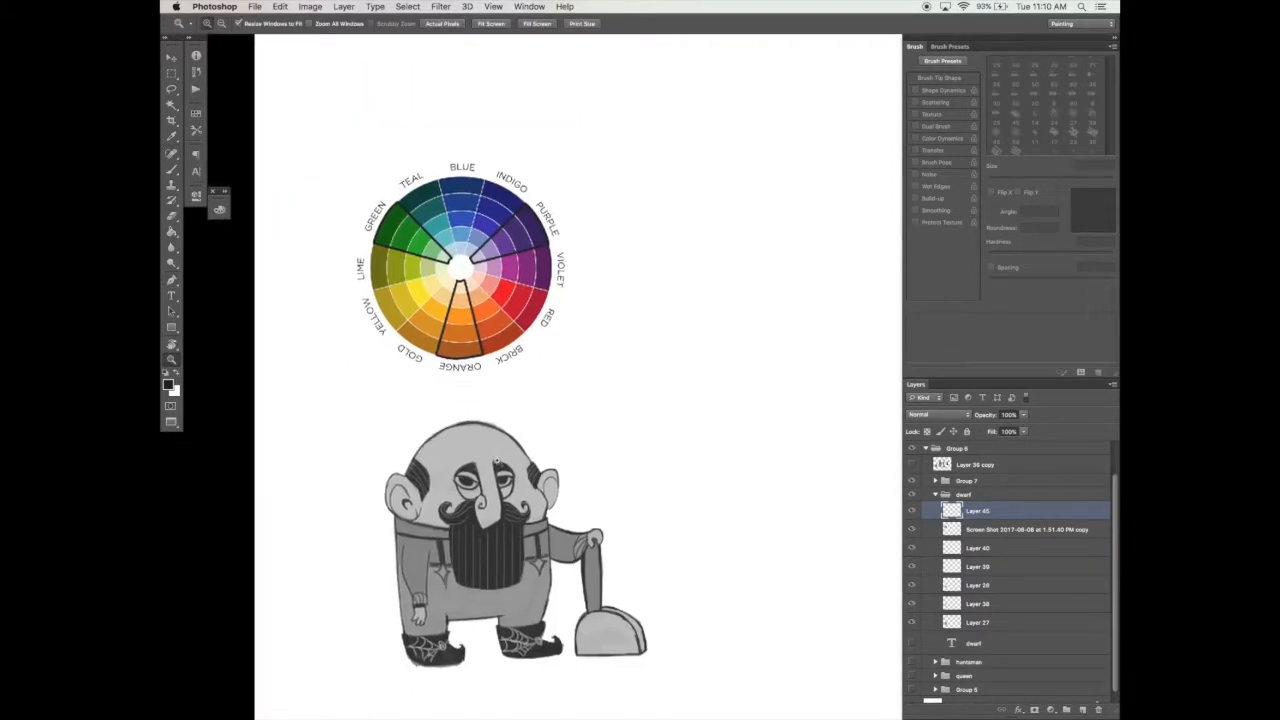
pyautogui.click(497, 460)
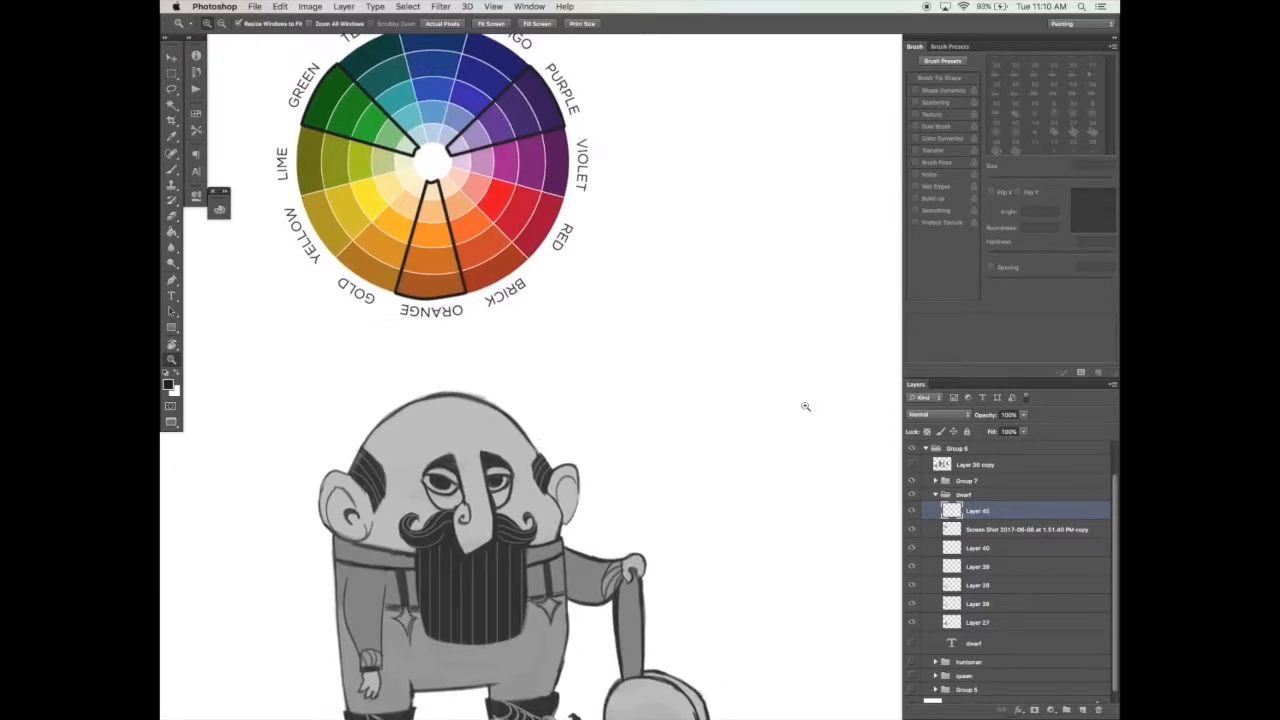
# Step: Group the dwarf's drawing layers from Layer 40 down, and check the group by toggling its visibility
pyautogui.press('b')
pyautogui.click(982, 547)
pyautogui.click(978, 621)
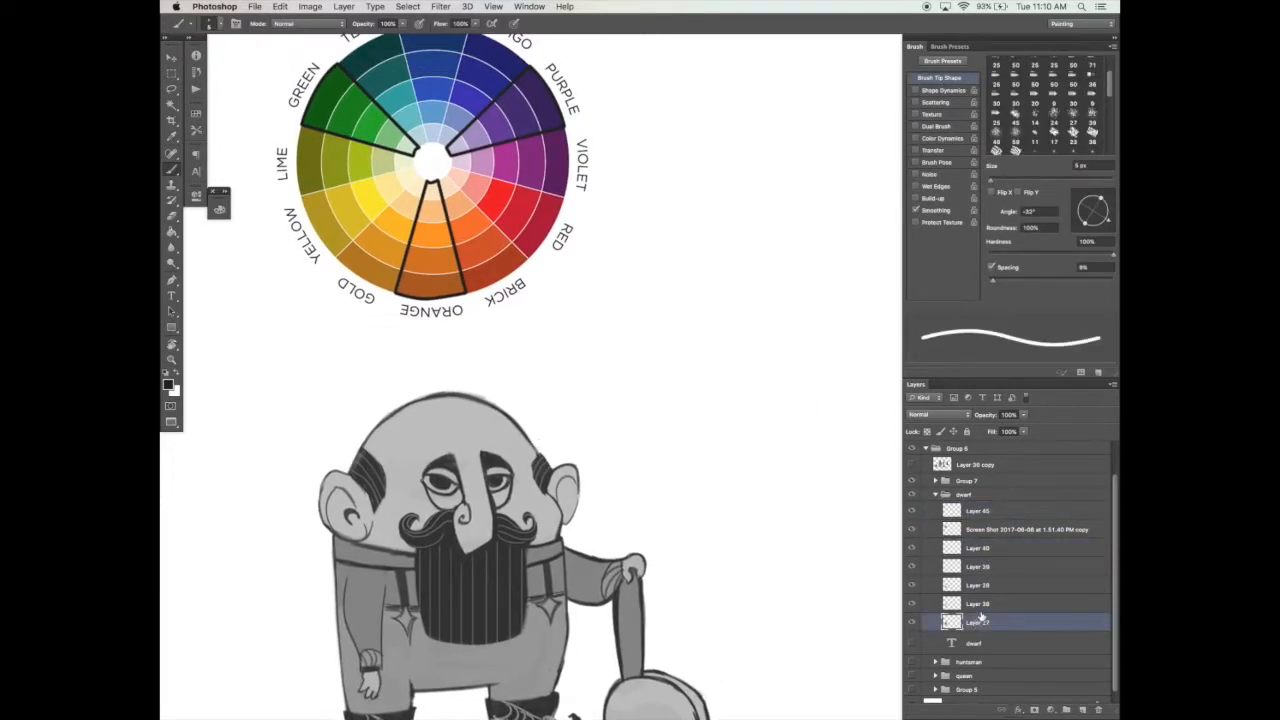
pyautogui.keyDown('shift'); pyautogui.click(986, 550); pyautogui.keyUp('shift')
pyautogui.hotkey('ctrl', 'g')
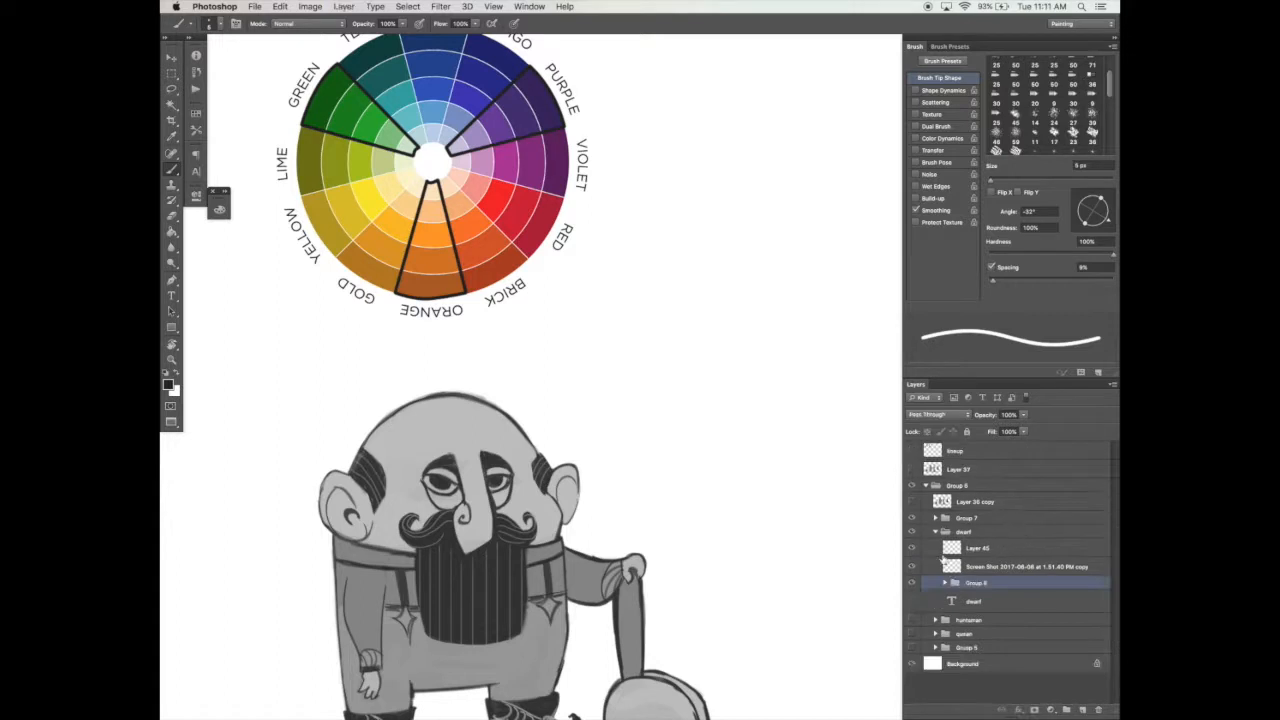
pyautogui.click(911, 583)
pyautogui.click(911, 583)
pyautogui.click(945, 583)
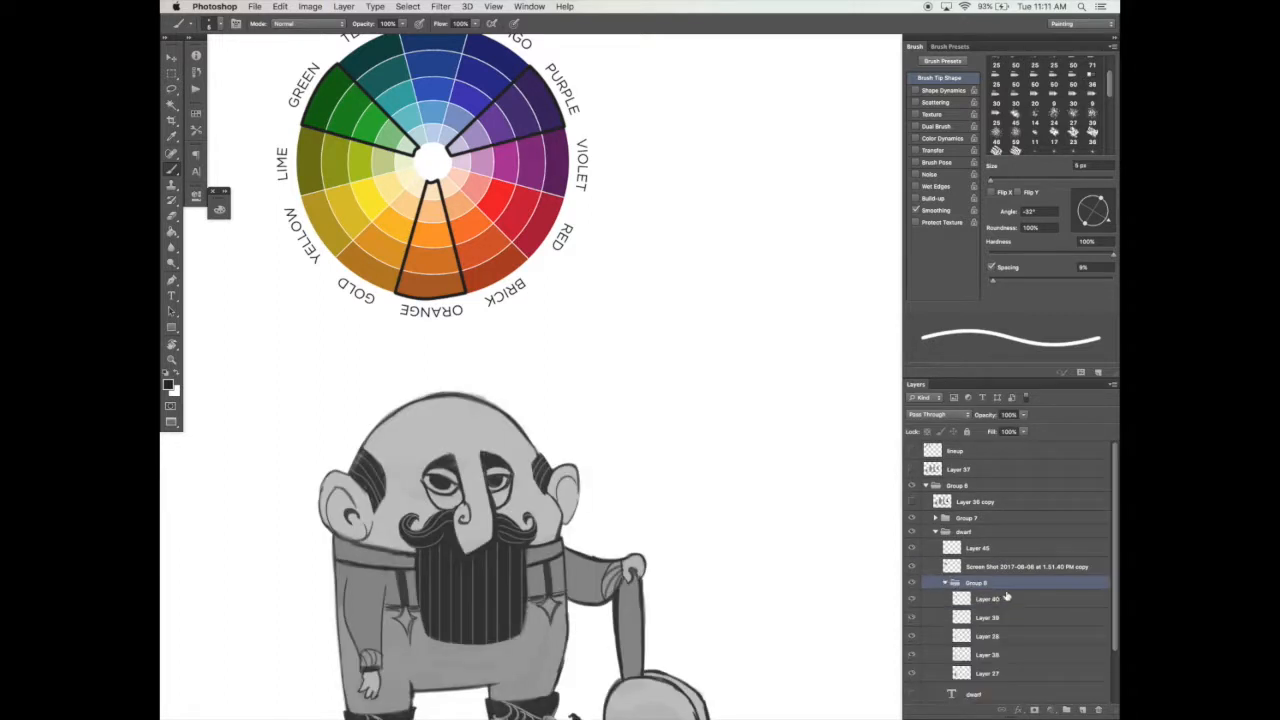
# Step: Add a nested group with an empty layer inside it above Layer 40, and save the document
pyautogui.click(1003, 597)
pyautogui.click(1067, 710)
pyautogui.click(1082, 710)
pyautogui.click(1030, 595)
pyautogui.press('super+s')
pyautogui.scroll(-2, 755, 617)
pyautogui.hscroll(2, 755, 617)
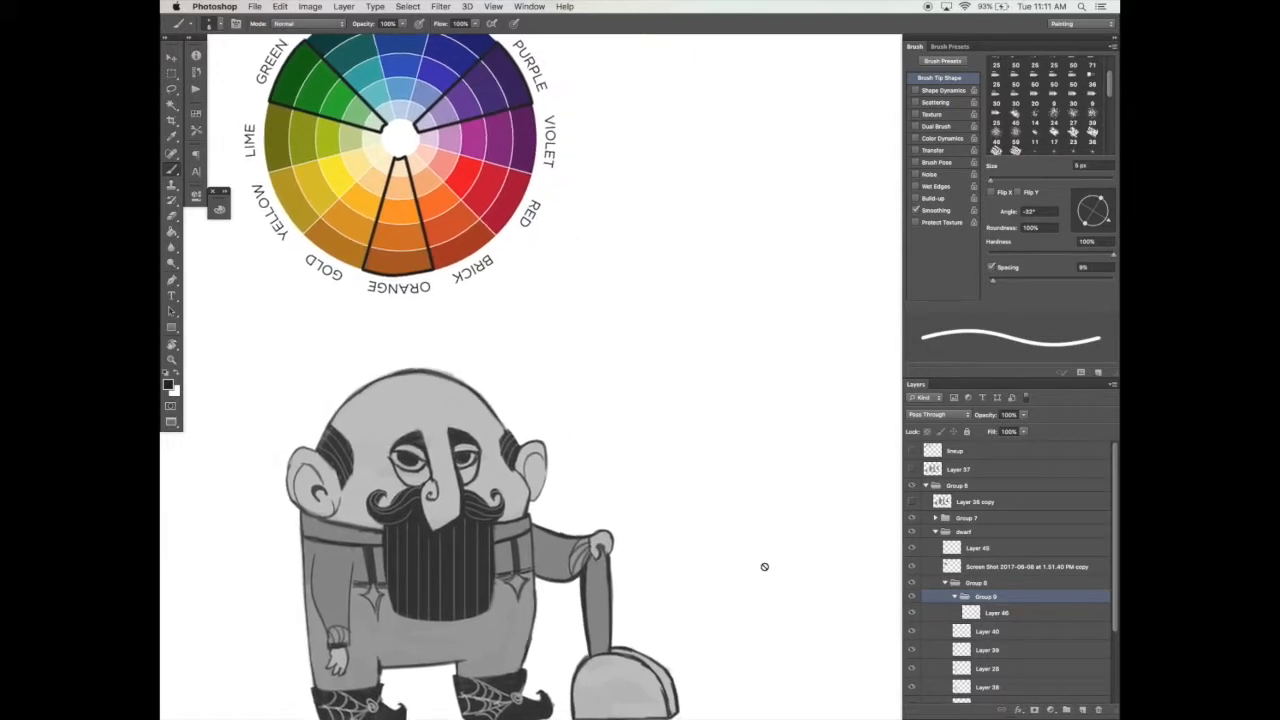
# Step: Move the color wheel and its wedge outlines down closer to the dwarf's head
pyautogui.press('v')
pyautogui.click(972, 534)
pyautogui.click(980, 582)
pyautogui.click(985, 566)
pyautogui.moveTo(560, 270); pyautogui.dragTo(556, 308)
# Step: Set the empty layer in the nested group to Overlay blending
pyautogui.click(995, 613)
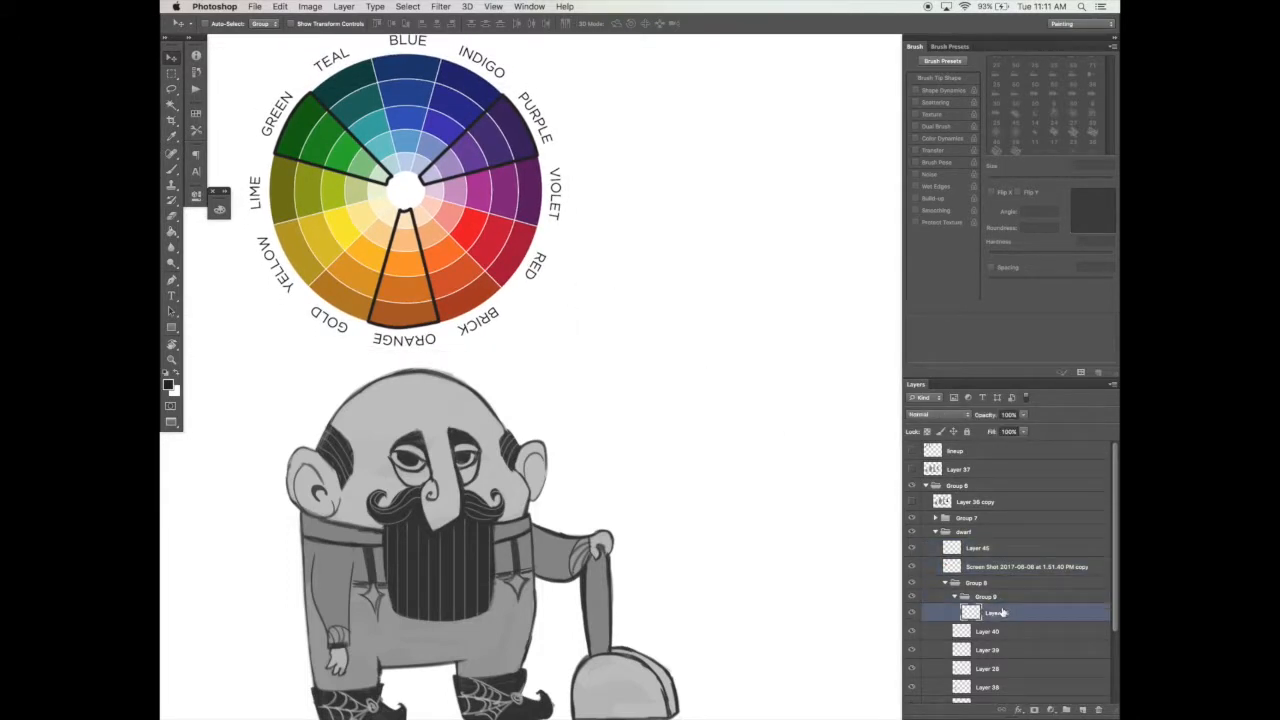
pyautogui.press('b')
pyautogui.hscroll(1, 692, 608)
pyautogui.click(957, 414)
pyautogui.click(940, 530)
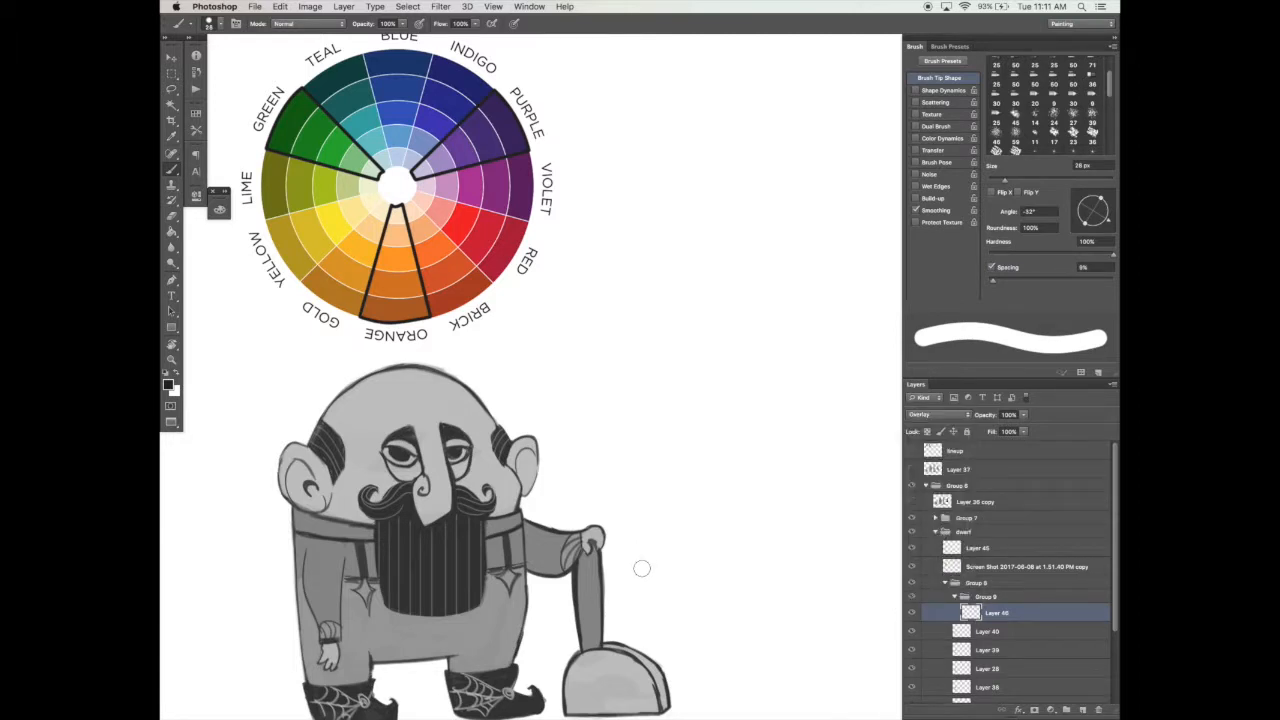
# Step: Scale down the color wheel together with its wedge outlines using Free Transform
pyautogui.scroll(-1, 618, 546)
pyautogui.press('v')
pyautogui.press('super+minus')
pyautogui.moveTo(610, 546); pyautogui.dragTo(602, 547)
pyautogui.click(974, 566)
pyautogui.keyDown('shift'); pyautogui.click(977, 549); pyautogui.keyUp('shift')
pyautogui.press('super+t')
pyautogui.moveTo(573, 392); pyautogui.dragTo(532, 348)
pyautogui.press('Return')
pyautogui.press('super+space')
pyautogui.click(564, 399)
pyautogui.moveTo(590, 413); pyautogui.dragTo(612, 350)
# Step: Brush a pale skin tone over the top of the dwarf's head and nose on the Overlay layer
pyautogui.press('b')
pyautogui.click(995, 612)
pyautogui.moveTo(430, 366)
pyautogui.mouseDown()
pyautogui.moveTo(386, 389)
pyautogui.moveTo(428, 363)
pyautogui.moveTo(392, 382)
pyautogui.moveTo(478, 368)
pyautogui.moveTo(428, 363)
pyautogui.moveTo(532, 397)
pyautogui.moveTo(498, 407)
pyautogui.moveTo(495, 380)
pyautogui.moveTo(468, 424)
pyautogui.moveTo(464, 398)
pyautogui.moveTo(471, 430)
pyautogui.mouseUp()
pyautogui.press('alt+super+space')
pyautogui.click(512, 390)
pyautogui.click(531, 394)
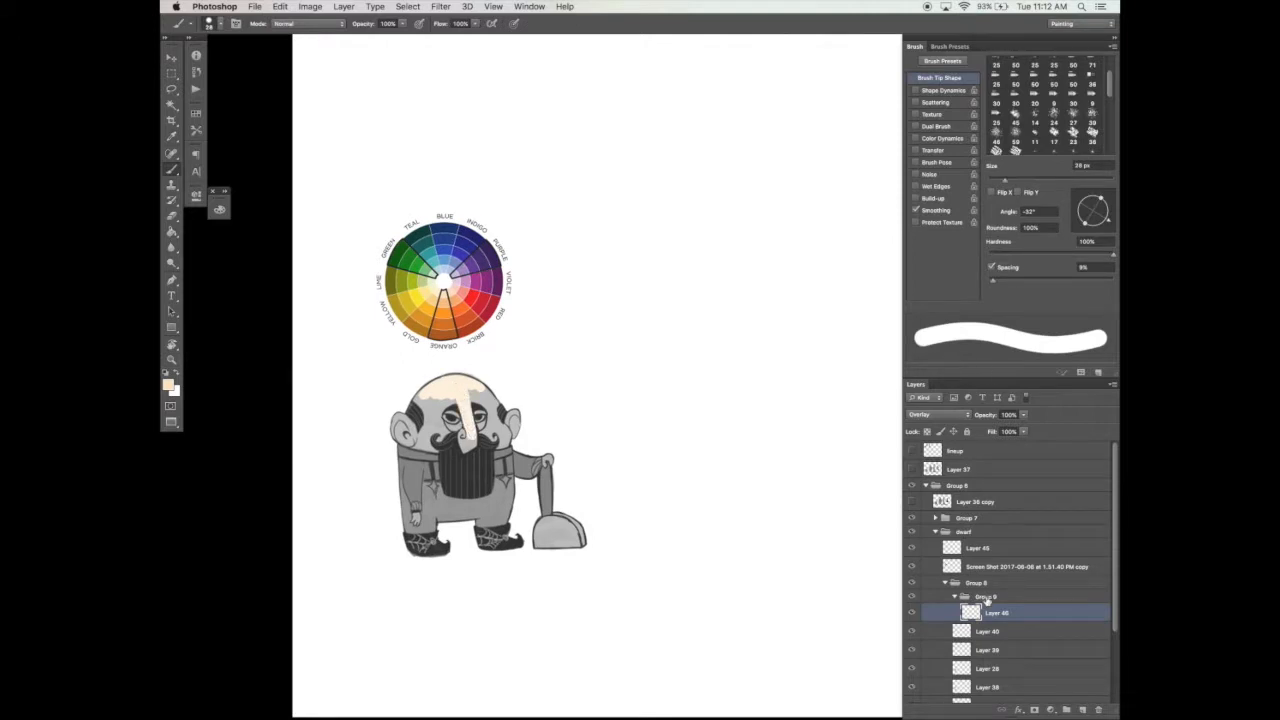
# Step: Try the blend modes Darken, Multiply, Color Burn, Linear Burn and Darker Color on the nested color group
pyautogui.click(985, 597)
pyautogui.click(937, 414)
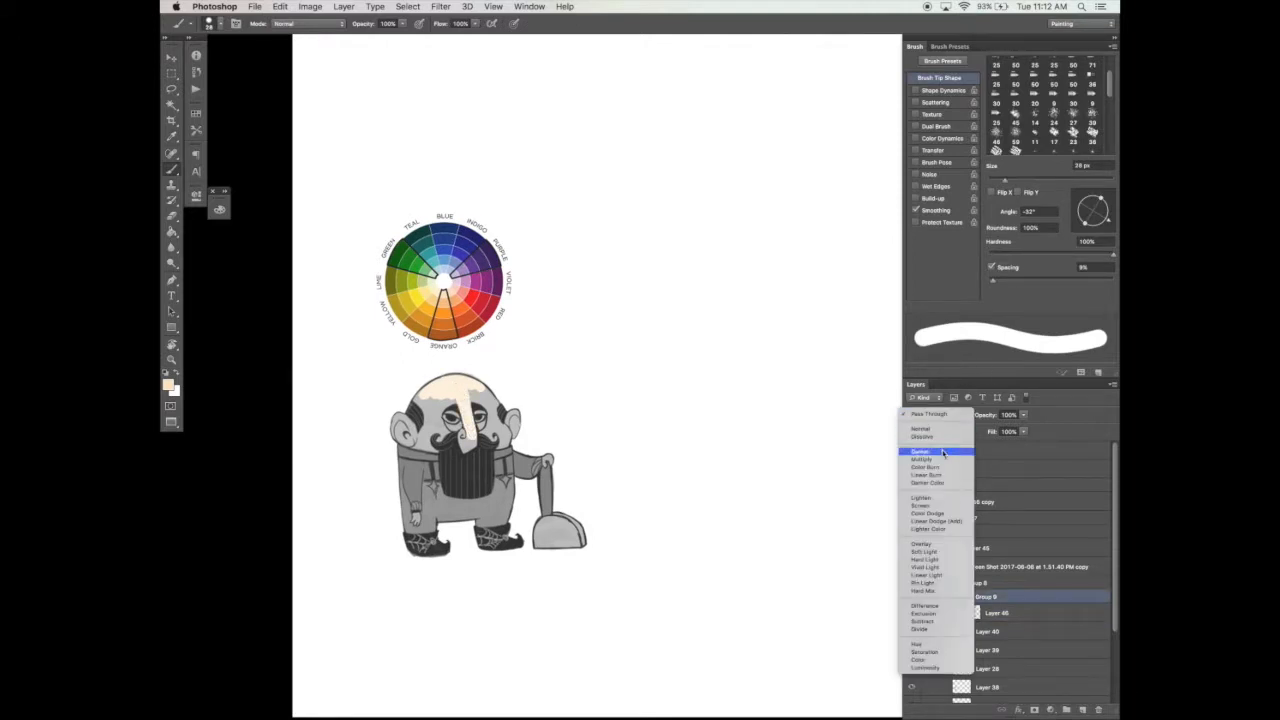
pyautogui.click(943, 453)
pyautogui.click(964, 417)
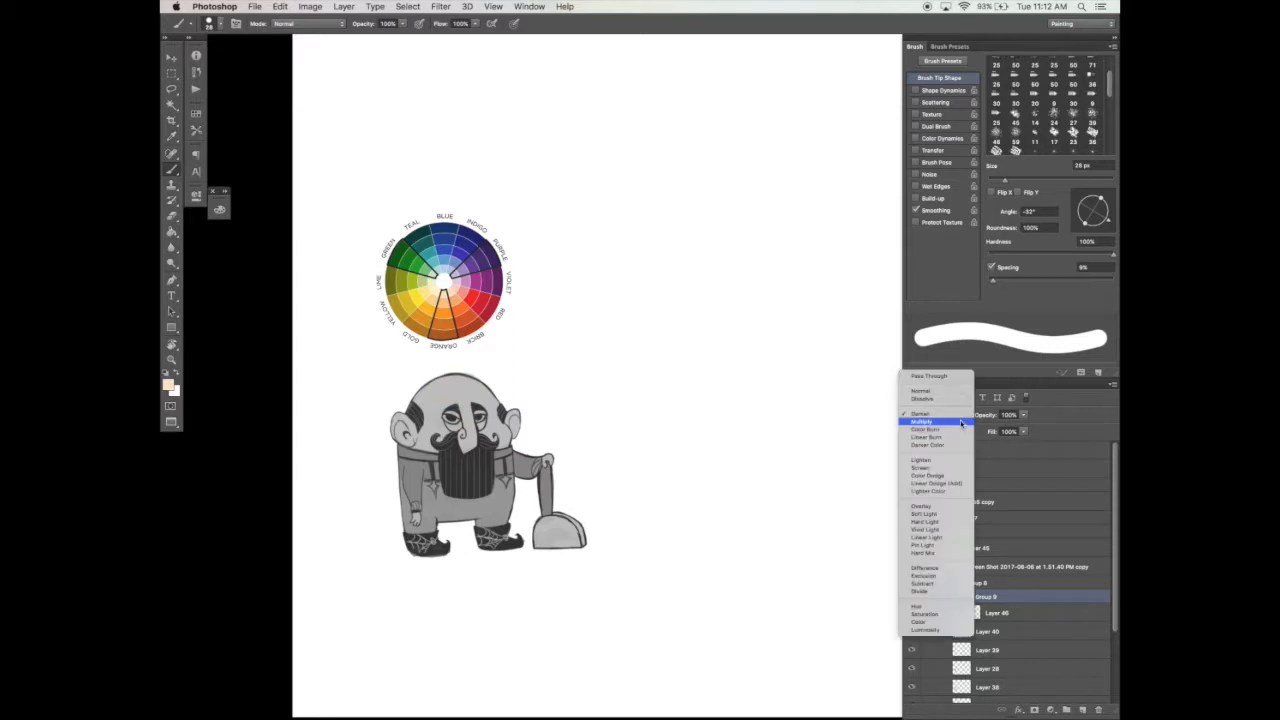
pyautogui.click(964, 422)
pyautogui.click(958, 417)
pyautogui.click(952, 422)
pyautogui.click(950, 416)
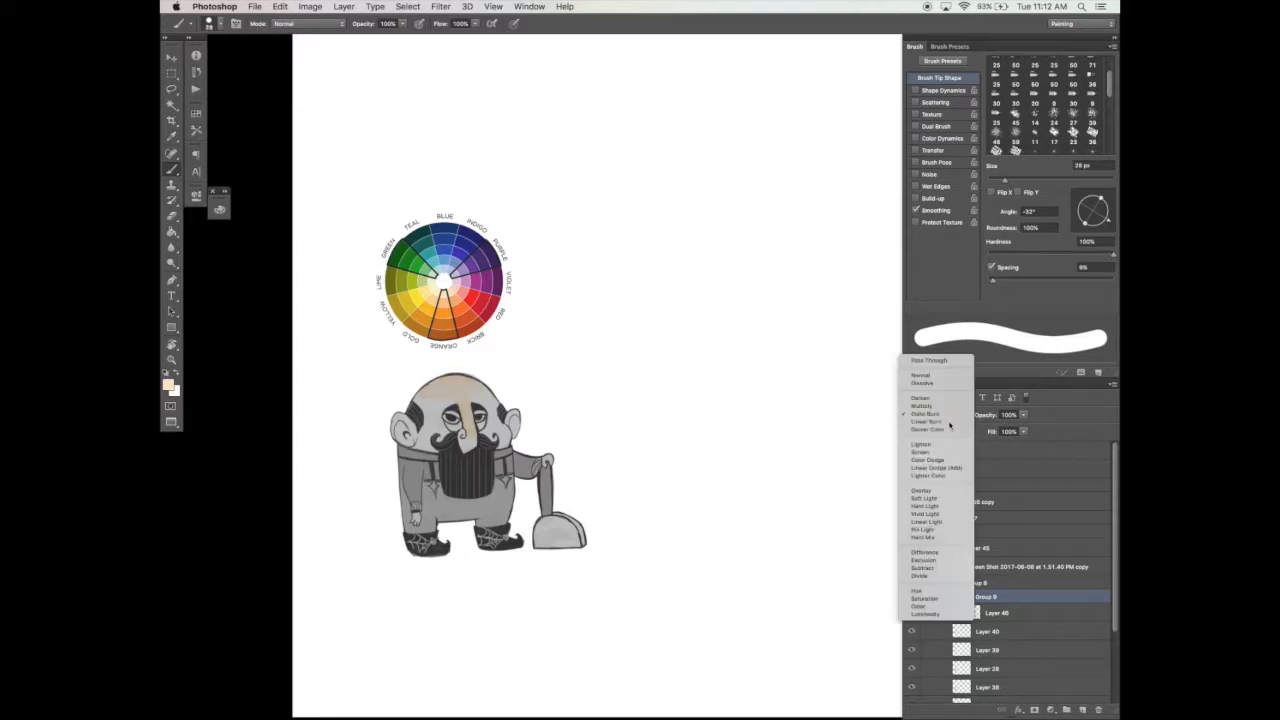
pyautogui.click(950, 422)
pyautogui.click(950, 416)
pyautogui.click(949, 420)
# Step: Try the lightening blend modes from Lighten to Lighter Color on the color group, and set it to Overlay
pyautogui.click(949, 418)
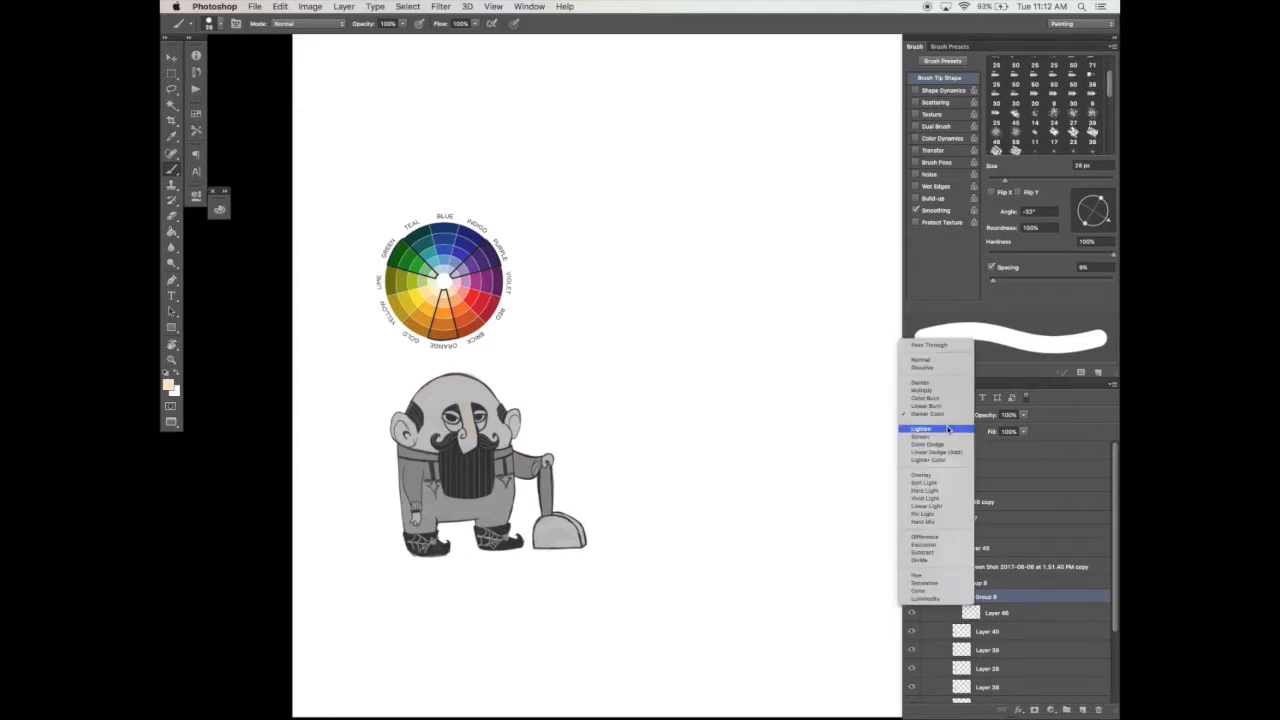
pyautogui.click(949, 428)
pyautogui.click(948, 420)
pyautogui.click(948, 428)
pyautogui.click(944, 416)
pyautogui.click(944, 416)
pyautogui.click(944, 416)
pyautogui.click(944, 414)
pyautogui.click(944, 416)
pyautogui.click(943, 422)
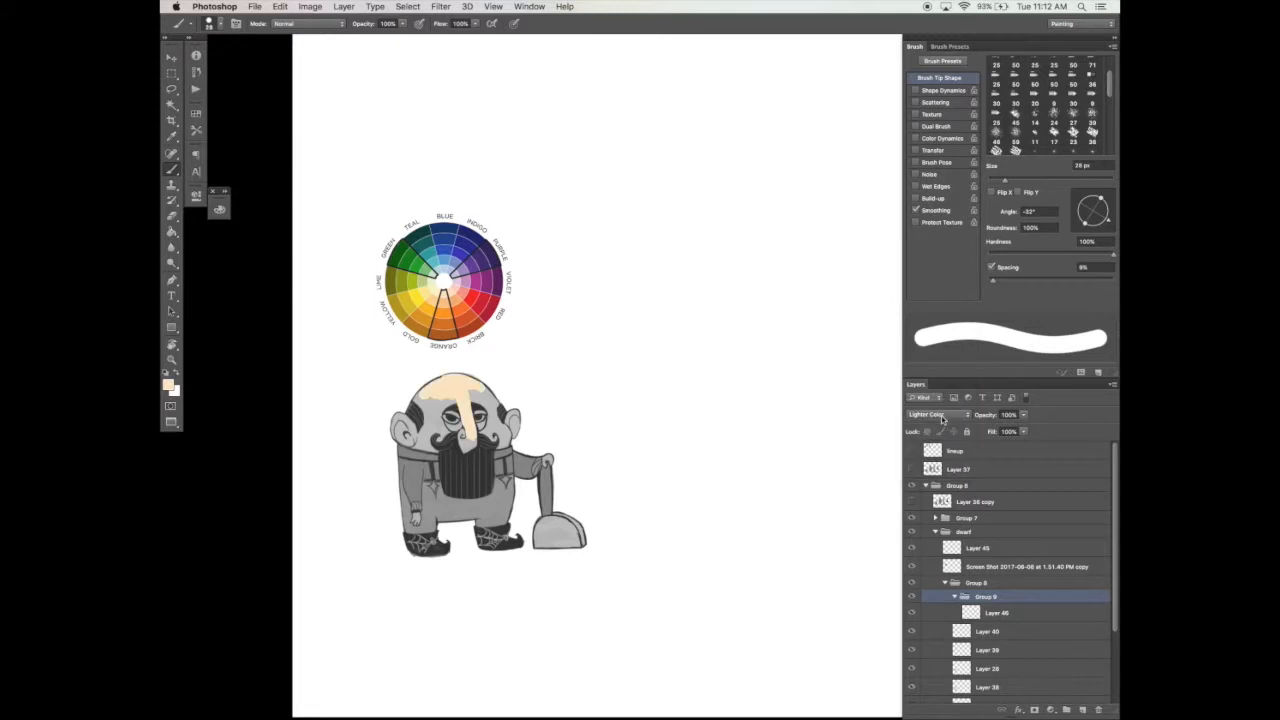
pyautogui.click(943, 418)
pyautogui.click(943, 420)
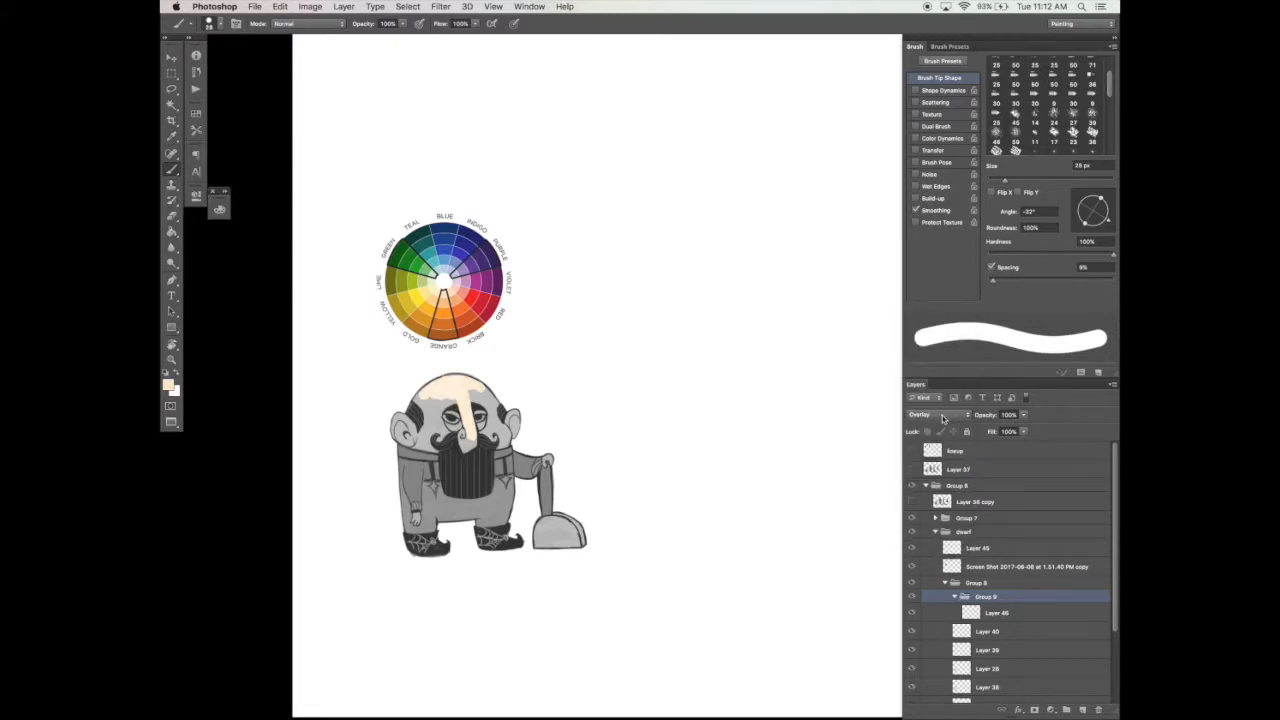
pyautogui.click(943, 418)
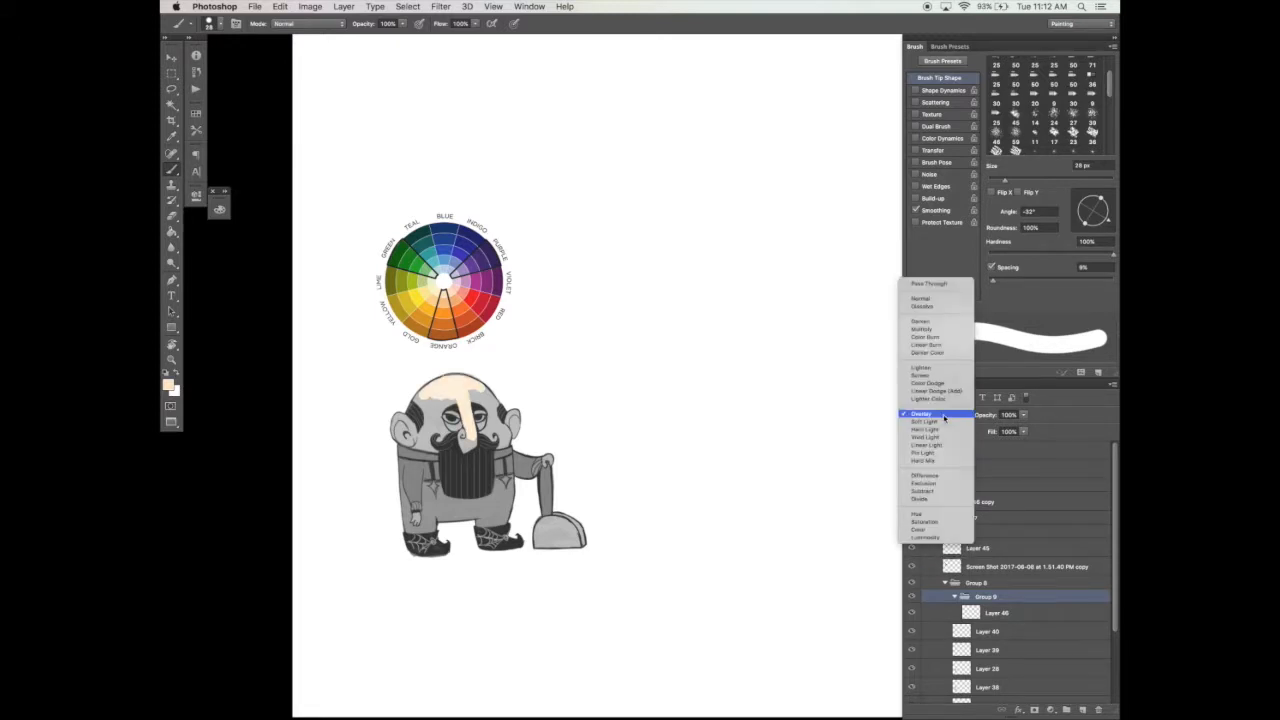
pyautogui.click(975, 414)
# Step: Brush the pale skin tone over the rest of the dwarf's face, ears and hands on Layer 46
pyautogui.click(981, 617)
pyautogui.moveTo(428, 415); pyautogui.dragTo(811, 313)
pyautogui.press('Tab')
pyautogui.moveTo(711, 313); pyautogui.dragTo(721, 293)
pyautogui.moveTo(554, 302)
pyautogui.mouseDown()
pyautogui.moveTo(598, 358)
pyautogui.moveTo(667, 347)
pyautogui.moveTo(690, 312)
pyautogui.moveTo(734, 345)
pyautogui.moveTo(738, 368)
pyautogui.mouseUp()
pyautogui.moveTo(546, 298)
pyautogui.mouseDown()
pyautogui.moveTo(495, 352)
pyautogui.moveTo(572, 362)
pyautogui.moveTo(639, 396)
pyautogui.moveTo(602, 388)
pyautogui.moveTo(633, 373)
pyautogui.mouseUp()
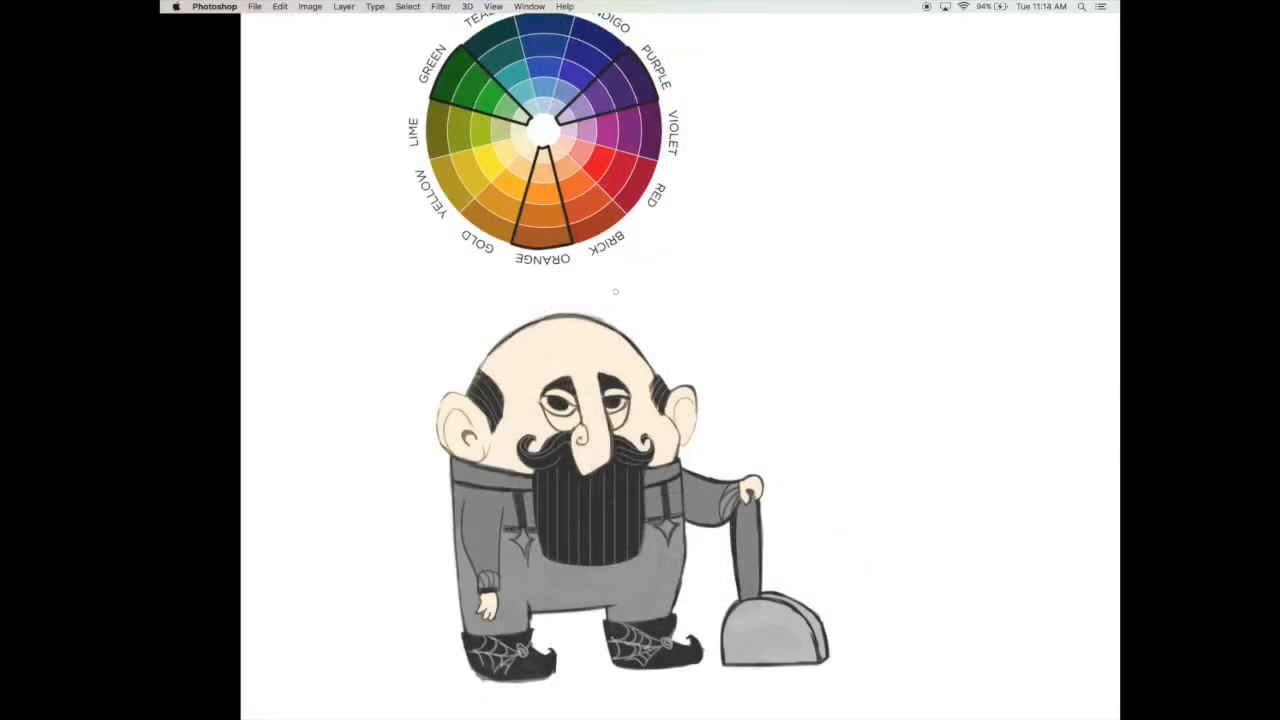
pyautogui.moveTo(499, 505)
pyautogui.mouseDown()
pyautogui.moveTo(493, 545)
pyautogui.moveTo(482, 534)
pyautogui.moveTo(475, 552)
pyautogui.moveTo(472, 501)
pyautogui.moveTo(487, 578)
pyautogui.moveTo(526, 551)
pyautogui.moveTo(522, 506)
pyautogui.moveTo(535, 567)
pyautogui.moveTo(466, 510)
pyautogui.moveTo(462, 483)
pyautogui.moveTo(473, 622)
pyautogui.moveTo(504, 606)
pyautogui.mouseUp()
pyautogui.moveTo(616, 505); pyautogui.dragTo(621, 477)
pyautogui.press('super+alt+z')
pyautogui.press('super+alt+z')
pyautogui.press('super+alt+z')
pyautogui.press('super+alt+z')
pyautogui.moveTo(756, 415); pyautogui.dragTo(777, 394)
pyautogui.press('super+alt+z')
pyautogui.press('super+alt+z')
pyautogui.press('super+alt+z')
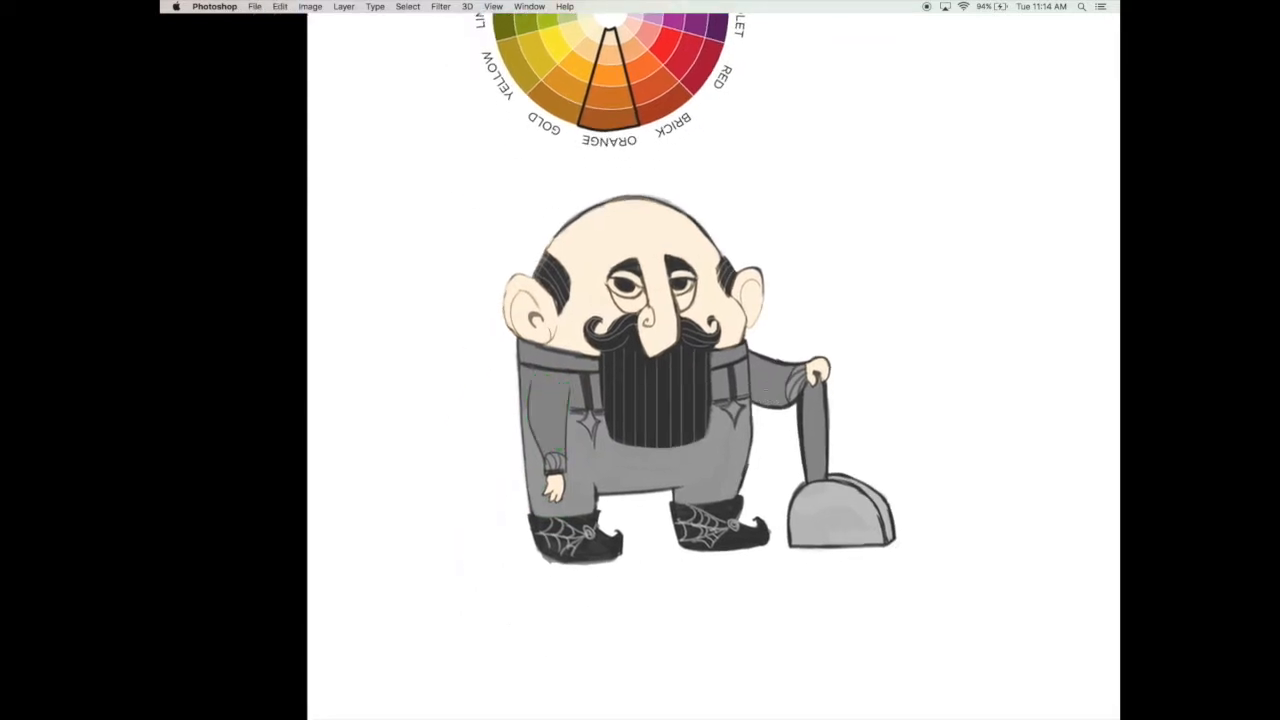
# Step: Add a layer beneath the skin layer and paint green over the dwarf's collar, hanging arm and adjoining clothes
pyautogui.press('Tab')
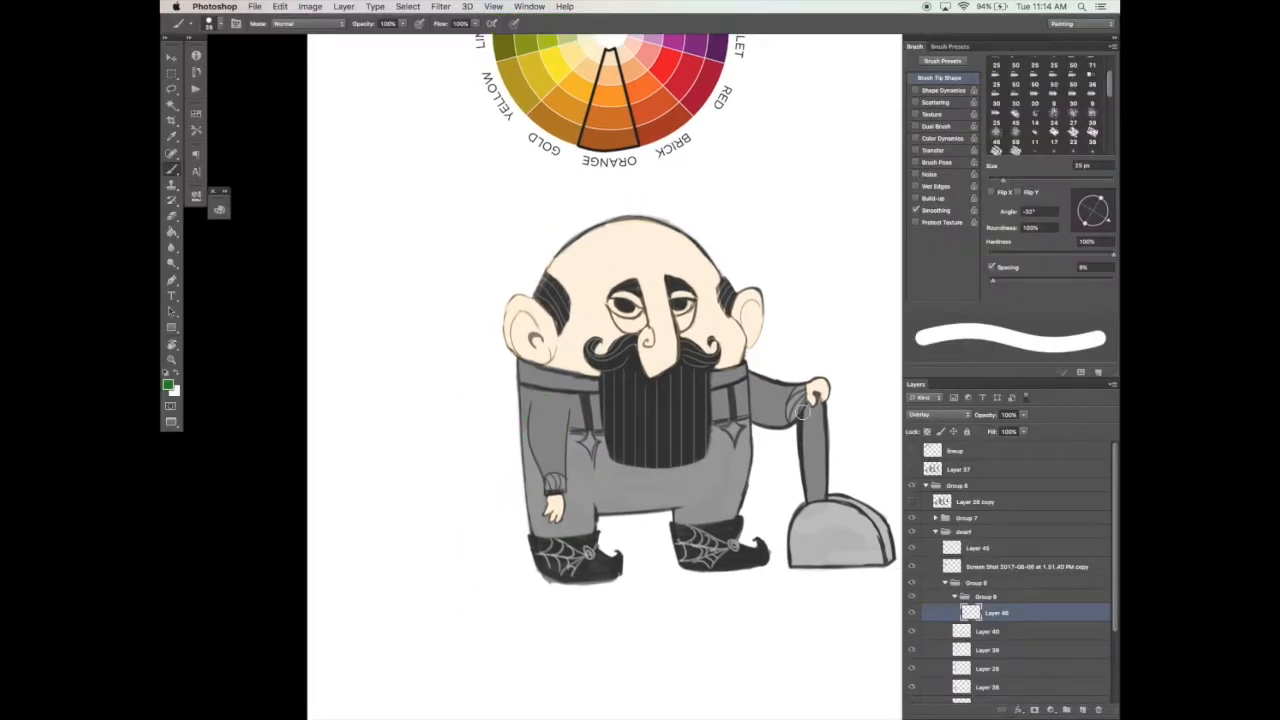
pyautogui.click(1083, 710)
pyautogui.moveTo(1030, 616); pyautogui.dragTo(1031, 638)
pyautogui.moveTo(530, 370)
pyautogui.mouseDown()
pyautogui.moveTo(545, 505)
pyautogui.moveTo(585, 400)
pyautogui.moveTo(600, 480)
pyautogui.mouseUp()
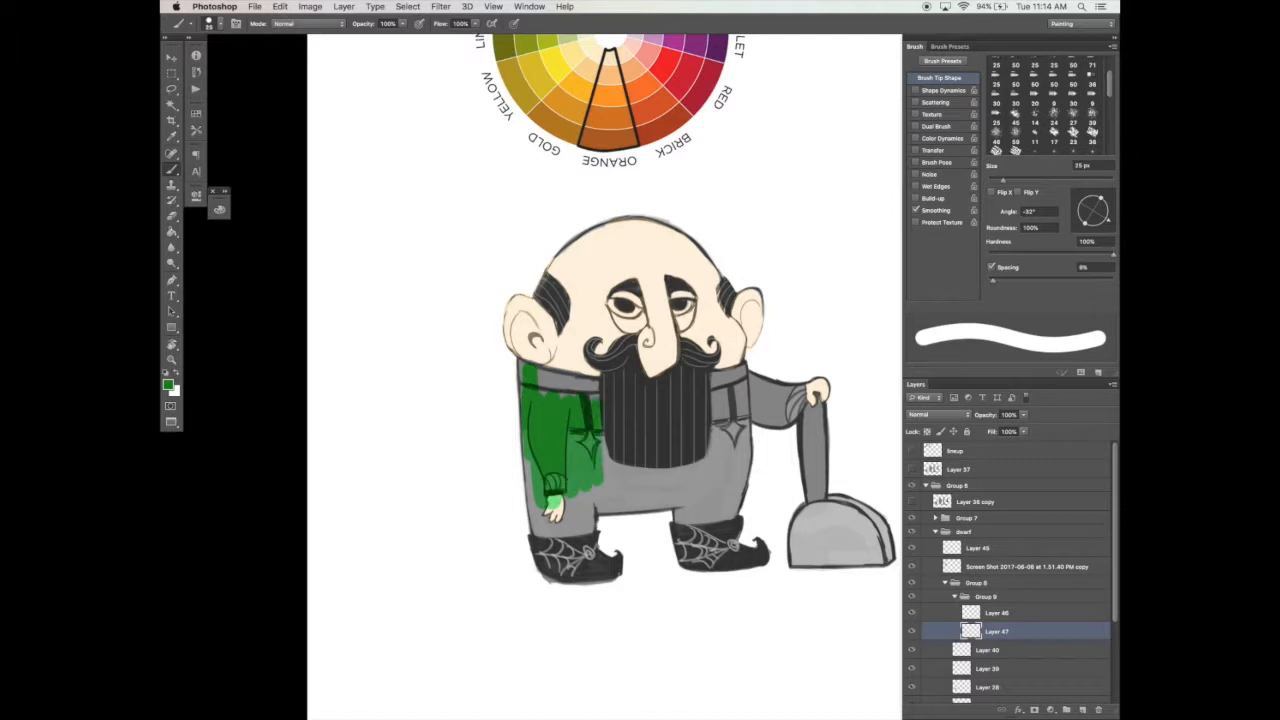
pyautogui.moveTo(530, 372)
pyautogui.mouseDown()
pyautogui.moveTo(612, 379)
pyautogui.moveTo(581, 390)
pyautogui.mouseUp()
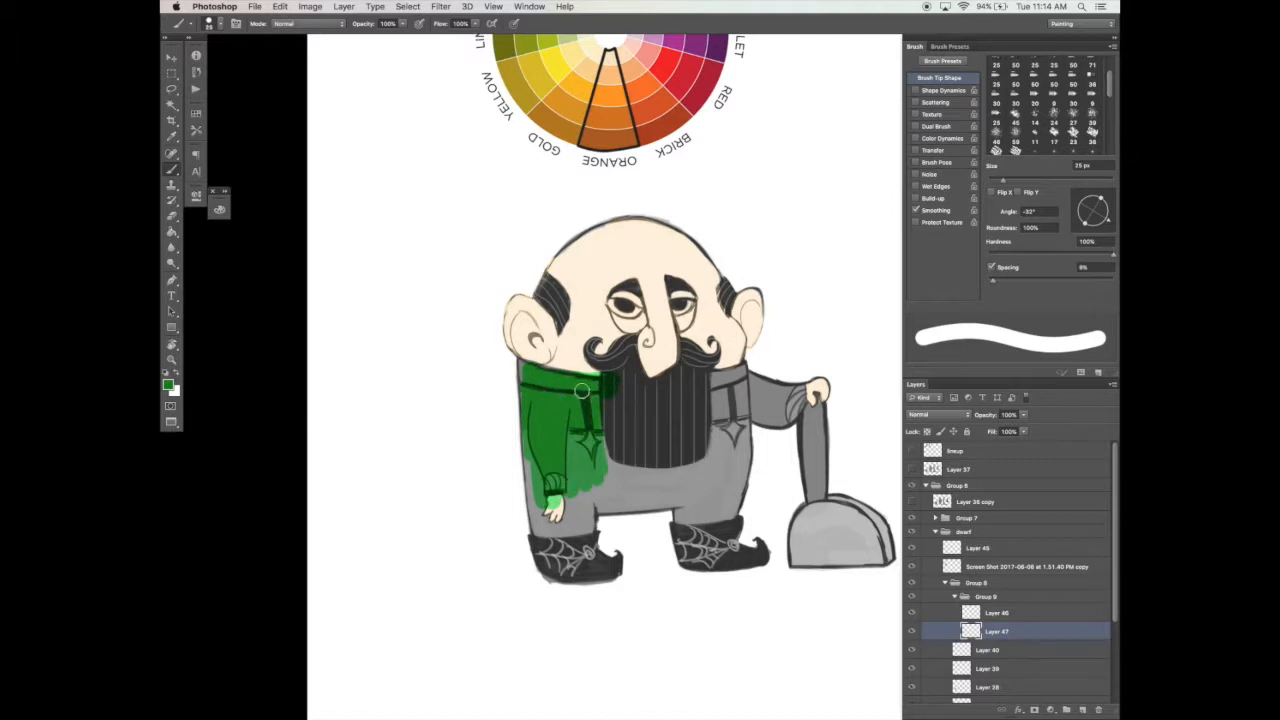
# Step: Erase the green paint spilling onto the edge of the beard with an enlarged eraser
pyautogui.press('e')
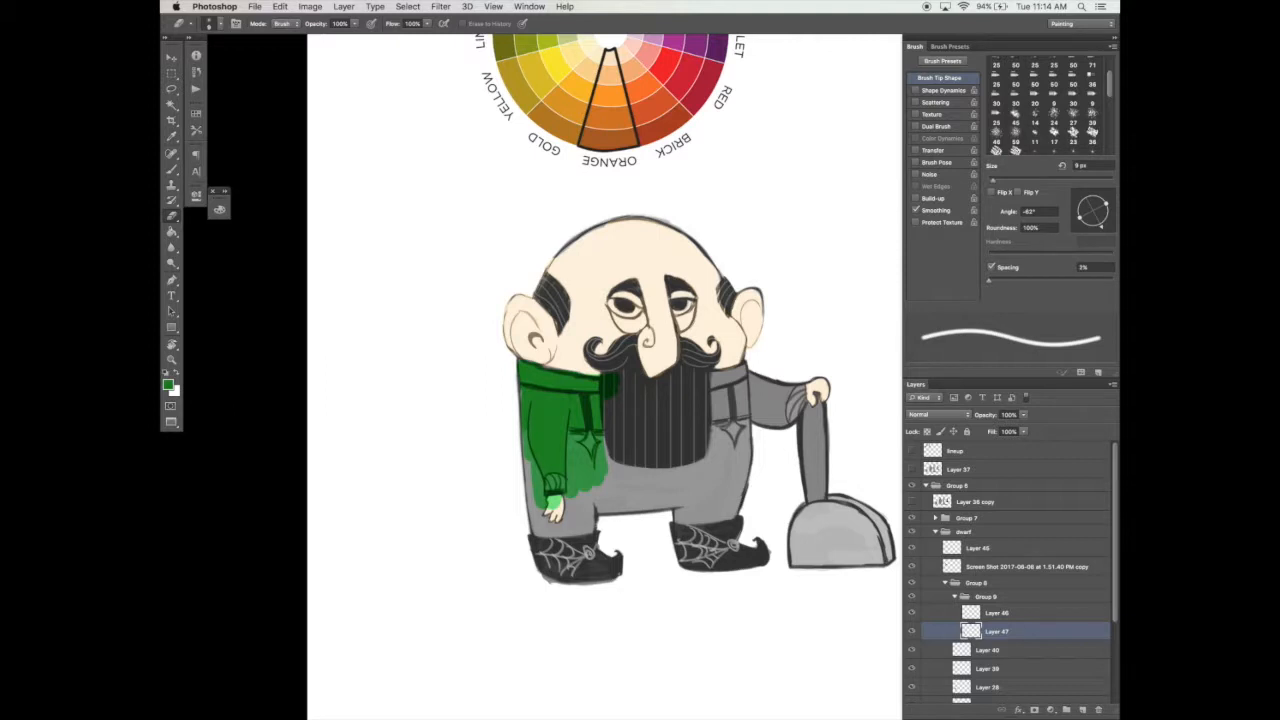
pyautogui.press(']')
pyautogui.press(']')
pyautogui.press(']')
pyautogui.press(']')
pyautogui.press(']')
pyautogui.press(']')
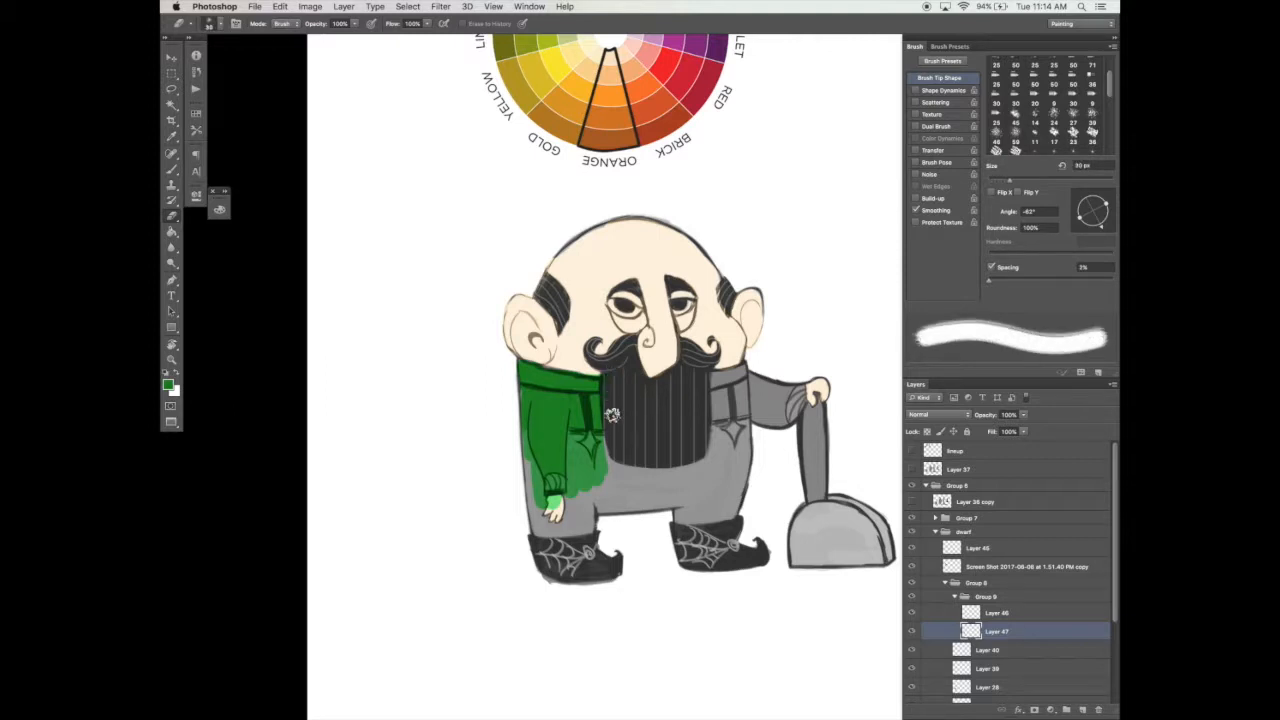
# Step: Paint green over the dwarf's other sleeve, suspenders area and trouser legs
pyautogui.press('b')
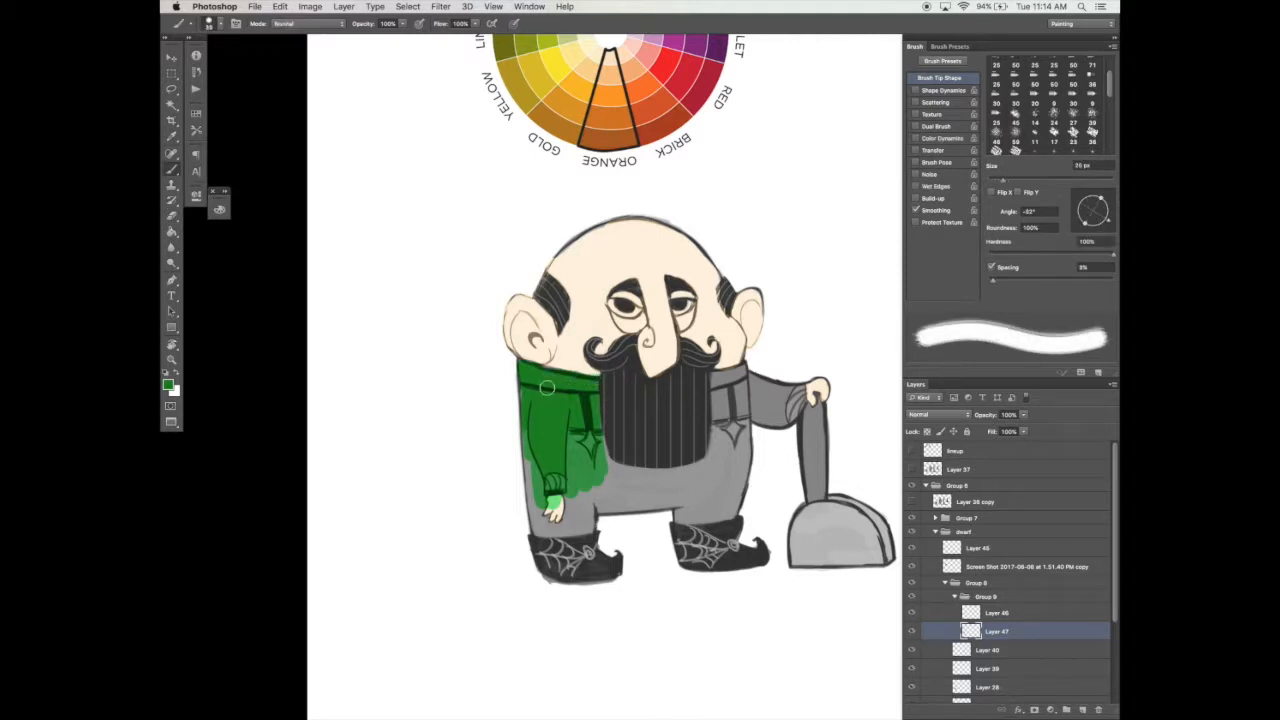
pyautogui.scroll(-1, 541, 367)
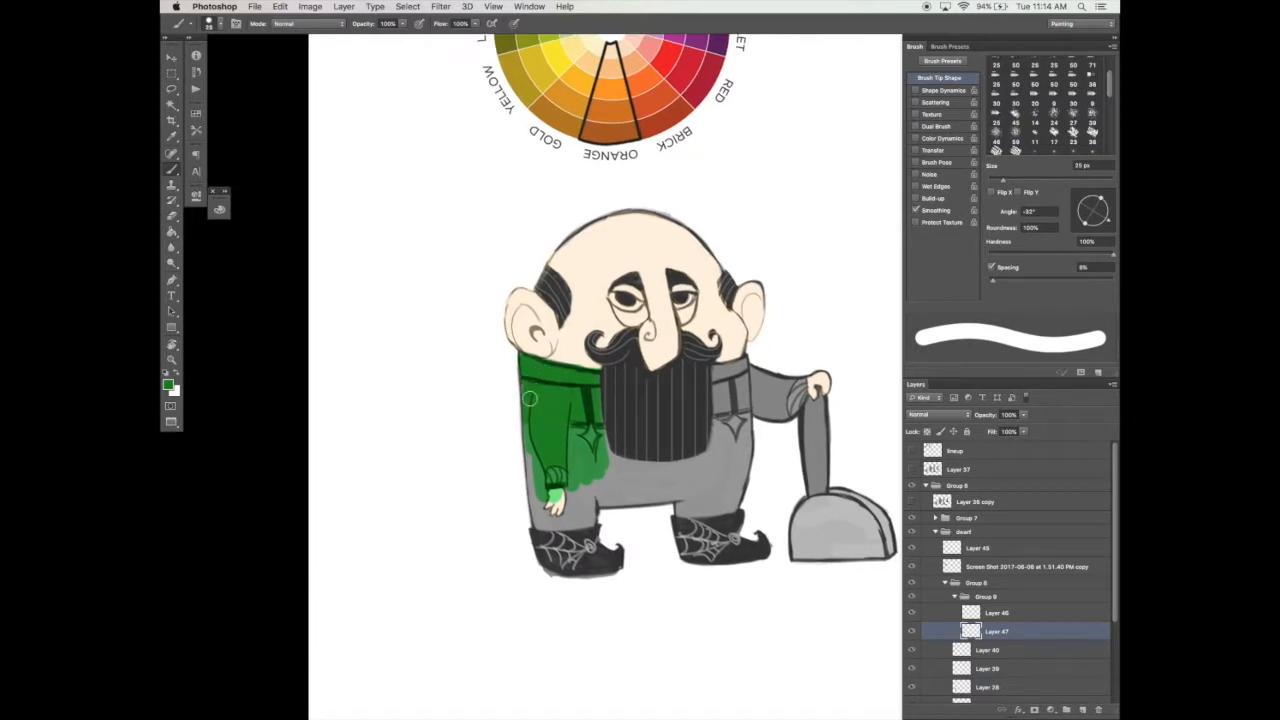
pyautogui.moveTo(586, 406)
pyautogui.mouseDown()
pyautogui.moveTo(606, 443)
pyautogui.moveTo(628, 432)
pyautogui.moveTo(655, 481)
pyautogui.moveTo(643, 445)
pyautogui.moveTo(701, 409)
pyautogui.moveTo(697, 465)
pyautogui.moveTo(716, 374)
pyautogui.moveTo(743, 365)
pyautogui.moveTo(738, 487)
pyautogui.moveTo(712, 510)
pyautogui.moveTo(683, 510)
pyautogui.moveTo(679, 472)
pyautogui.moveTo(712, 500)
pyautogui.moveTo(730, 419)
pyautogui.moveTo(735, 436)
pyautogui.moveTo(767, 379)
pyautogui.moveTo(744, 366)
pyautogui.moveTo(798, 386)
pyautogui.moveTo(789, 407)
pyautogui.moveTo(758, 407)
pyautogui.moveTo(788, 409)
pyautogui.moveTo(767, 404)
pyautogui.moveTo(797, 391)
pyautogui.mouseUp()
pyautogui.moveTo(576, 482)
pyautogui.mouseDown()
pyautogui.moveTo(536, 495)
pyautogui.moveTo(540, 515)
pyautogui.moveTo(591, 493)
pyautogui.mouseUp()
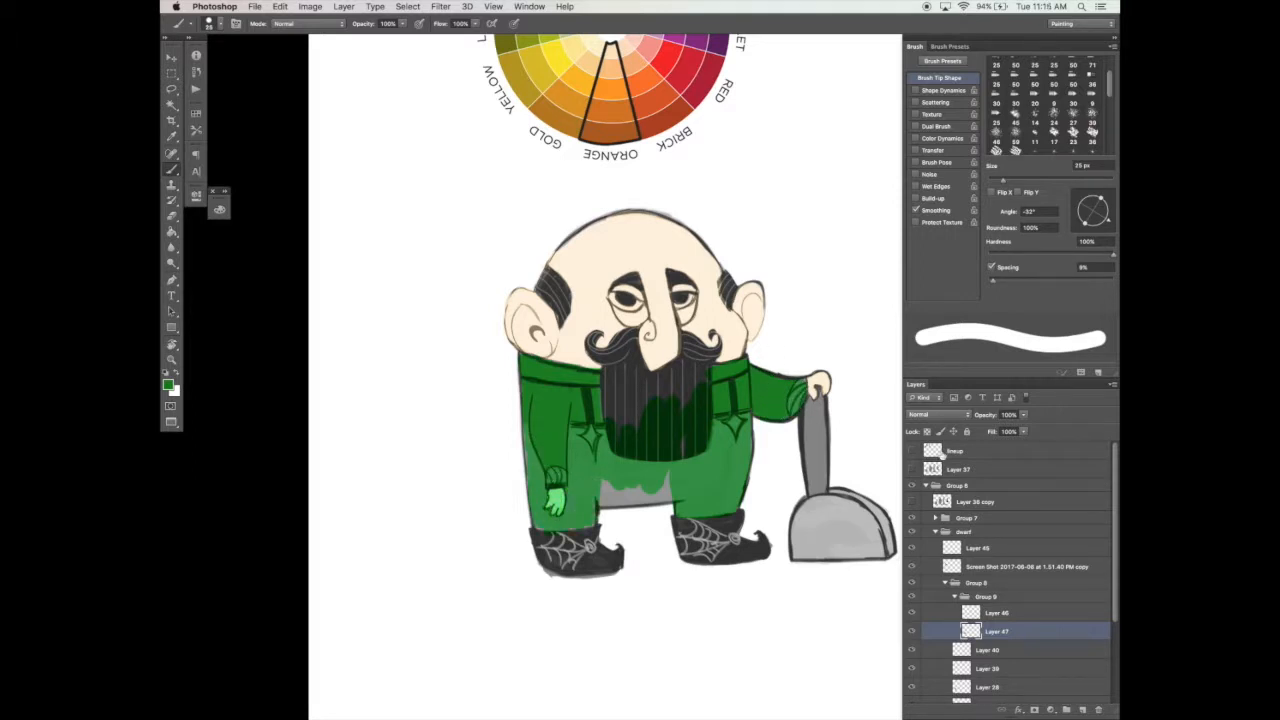
# Step: Set the skin layer's blending to Normal, check the color group's blend mode, and reselect the green clothing layer
pyautogui.click(911, 613)
pyautogui.click(911, 613)
pyautogui.click(990, 613)
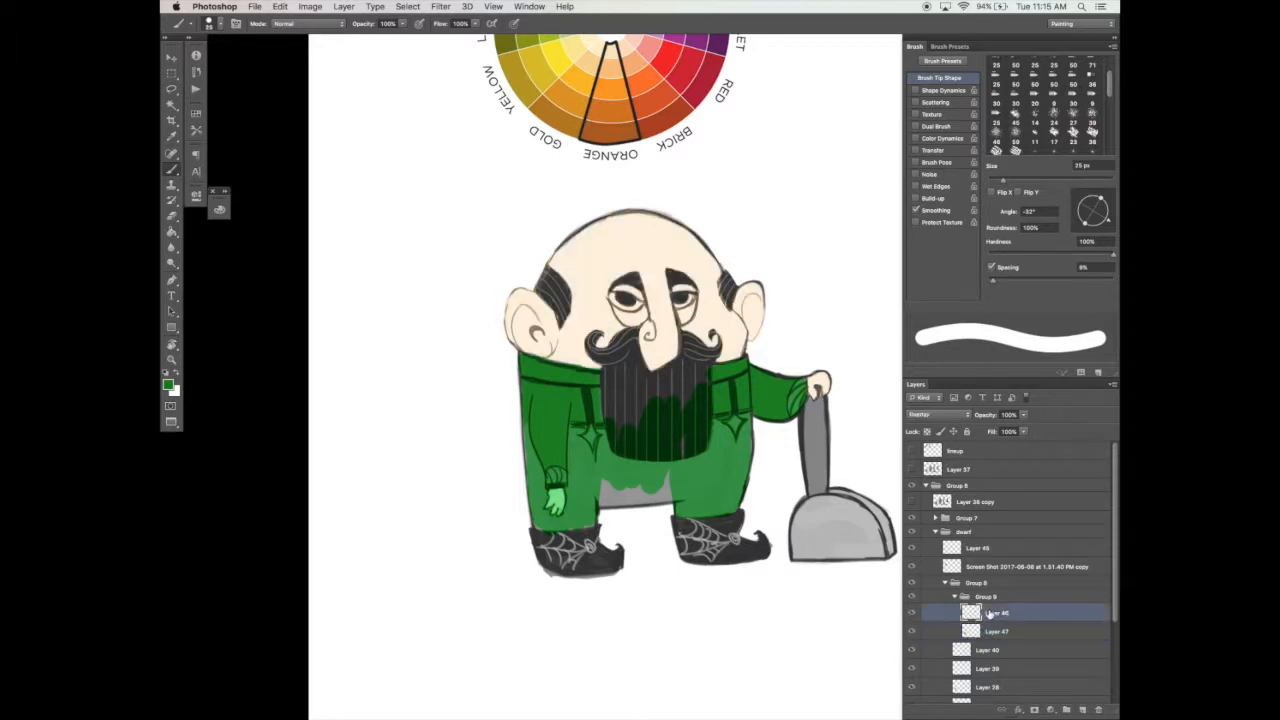
pyautogui.click(940, 414)
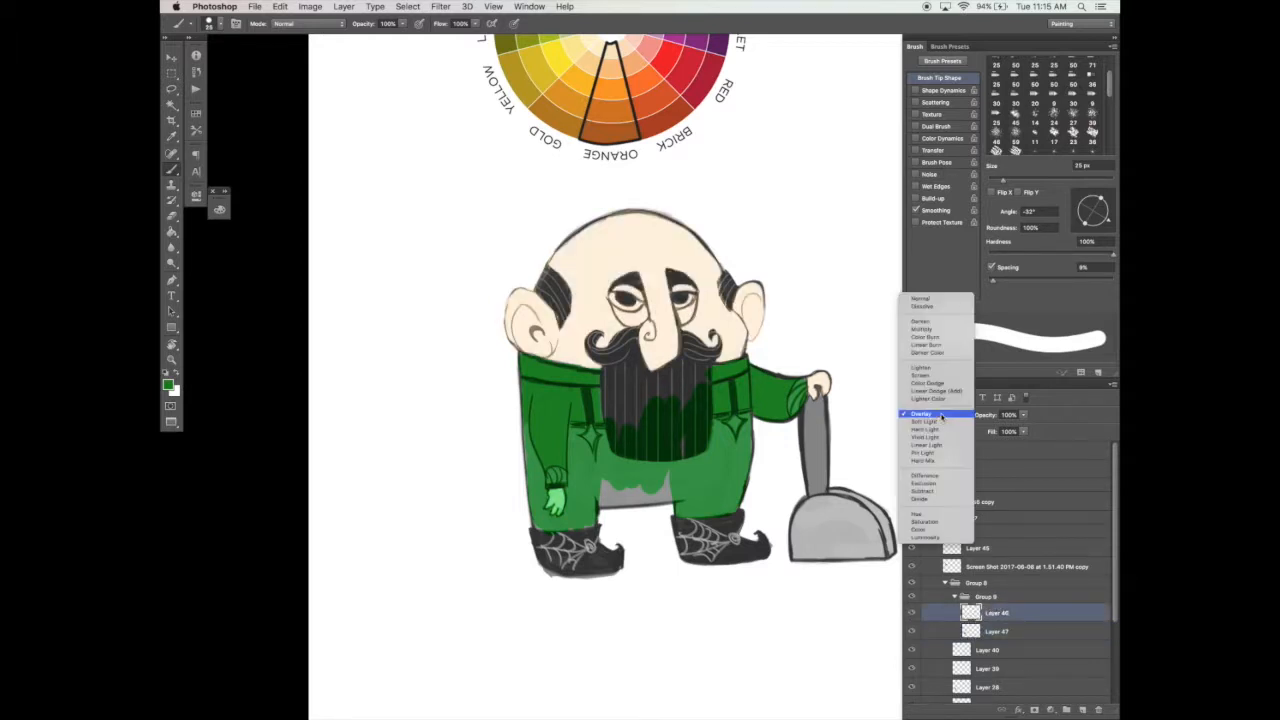
pyautogui.click(940, 301)
pyautogui.click(987, 596)
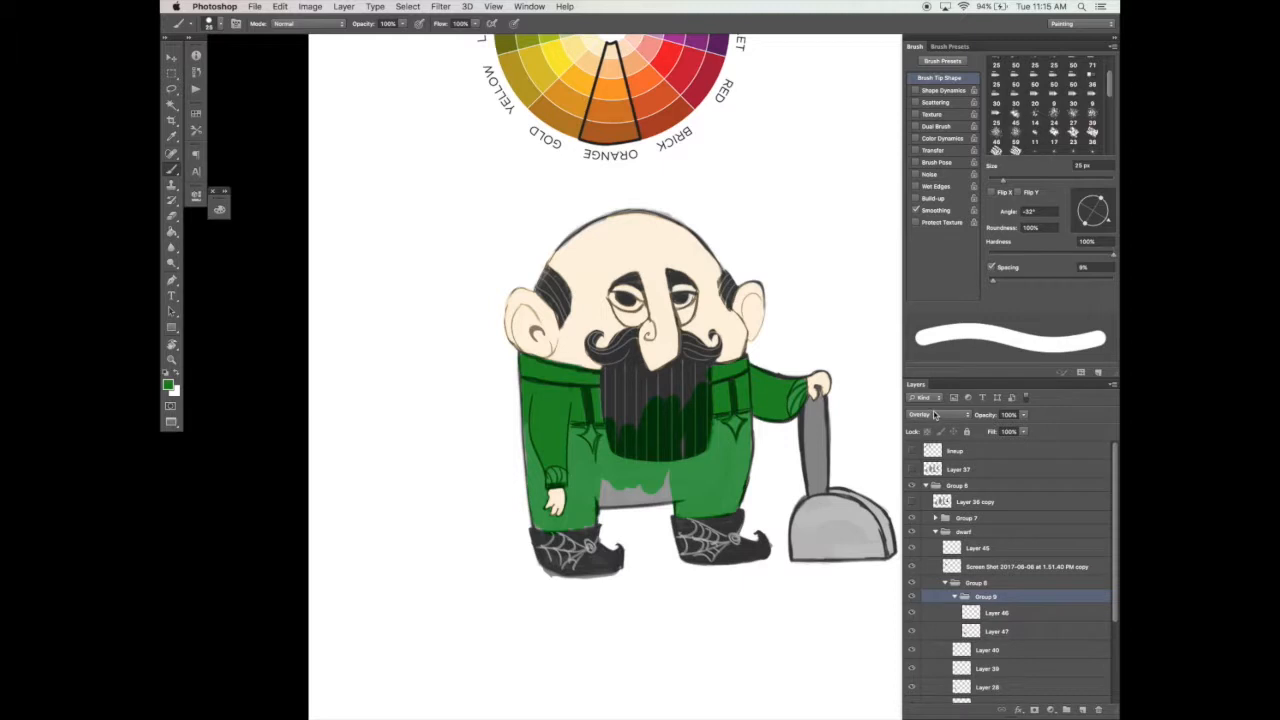
pyautogui.click(1000, 631)
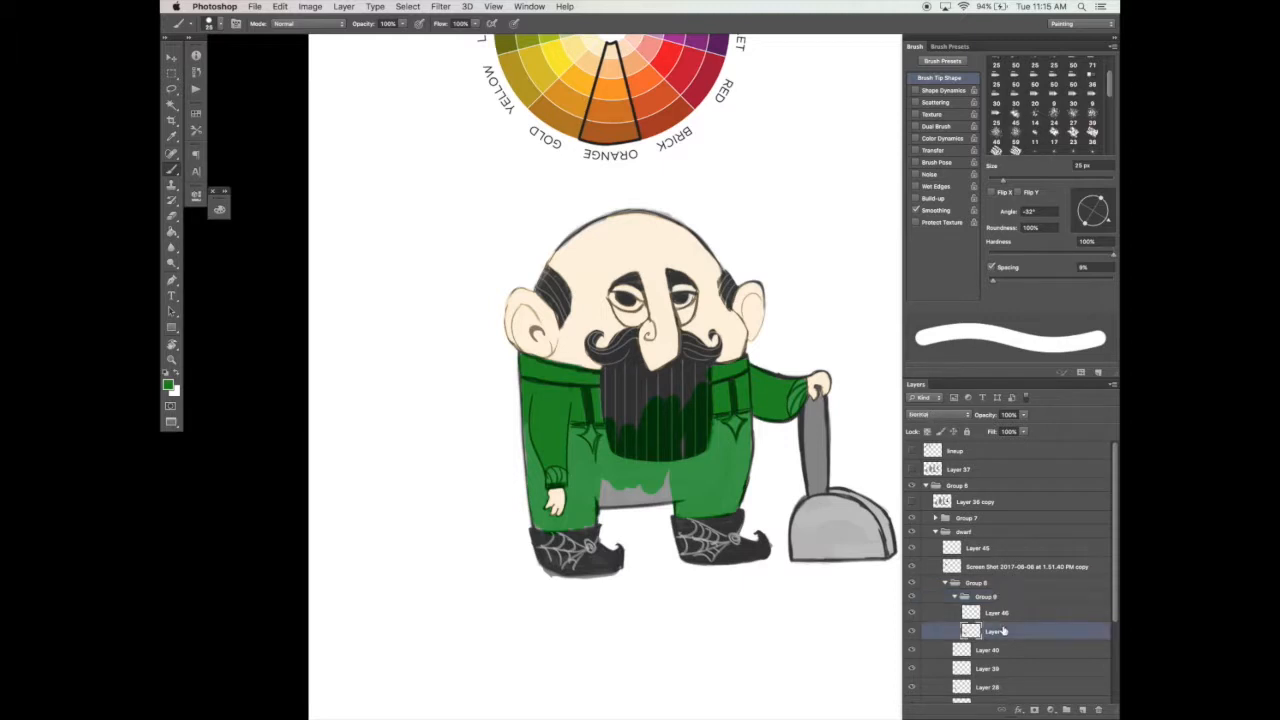
# Step: Paint green over the remaining gray area between the dwarf's trouser legs
pyautogui.moveTo(609, 483)
pyautogui.mouseDown()
pyautogui.moveTo(640, 495)
pyautogui.moveTo(667, 478)
pyautogui.mouseUp()
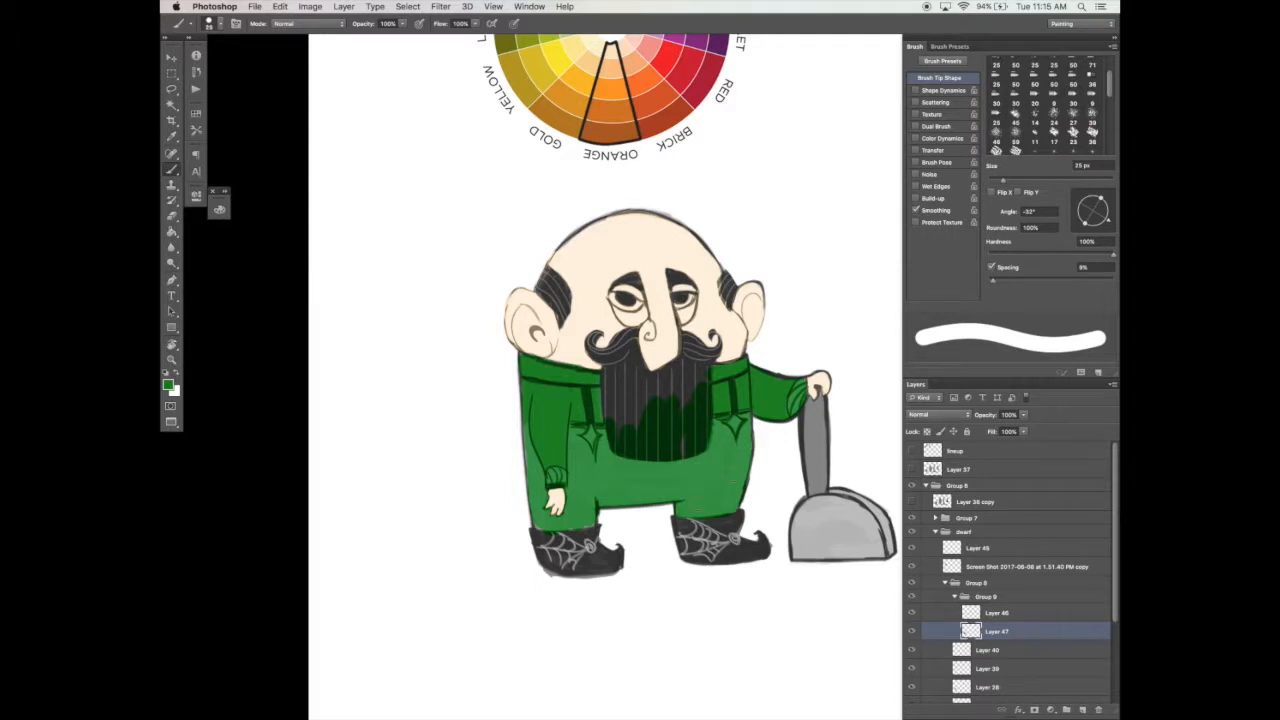
pyautogui.moveTo(781, 474); pyautogui.dragTo(770, 430)
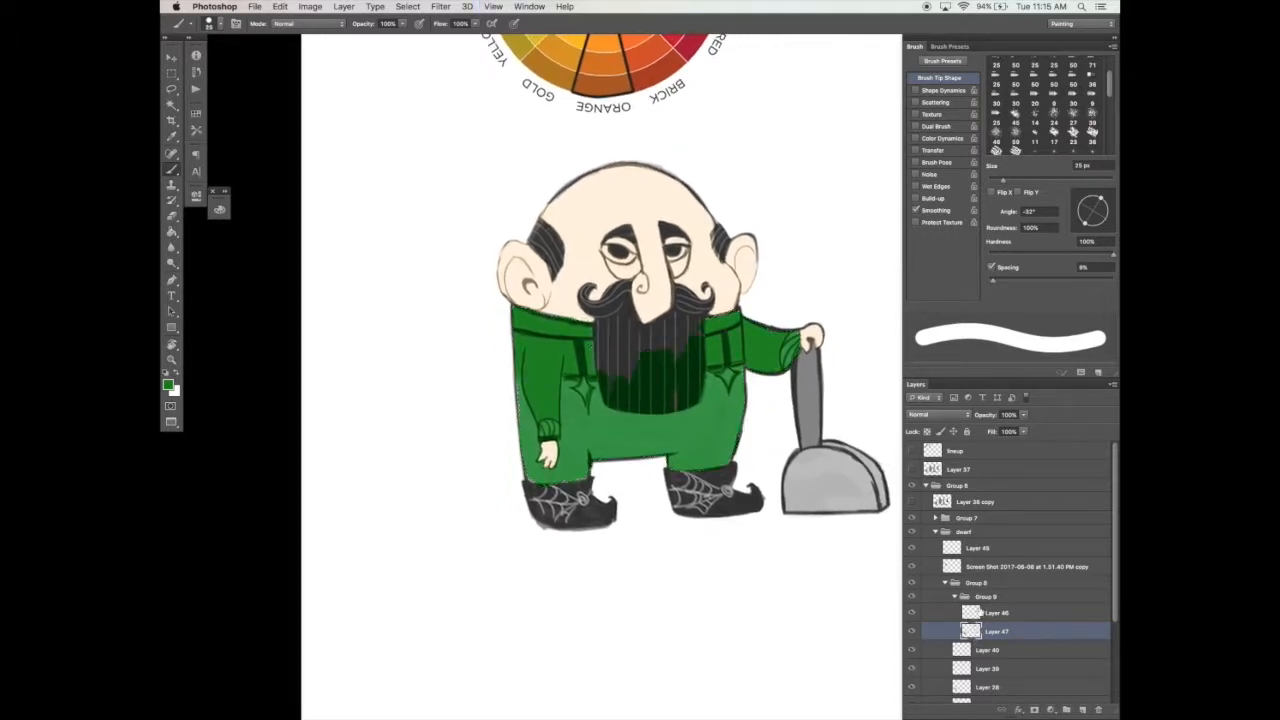
# Step: Sample purple from the color wheel and paint it over the dwarf's trousers, including the leg behind the hanging arm
pyautogui.moveTo(786, 543); pyautogui.dragTo(747, 651)
pyautogui.scroll(4, 747, 651)
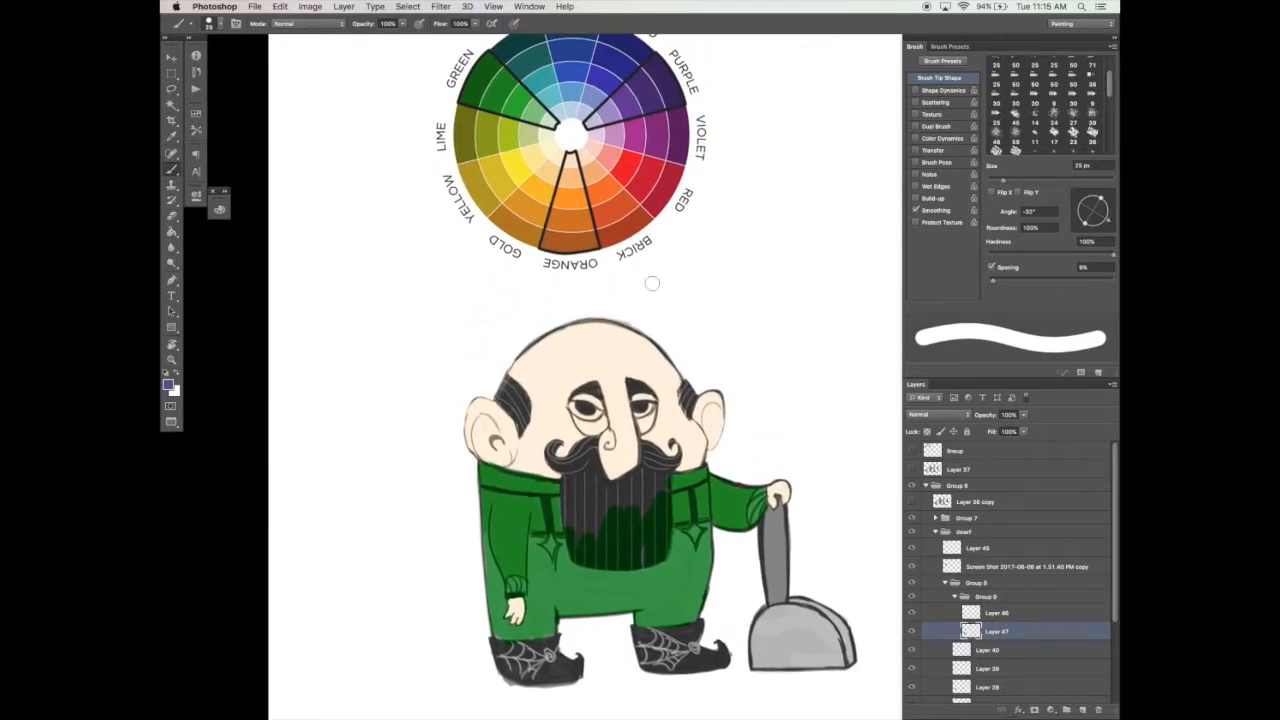
pyautogui.moveTo(552, 565)
pyautogui.mouseDown()
pyautogui.moveTo(582, 603)
pyautogui.moveTo(647, 560)
pyautogui.moveTo(568, 605)
pyautogui.moveTo(553, 591)
pyautogui.moveTo(562, 547)
pyautogui.moveTo(592, 581)
pyautogui.moveTo(652, 573)
pyautogui.moveTo(664, 591)
pyautogui.moveTo(576, 605)
pyautogui.moveTo(654, 569)
pyautogui.moveTo(672, 596)
pyautogui.mouseUp()
pyautogui.press('super+z')
pyautogui.keyDown('alt'); pyautogui.click(650, 96); pyautogui.keyUp('alt')
pyautogui.moveTo(771, 452); pyautogui.dragTo(819, 322)
pyautogui.moveTo(708, 462)
pyautogui.mouseDown()
pyautogui.moveTo(721, 407)
pyautogui.moveTo(744, 399)
pyautogui.moveTo(757, 411)
pyautogui.moveTo(693, 491)
pyautogui.moveTo(732, 486)
pyautogui.moveTo(766, 455)
pyautogui.mouseUp()
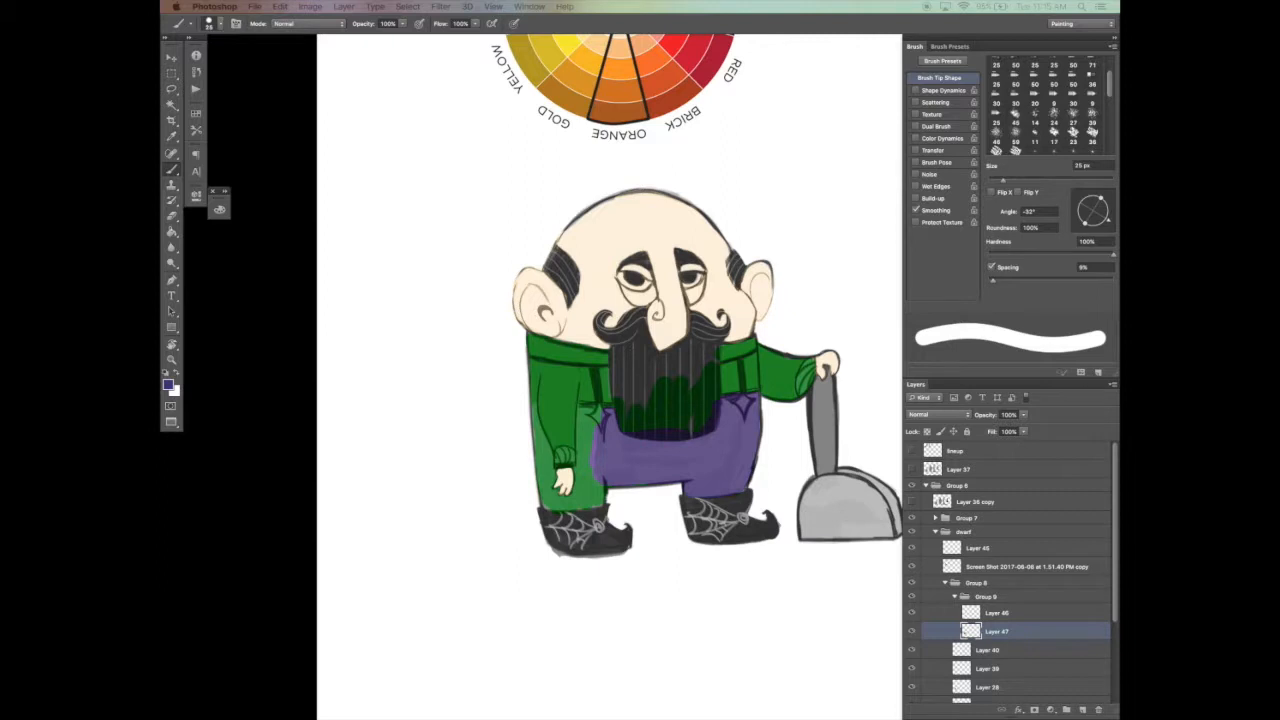
pyautogui.press('z')
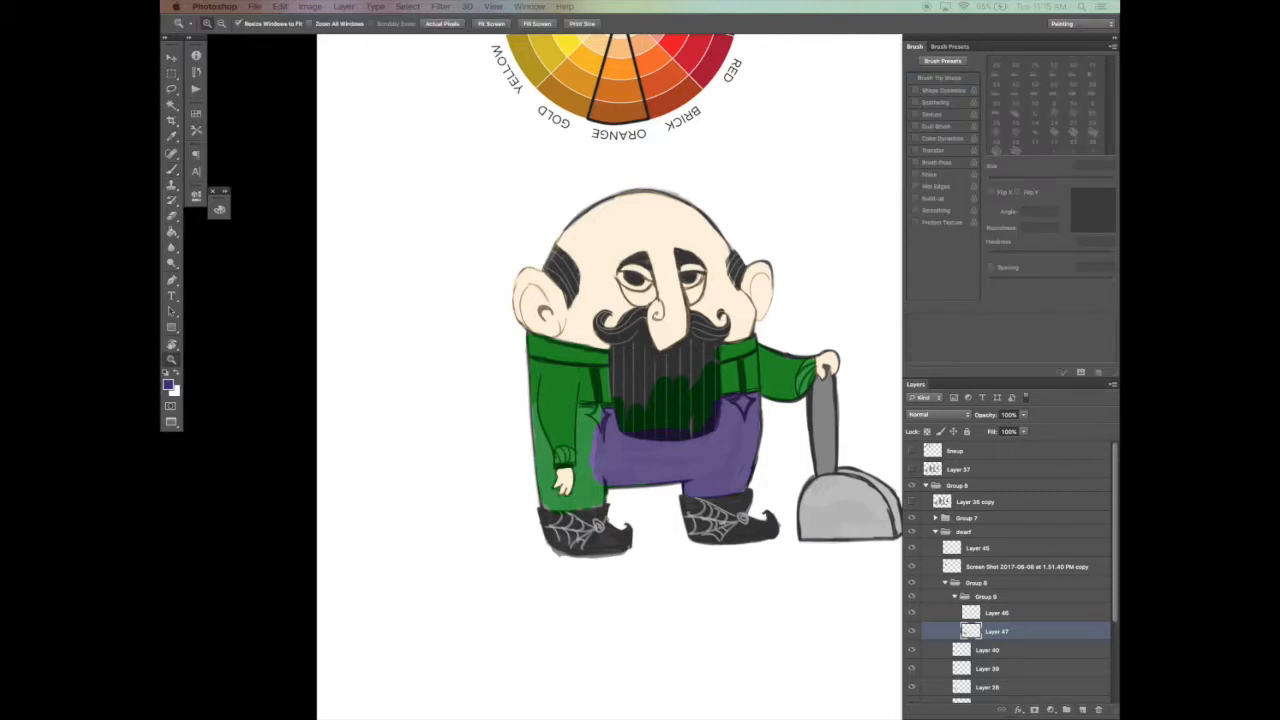
pyautogui.press('b')
pyautogui.moveTo(582, 415)
pyautogui.mouseDown()
pyautogui.moveTo(596, 500)
pyautogui.moveTo(582, 476)
pyautogui.moveTo(566, 503)
pyautogui.moveTo(539, 408)
pyautogui.moveTo(546, 503)
pyautogui.moveTo(566, 479)
pyautogui.mouseUp()
pyautogui.press('e')
pyautogui.moveTo(547, 398)
pyautogui.mouseDown()
pyautogui.moveTo(555, 445)
pyautogui.moveTo(572, 424)
pyautogui.moveTo(562, 455)
pyautogui.mouseUp()
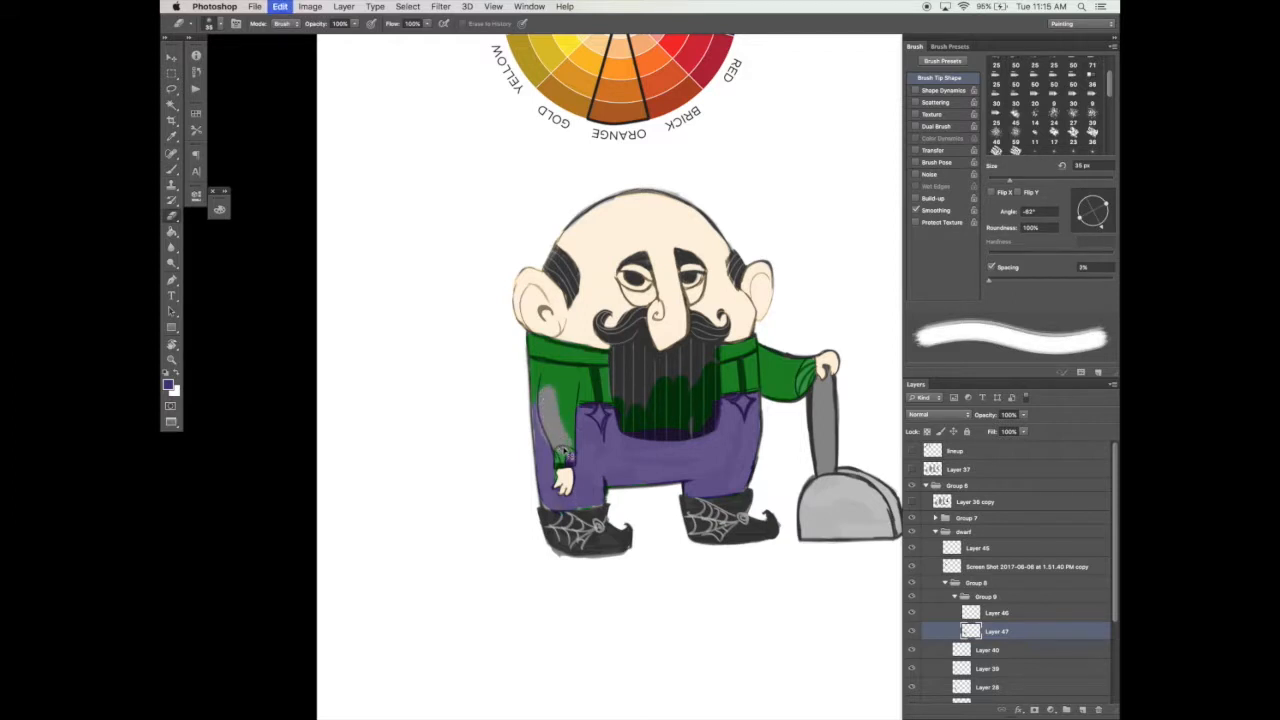
pyautogui.press('super+z')
# Step: Sample green from the color wheel, touch up the hanging sleeve, and clear the green paint off the beard
pyautogui.press('b')
pyautogui.moveTo(697, 290); pyautogui.dragTo(657, 406)
pyautogui.keyDown('alt'); pyautogui.click(512, 70); pyautogui.keyUp('alt')
pyautogui.moveTo(574, 437); pyautogui.dragTo(587, 351)
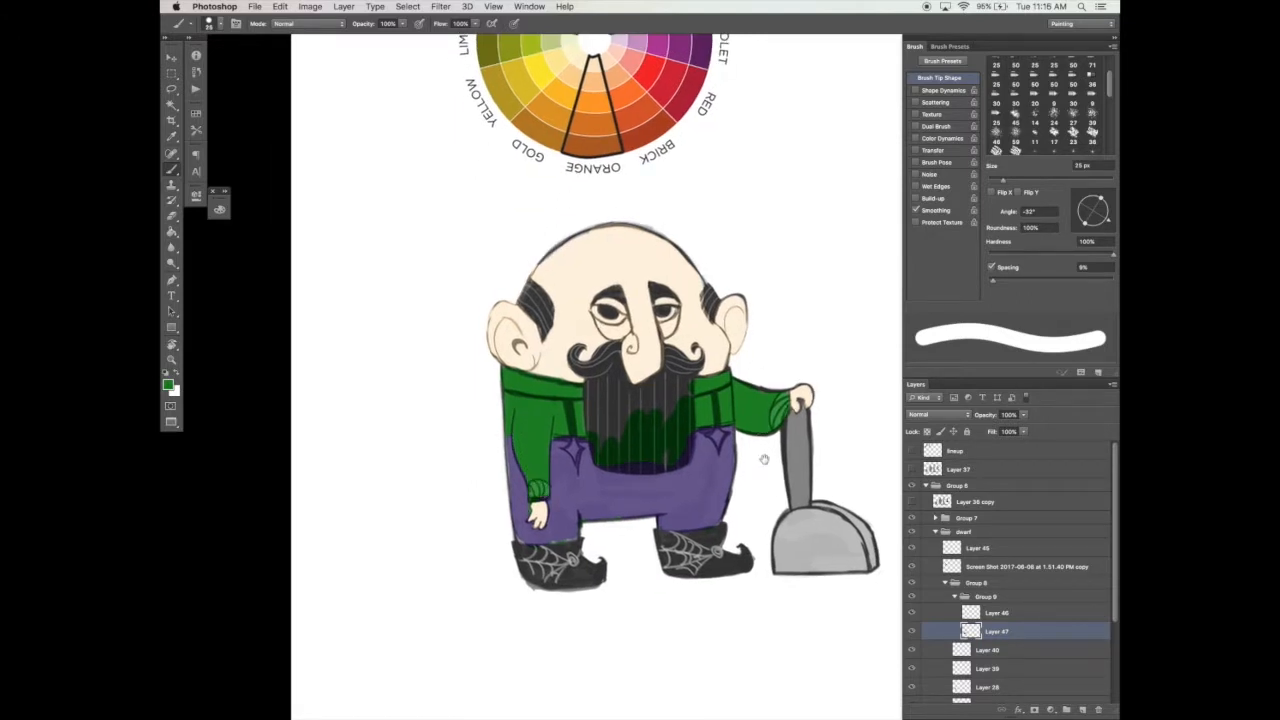
pyautogui.moveTo(763, 459); pyautogui.dragTo(765, 460)
pyautogui.press('v')
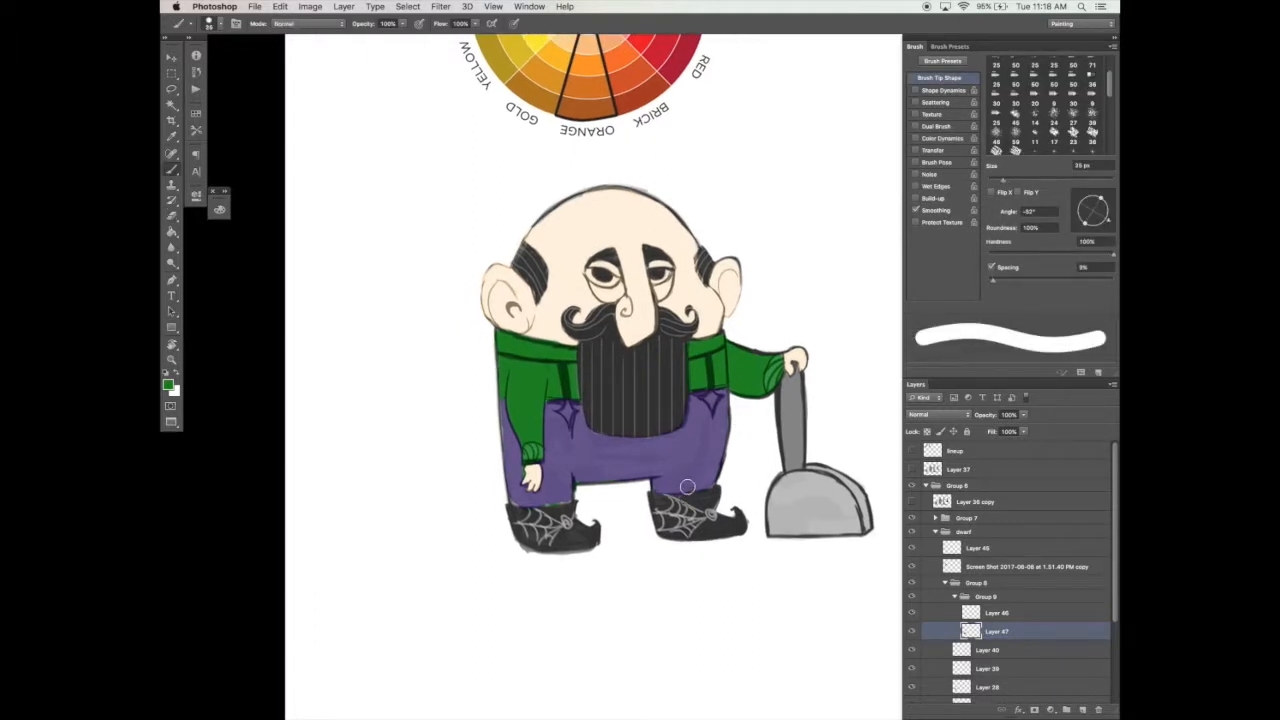
# Step: Paint both sleeve cuffs with a darker orange sampled from the color wheel, using a 9 px brush
pyautogui.moveTo(629, 115); pyautogui.dragTo(624, 157)
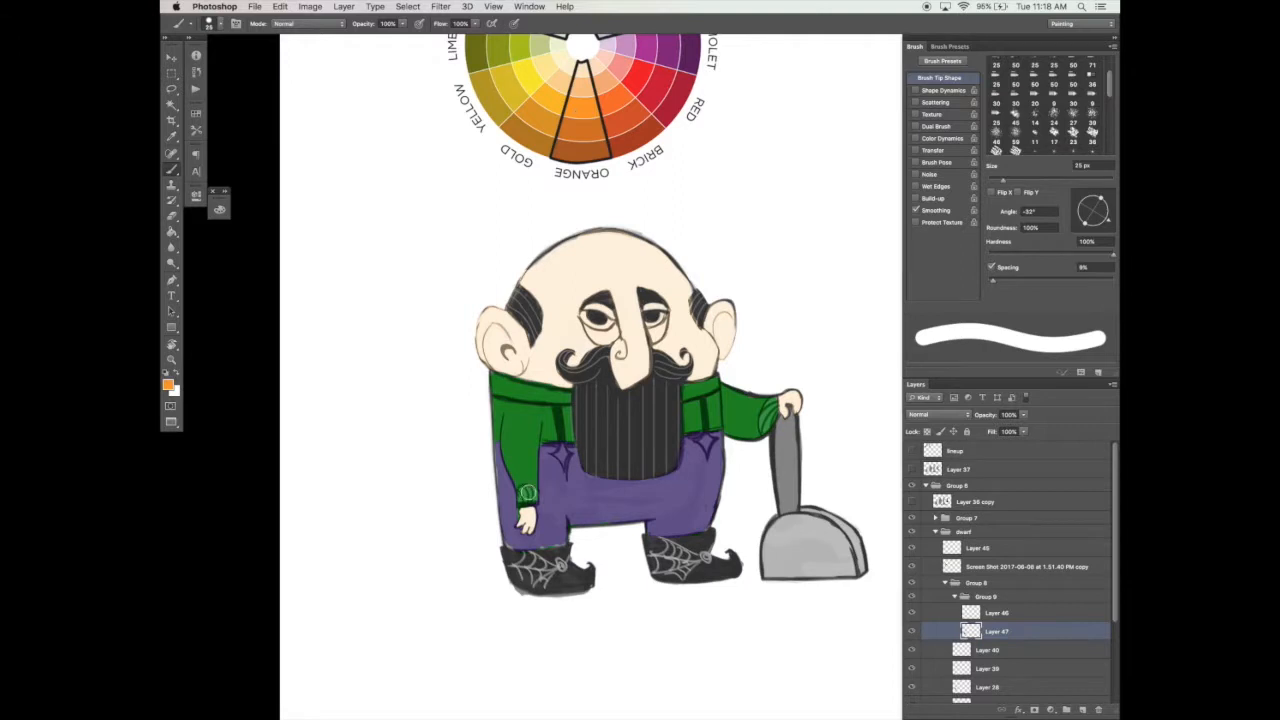
pyautogui.press('[')
pyautogui.press('[')
pyautogui.press('[')
pyautogui.press('[')
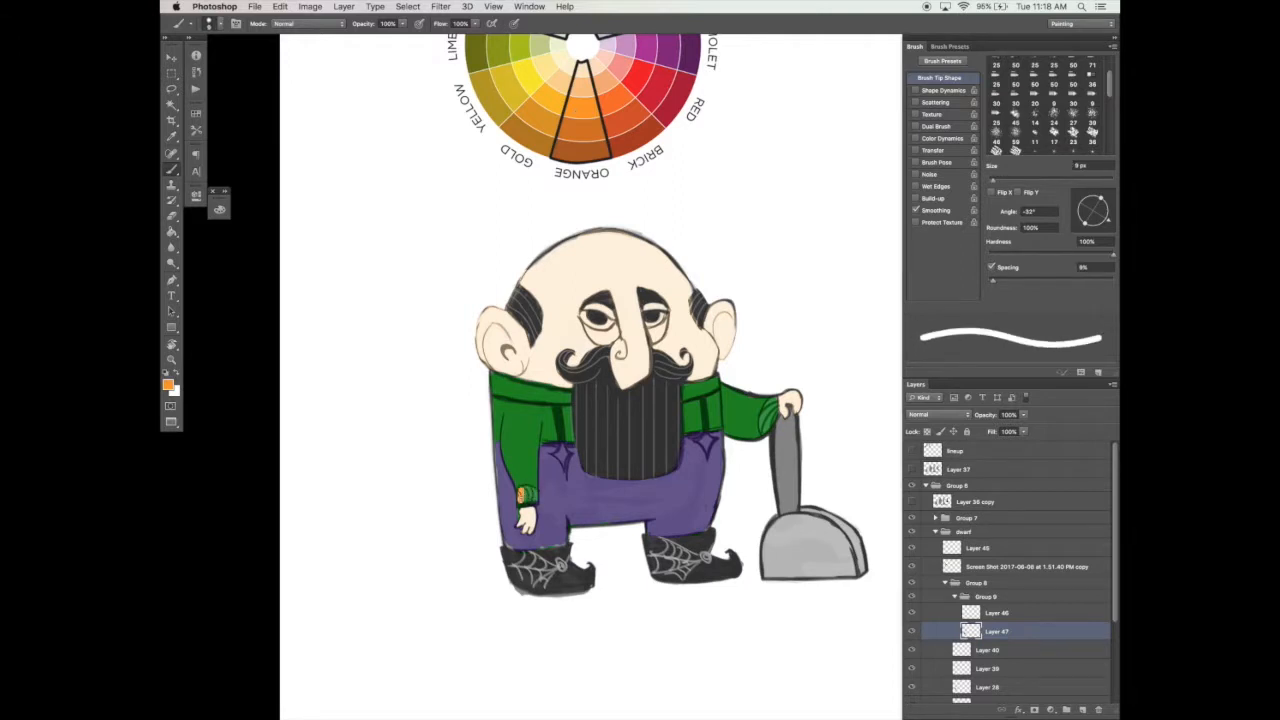
pyautogui.hotkey('ctrl', 'z')
pyautogui.keyDown('alt'); pyautogui.click(590, 125); pyautogui.keyUp('alt')
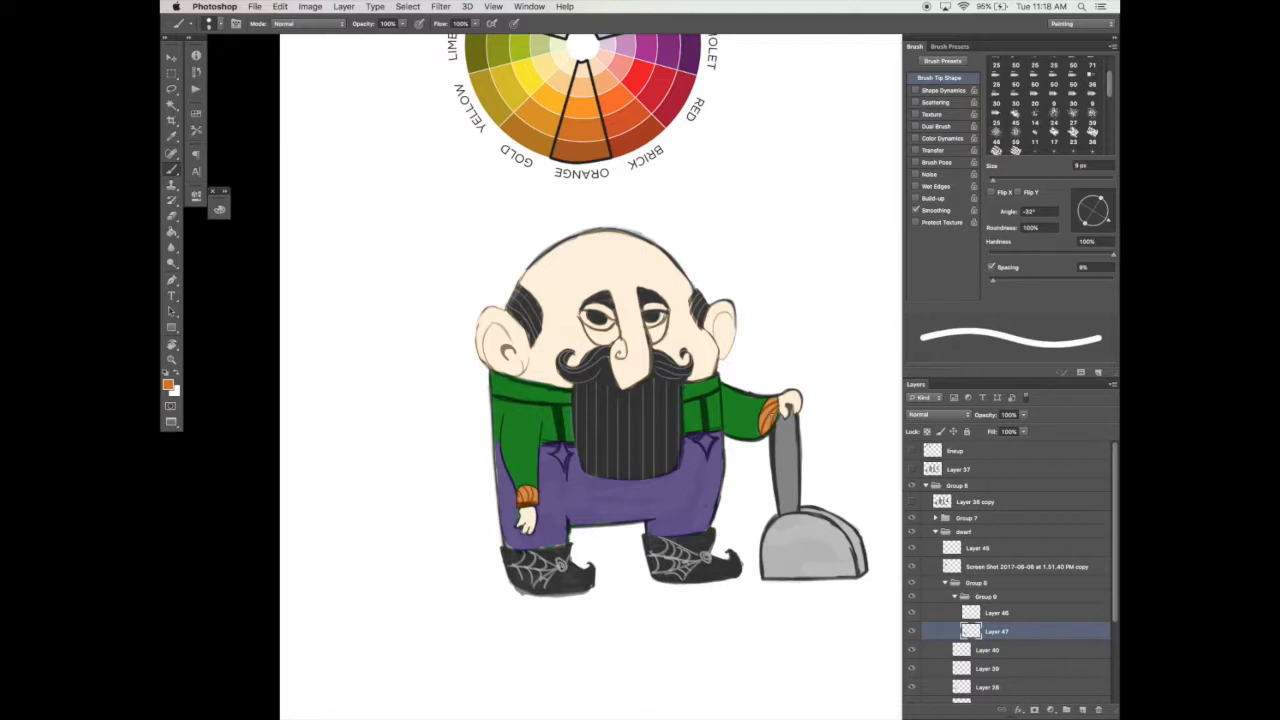
pyautogui.click(912, 632)
pyautogui.click(912, 632)
# Step: Sample a dark purple from the color wheel and paint both boots with it, adjusting the brush size to the shapes
pyautogui.moveTo(666, 525); pyautogui.dragTo(648, 582)
pyautogui.keyDown('alt'); pyautogui.click(672, 88); pyautogui.keyUp('alt')
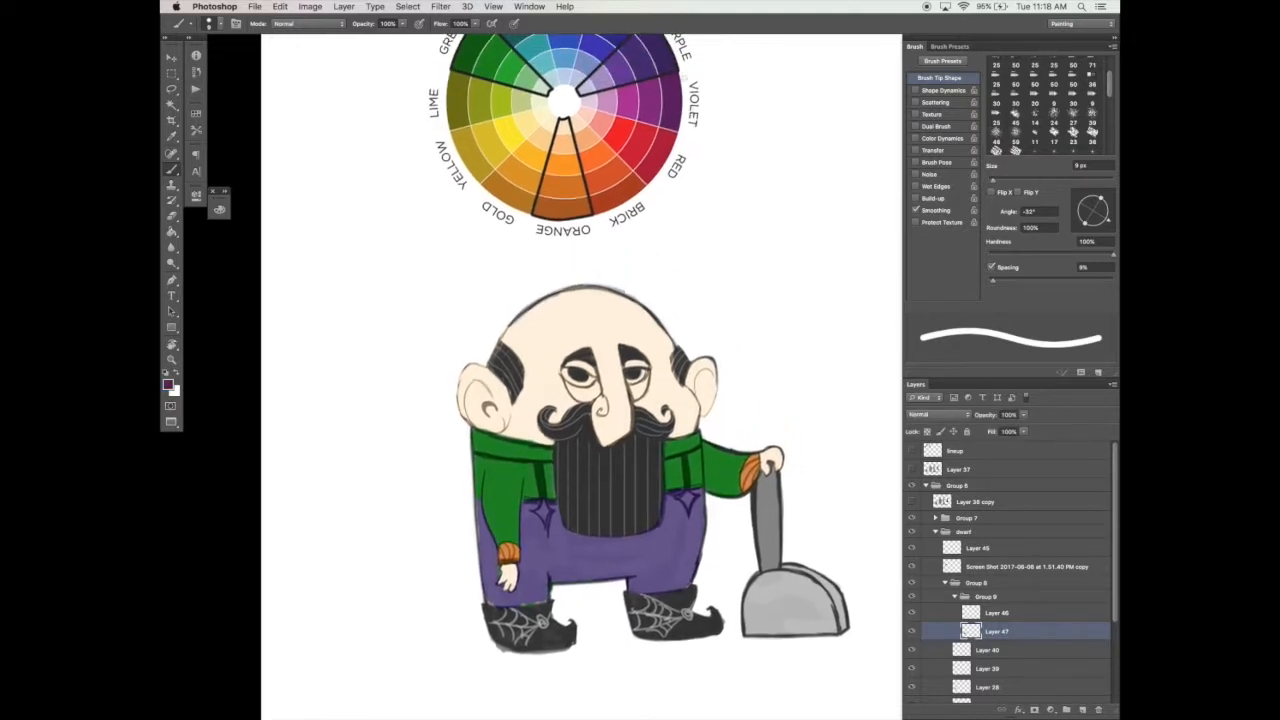
pyautogui.moveTo(577, 533); pyautogui.dragTo(575, 475)
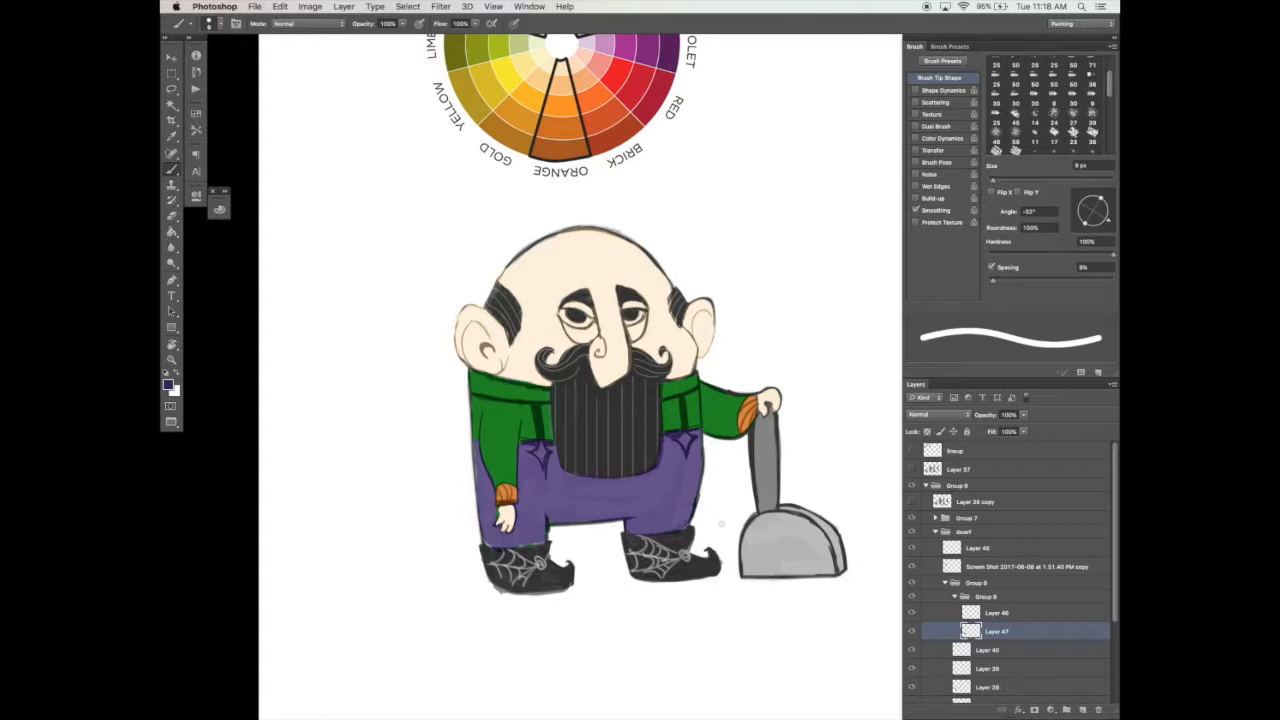
pyautogui.moveTo(720, 513)
pyautogui.mouseDown()
pyautogui.moveTo(637, 569)
pyautogui.moveTo(648, 546)
pyautogui.moveTo(618, 552)
pyautogui.moveTo(676, 497)
pyautogui.mouseUp()
pyautogui.moveTo(684, 490)
pyautogui.mouseDown()
pyautogui.moveTo(712, 482)
pyautogui.moveTo(735, 495)
pyautogui.moveTo(745, 477)
pyautogui.mouseUp()
pyautogui.press(']')
pyautogui.press(']')
pyautogui.press(']')
pyautogui.press(']')
pyautogui.press('[')
pyautogui.press('[')
pyautogui.press('[')
pyautogui.press('[')
pyautogui.press('[')
pyautogui.press(']')
pyautogui.press(']')
pyautogui.press(']')
pyautogui.press(']')
pyautogui.moveTo(526, 478)
pyautogui.mouseDown()
pyautogui.moveTo(564, 507)
pyautogui.moveTo(598, 498)
pyautogui.mouseUp()
pyautogui.press('[')
pyautogui.press('[')
pyautogui.press('[')
pyautogui.press('[')
pyautogui.moveTo(602, 508)
pyautogui.mouseDown()
pyautogui.moveTo(550, 589)
pyautogui.moveTo(565, 586)
pyautogui.mouseUp()
# Step: Sample purple from the wheel's marked purple wedge and tint the spider-web details on the boots
pyautogui.keyDown('alt'); pyautogui.click(646, 50); pyautogui.keyUp('alt')
pyautogui.keyDown('alt'); pyautogui.click(660, 46); pyautogui.keyUp('alt')
pyautogui.moveTo(800, 526)
pyautogui.mouseDown()
pyautogui.moveTo(754, 500)
pyautogui.moveTo(774, 540)
pyautogui.mouseUp()
pyautogui.moveTo(774, 540)
pyautogui.mouseDown()
pyautogui.moveTo(850, 542)
pyautogui.moveTo(717, 543)
pyautogui.moveTo(780, 530)
pyautogui.mouseUp()
pyautogui.moveTo(780, 530); pyautogui.dragTo(695, 557)
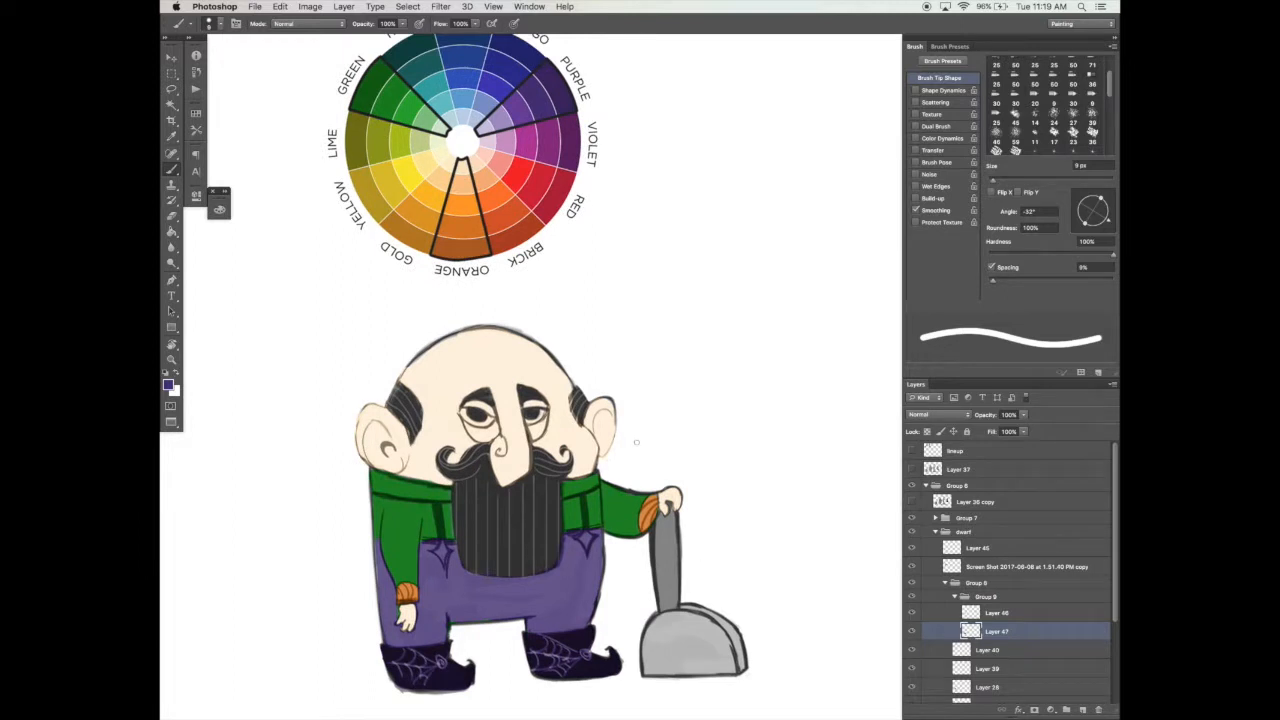
# Step: Paint the two star ornaments on the trousers orange
pyautogui.click(441, 551)
pyautogui.click(586, 540)
pyautogui.moveTo(725, 505); pyautogui.dragTo(724, 490)
# Step: Open the Color panel beside the dwarf, mix a brown, and paint the shovel handle with an enlarged brush
pyautogui.click(219, 210)
pyautogui.moveTo(245, 203); pyautogui.dragTo(733, 312)
pyautogui.moveTo(795, 355); pyautogui.dragTo(776, 342)
pyautogui.press(']')
pyautogui.press(']')
pyautogui.press(']')
pyautogui.press(']')
pyautogui.moveTo(662, 502); pyautogui.dragTo(669, 588)
# Step: Mix a muted grayish purple and paint the shovel blade with it
pyautogui.press('Tab')
pyautogui.moveTo(756, 505)
pyautogui.mouseDown()
pyautogui.moveTo(806, 388)
pyautogui.moveTo(809, 401)
pyautogui.mouseUp()
pyautogui.press('Tab')
pyautogui.moveTo(824, 291)
pyautogui.mouseDown()
pyautogui.moveTo(838, 291)
pyautogui.moveTo(810, 304)
pyautogui.mouseUp()
pyautogui.moveTo(823, 317); pyautogui.dragTo(821, 317)
pyautogui.moveTo(712, 491)
pyautogui.mouseDown()
pyautogui.moveTo(775, 483)
pyautogui.moveTo(710, 510)
pyautogui.moveTo(782, 494)
pyautogui.moveTo(797, 512)
pyautogui.mouseUp()
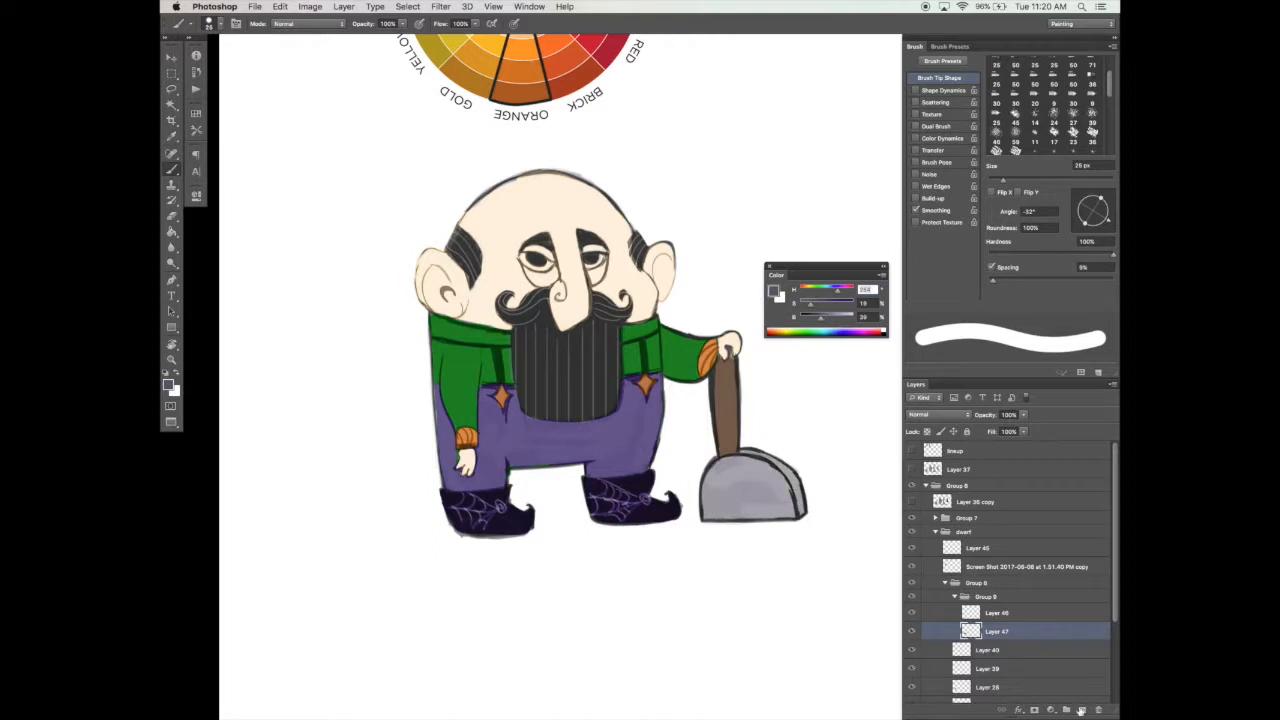
# Step: Add a new layer and turn on Dual Brush with adjusted settings to give the brush a grainy texture
pyautogui.click(1082, 710)
pyautogui.click(938, 127)
pyautogui.scroll(-2, 1052, 147)
pyautogui.click(997, 193)
pyautogui.moveTo(1086, 229); pyautogui.dragTo(1032, 230)
pyautogui.click(997, 254)
pyautogui.click(1079, 229)
pyautogui.click(939, 78)
pyautogui.moveTo(692, 447)
pyautogui.mouseDown()
pyautogui.moveTo(706, 484)
pyautogui.moveTo(729, 488)
pyautogui.moveTo(708, 499)
pyautogui.mouseUp()
# Step: Move the new layer above the color group, group them together as Color, and give the group a blue color label
pyautogui.moveTo(1000, 629); pyautogui.dragTo(1003, 589)
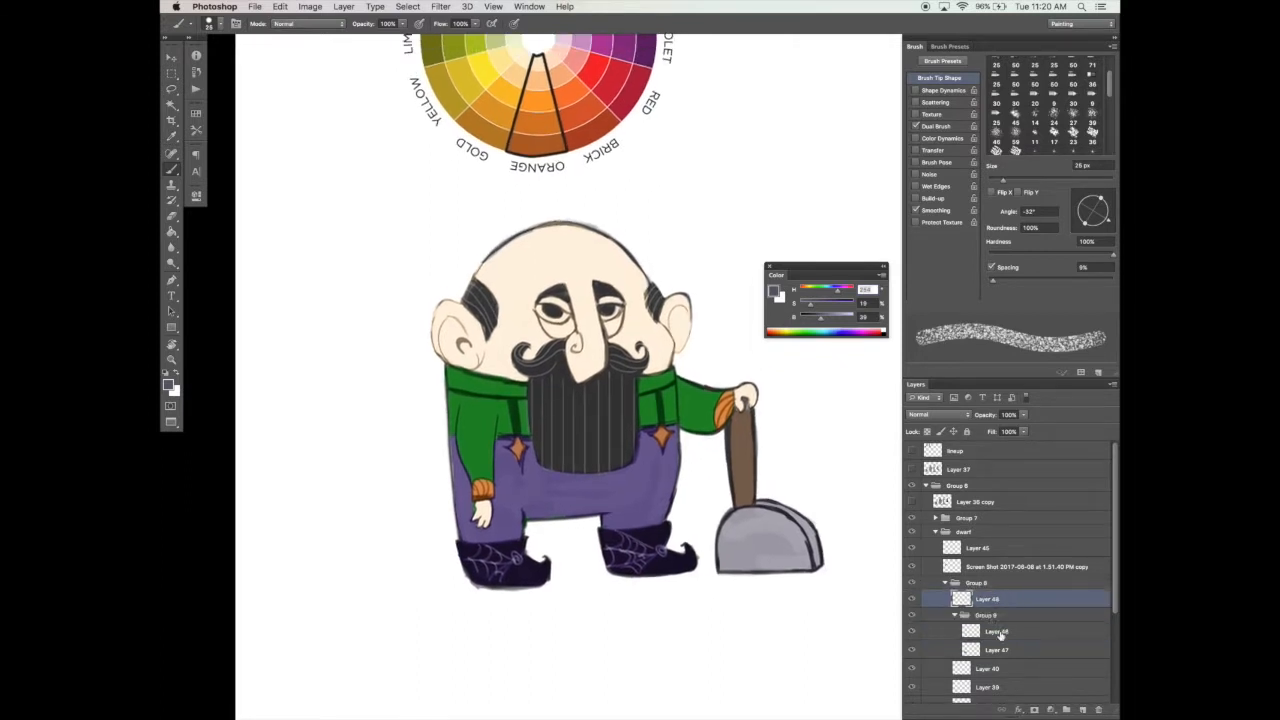
pyautogui.keyDown('shift'); pyautogui.click(1000, 636); pyautogui.keyUp('shift')
pyautogui.press('super+g')
pyautogui.doubleClick(993, 597)
pyautogui.write('shovel')
pyautogui.press('Return')
pyautogui.rightClick(910, 594)
pyautogui.click(948, 683)
pyautogui.click(955, 597)
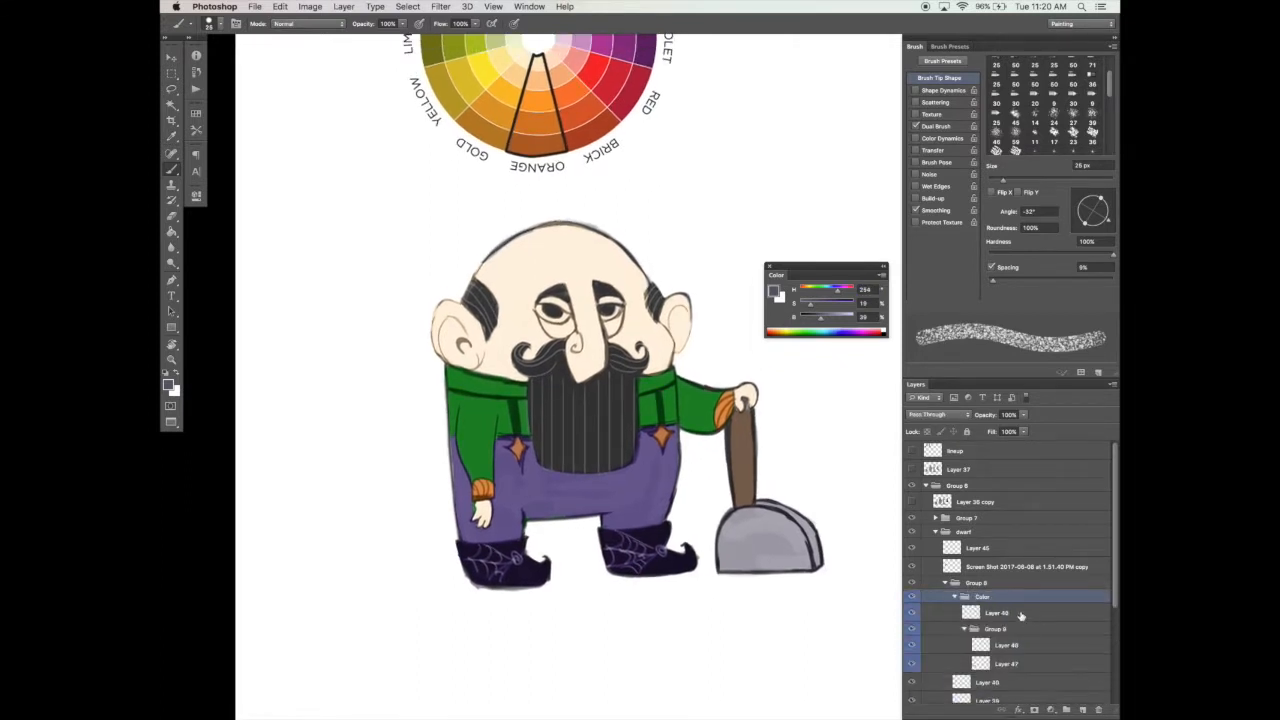
# Step: On the new layer, shade the trousers beneath the beard and beside the arm with dark purple sampled from the wheel
pyautogui.click(955, 611)
pyautogui.moveTo(657, 542); pyautogui.dragTo(683, 507)
pyautogui.press('super+z')
pyautogui.moveTo(576, 492); pyautogui.dragTo(556, 665)
pyautogui.keyDown('alt'); pyautogui.click(592, 94); pyautogui.keyUp('alt')
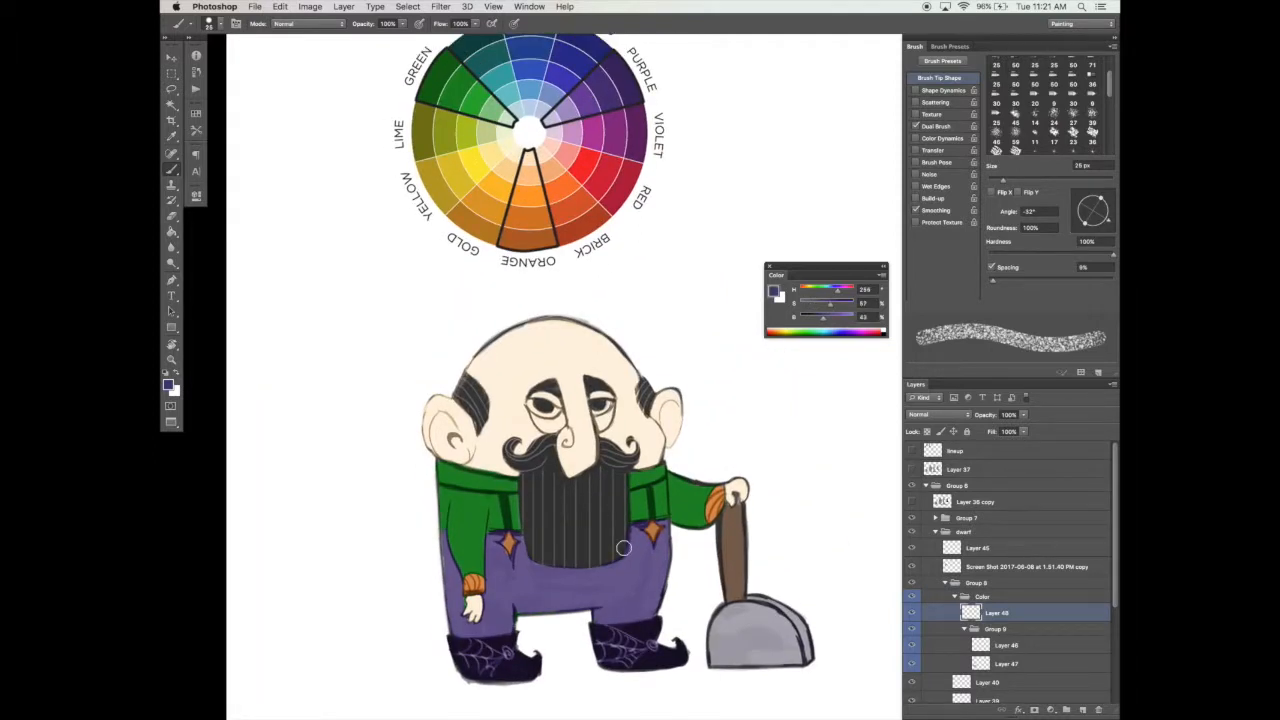
pyautogui.moveTo(611, 538); pyautogui.dragTo(654, 480)
pyautogui.moveTo(543, 497)
pyautogui.mouseDown()
pyautogui.moveTo(544, 569)
pyautogui.moveTo(551, 506)
pyautogui.moveTo(551, 571)
pyautogui.moveTo(548, 511)
pyautogui.moveTo(551, 569)
pyautogui.moveTo(554, 526)
pyautogui.mouseUp()
pyautogui.press('e')
pyautogui.press('b')
# Step: Shade the outer edge of the trouser leg behind the hanging arm using a smaller 9 px brush
pyautogui.press('[')
pyautogui.press('[')
pyautogui.press('[')
pyautogui.press('[')
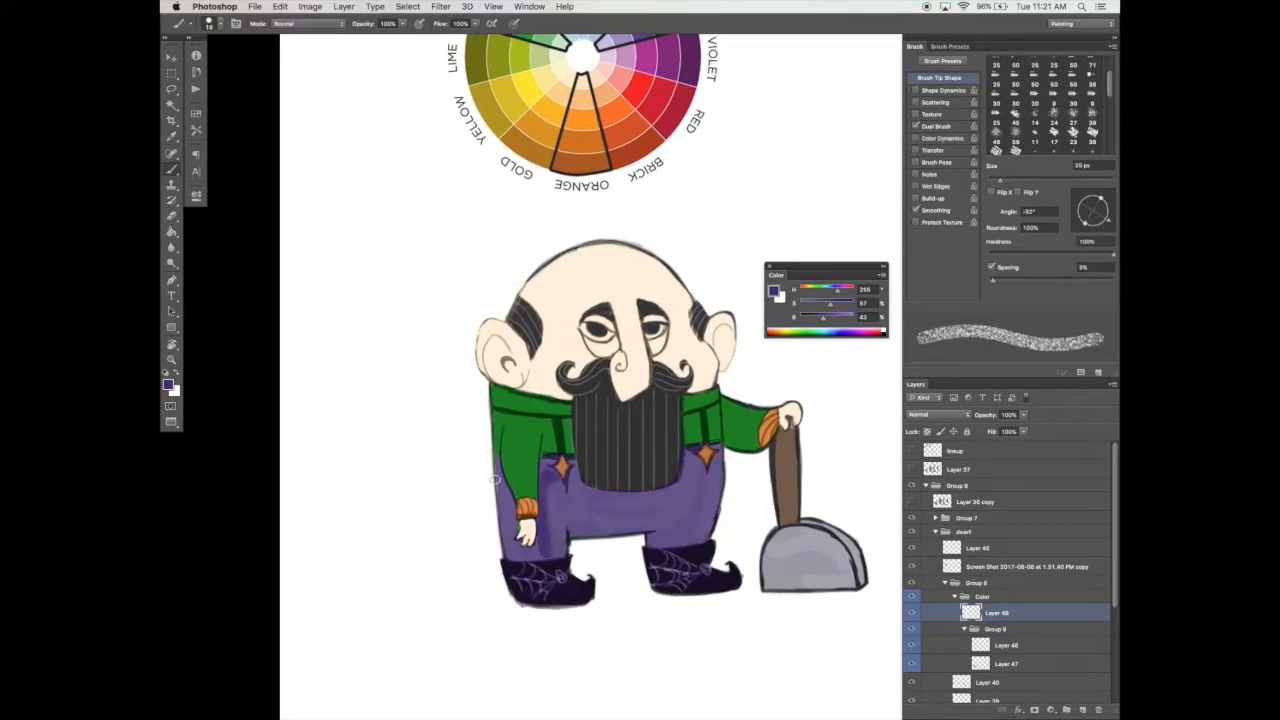
pyautogui.moveTo(498, 463); pyautogui.dragTo(505, 507)
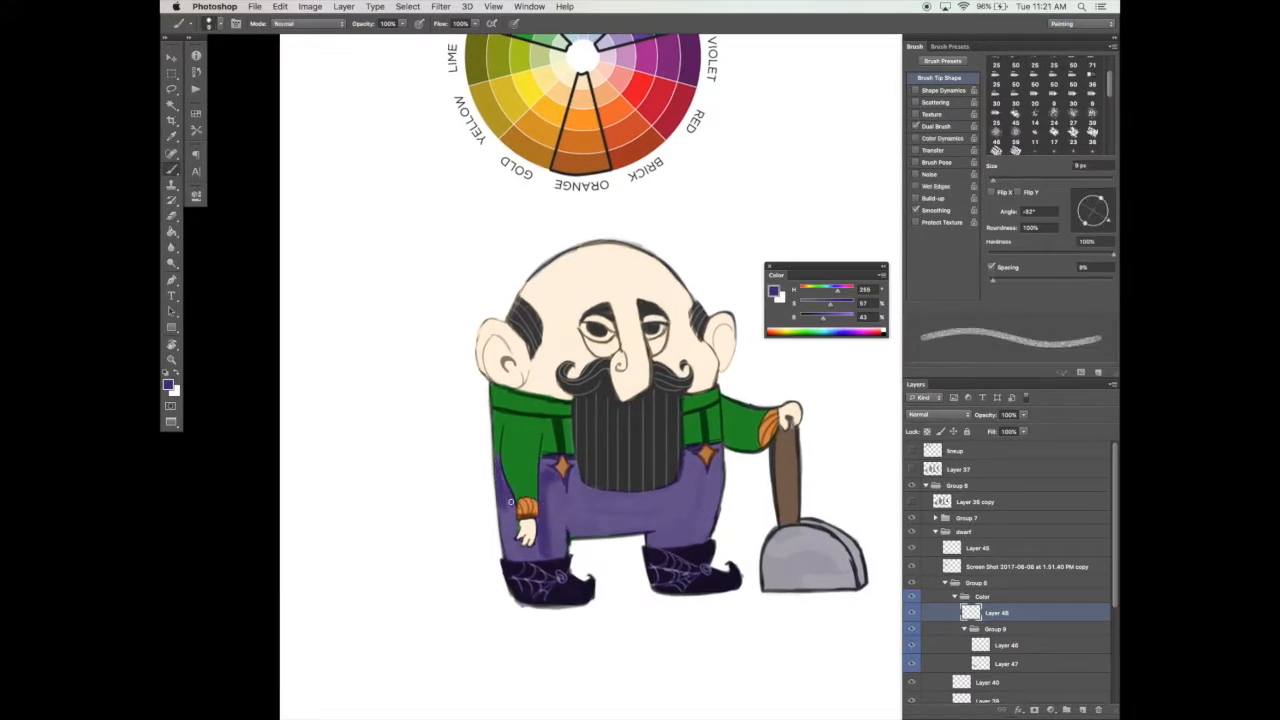
pyautogui.moveTo(508, 508); pyautogui.dragTo(505, 541)
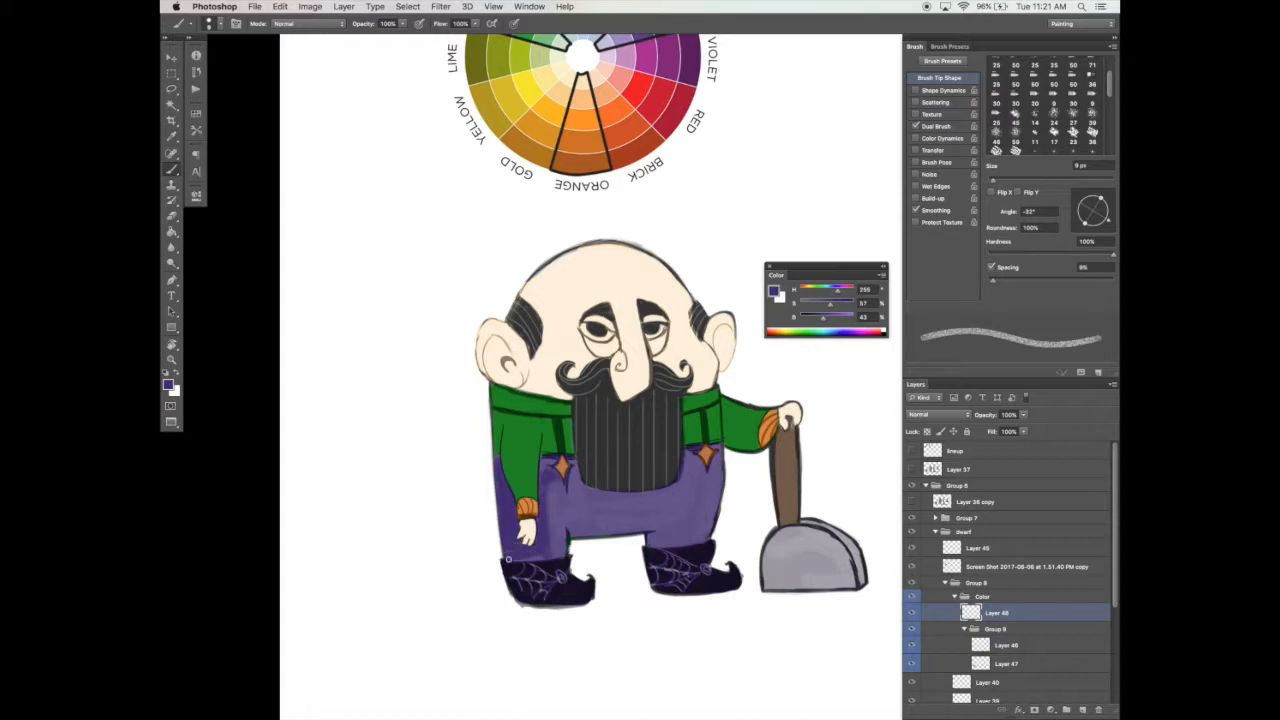
pyautogui.press(']')
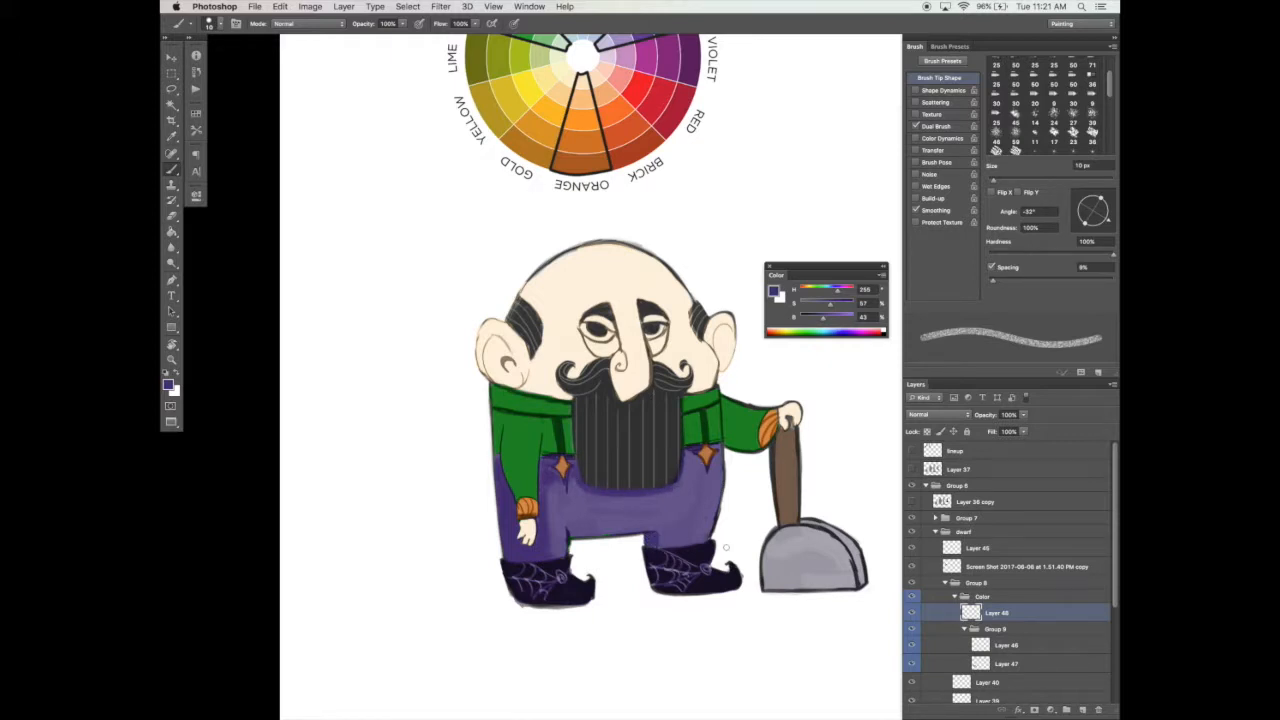
# Step: Compare the dwarf with the finished girl character and her color wheel elsewhere on the canvas
pyautogui.press('space')
pyautogui.moveTo(727, 533); pyautogui.dragTo(726, 537)
pyautogui.press('z')
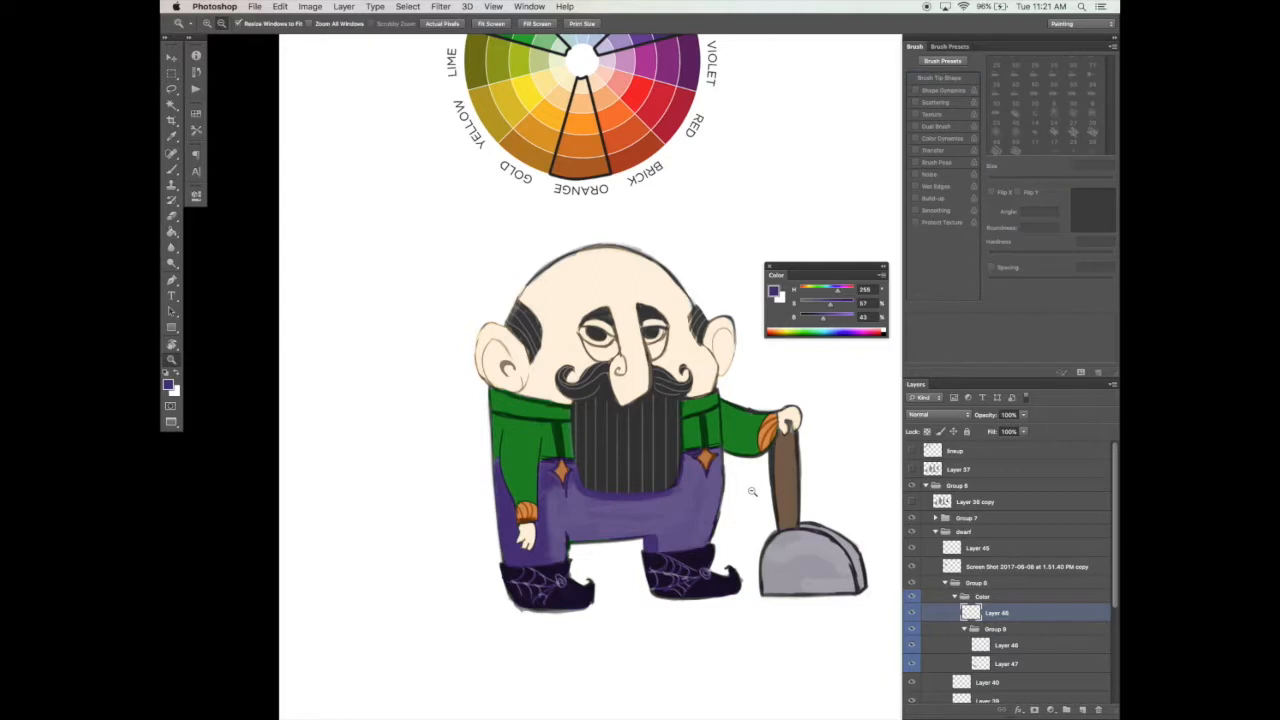
pyautogui.keyDown('alt'); pyautogui.click(751, 489); pyautogui.keyUp('alt')
pyautogui.keyDown('alt'); pyautogui.click(756, 489); pyautogui.keyUp('alt')
pyautogui.press('space')
pyautogui.moveTo(824, 483); pyautogui.dragTo(440, 496)
pyautogui.moveTo(885, 483); pyautogui.dragTo(542, 554)
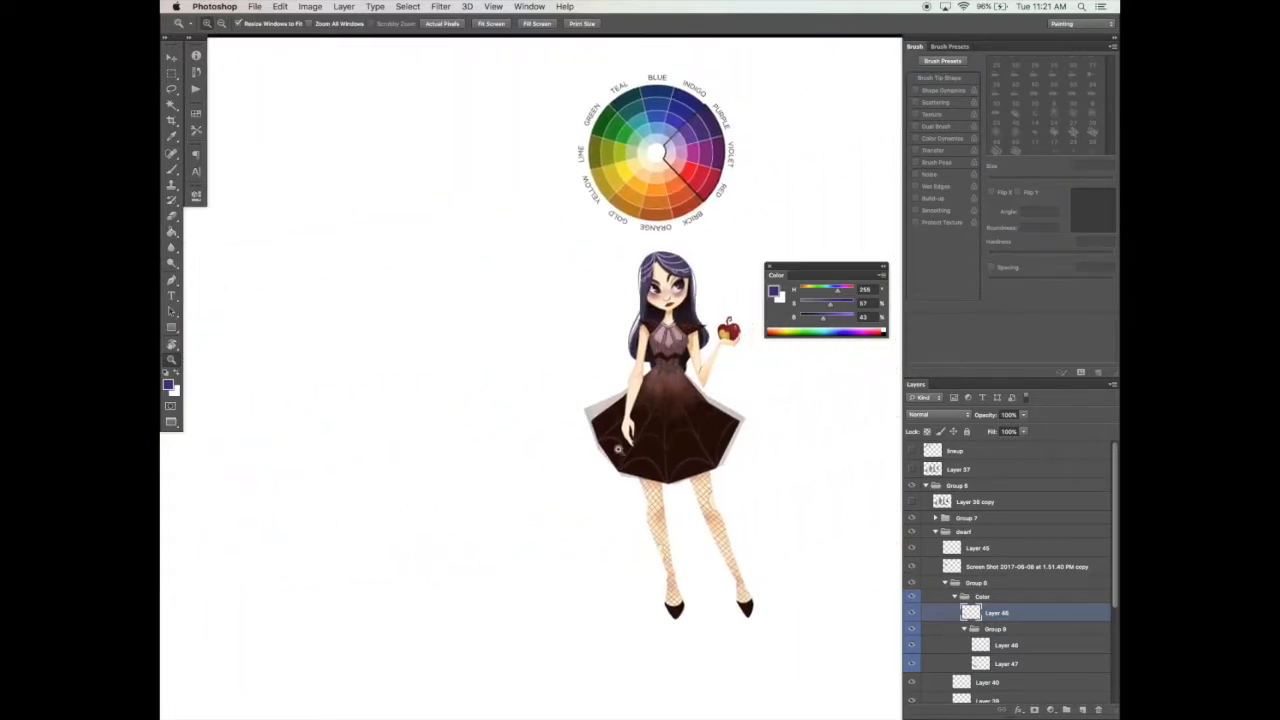
pyautogui.moveTo(608, 690); pyautogui.dragTo(797, 546)
pyautogui.moveTo(460, 464); pyautogui.dragTo(663, 569)
pyautogui.click(591, 489)
pyautogui.click(587, 491)
pyautogui.moveTo(578, 499); pyautogui.dragTo(704, 424)
# Step: Sample the trousers' lighter purple, blend the shading with a 30 px brush, and review the dwarf with the panels hidden
pyautogui.press('b')
pyautogui.keyDown('alt'); pyautogui.click(638, 466); pyautogui.keyUp('alt')
pyautogui.press(']')
pyautogui.press(']')
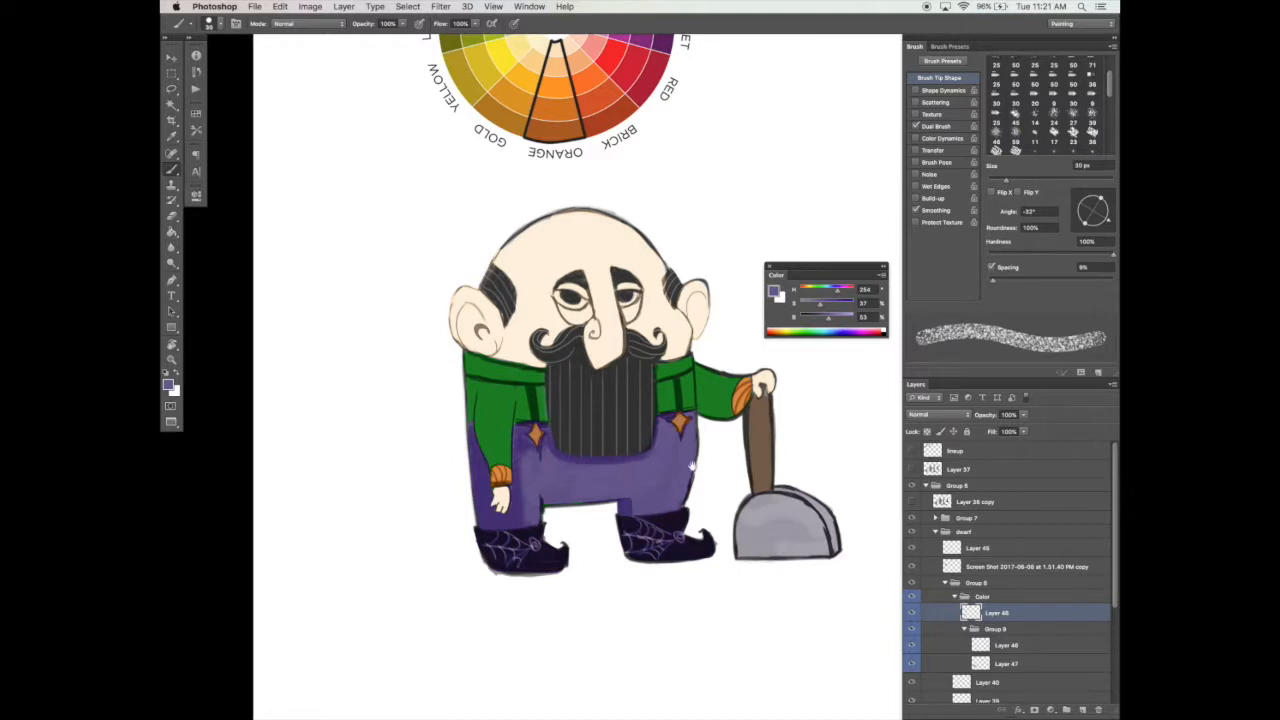
pyautogui.moveTo(698, 465); pyautogui.dragTo(723, 434)
pyautogui.press('Tab')
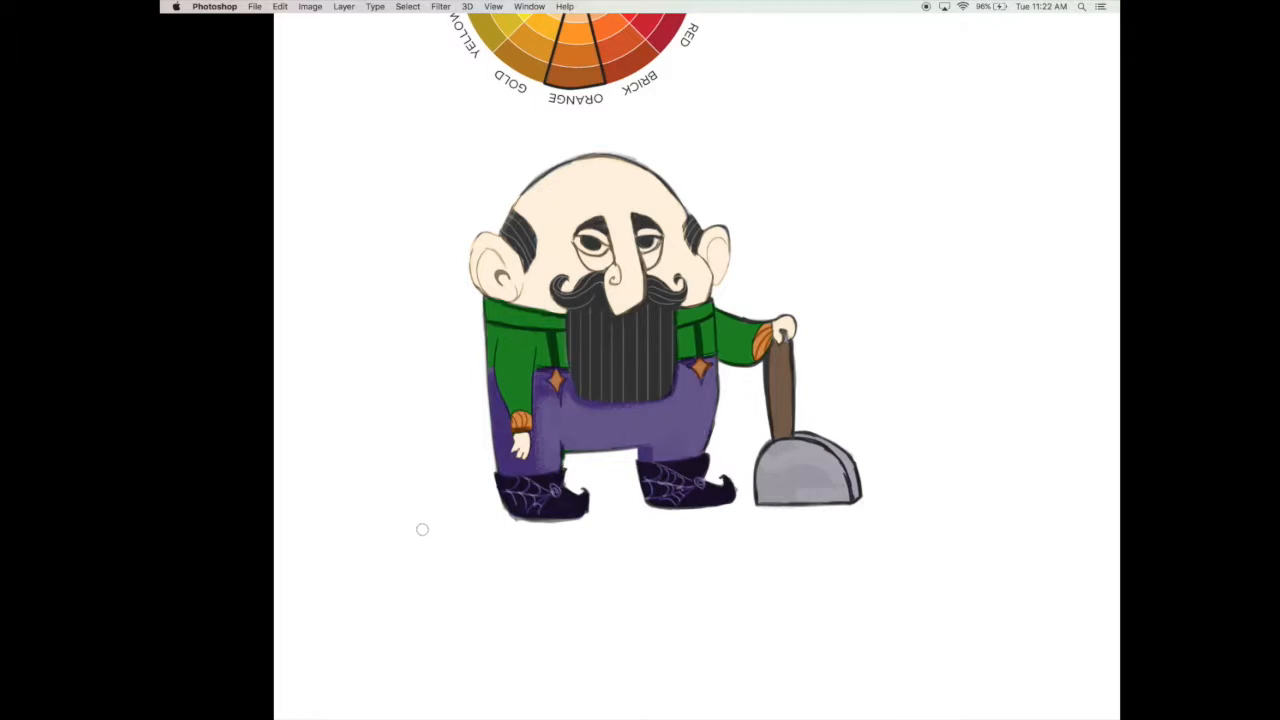
pyautogui.scroll(2, 641, 451)
pyautogui.press('Tab')
pyautogui.scroll(-2, 700, 450)
# Step: Try shading the hanging sleeve with a darker, less saturated green, and erase the strokes
pyautogui.click(833, 318)
pyautogui.click(820, 319)
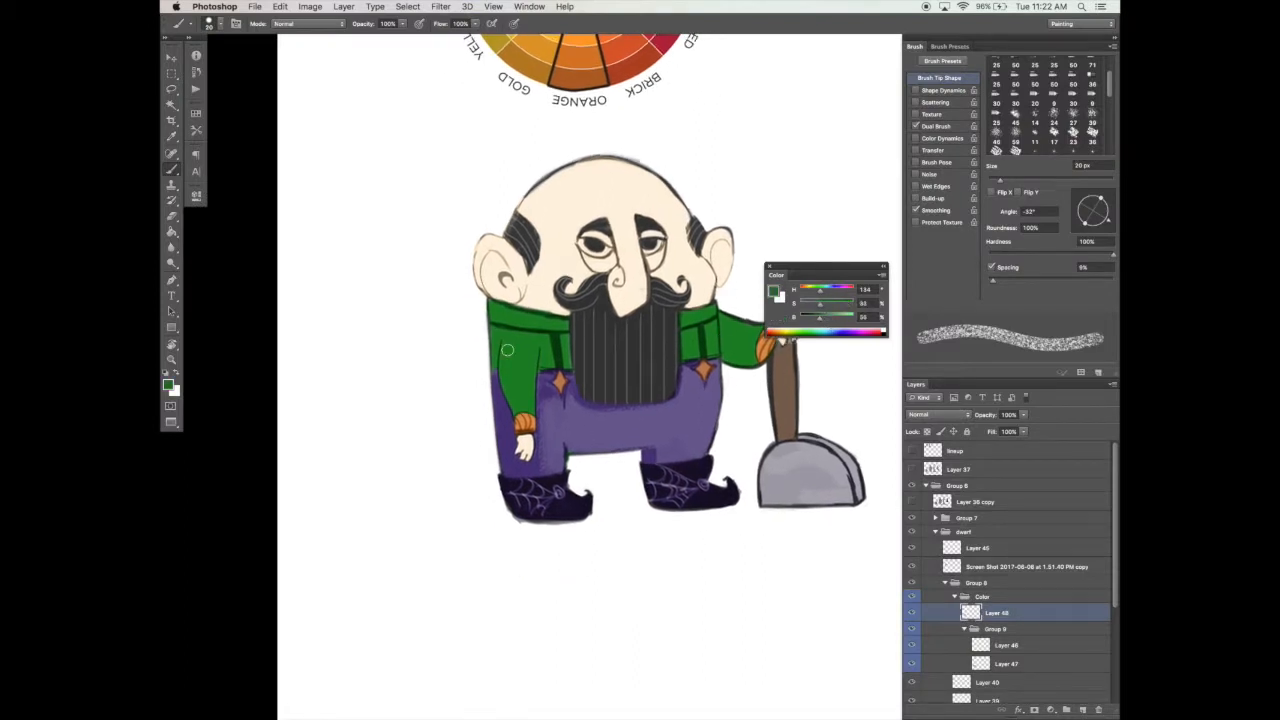
pyautogui.moveTo(509, 355); pyautogui.dragTo(517, 408)
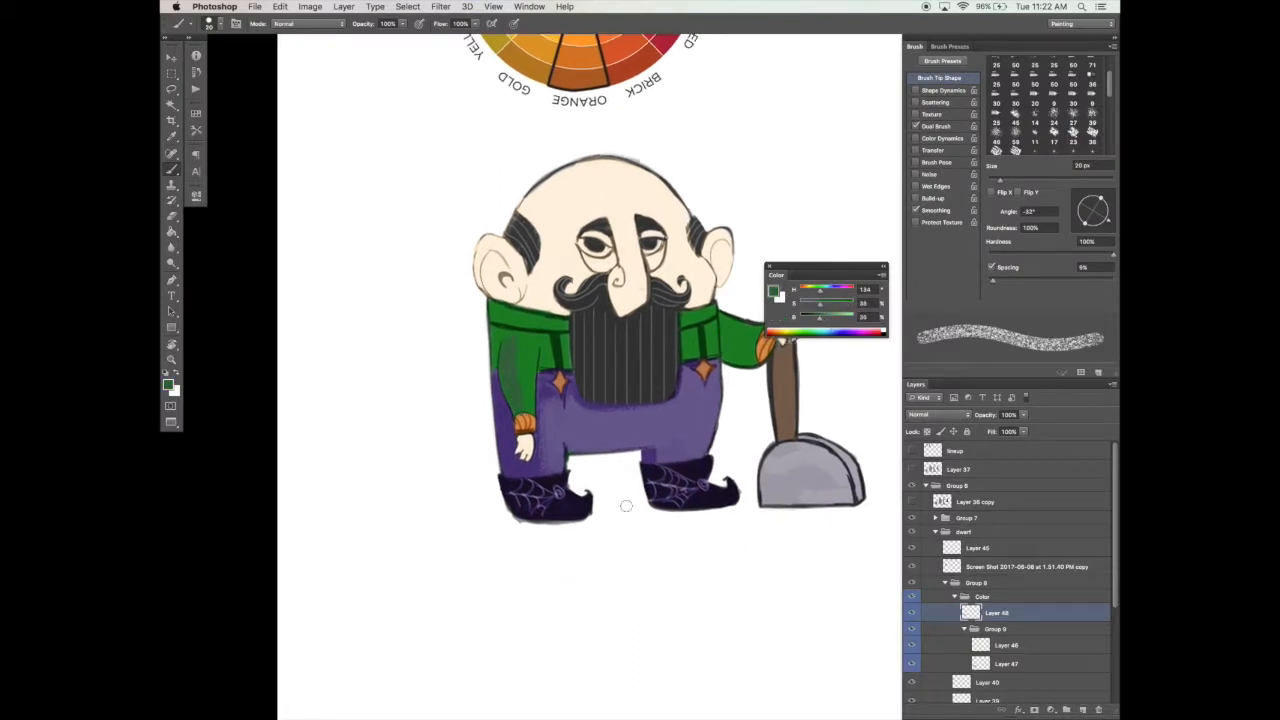
pyautogui.click(812, 302)
pyautogui.click(810, 318)
pyautogui.moveTo(507, 346); pyautogui.dragTo(523, 428)
pyautogui.press('e')
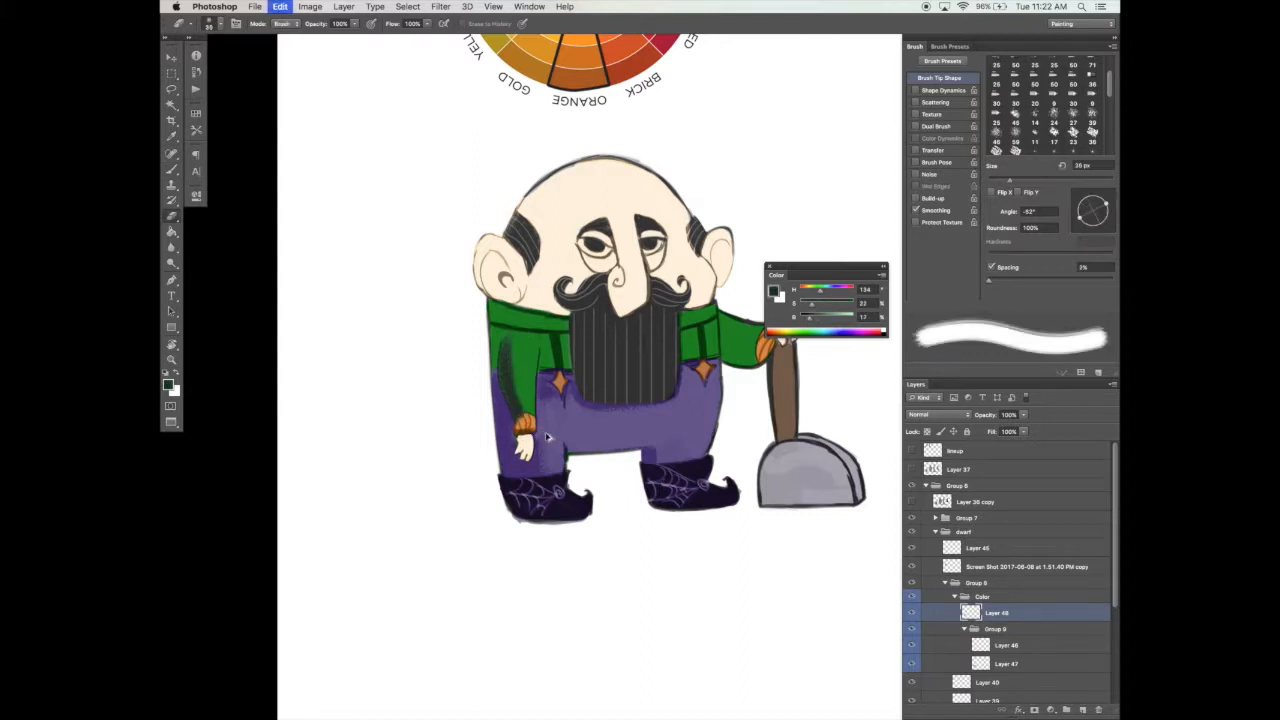
pyautogui.moveTo(517, 342); pyautogui.dragTo(521, 432)
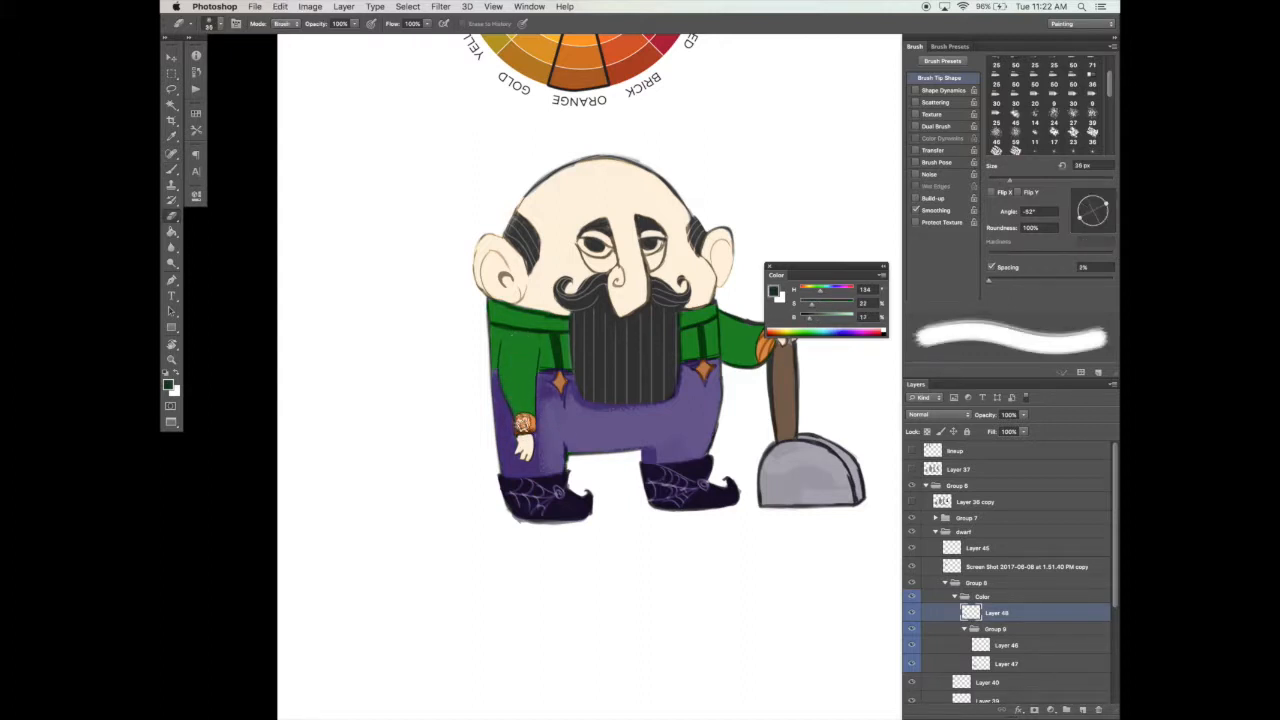
# Step: Add a new layer, shade the hanging sleeve with a very dark green, and lower the layer's opacity to 58%
pyautogui.click(1082, 709)
pyautogui.press('b')
pyautogui.press('super+z')
pyautogui.moveTo(508, 348); pyautogui.dragTo(518, 414)
pyautogui.click(828, 305)
pyautogui.click(1023, 415)
pyautogui.click(1001, 427)
# Step: Shade the green collar beneath the chin with the dark green and check the dwarf without the panels
pyautogui.click(493, 308)
pyautogui.moveTo(493, 308); pyautogui.dragTo(551, 318)
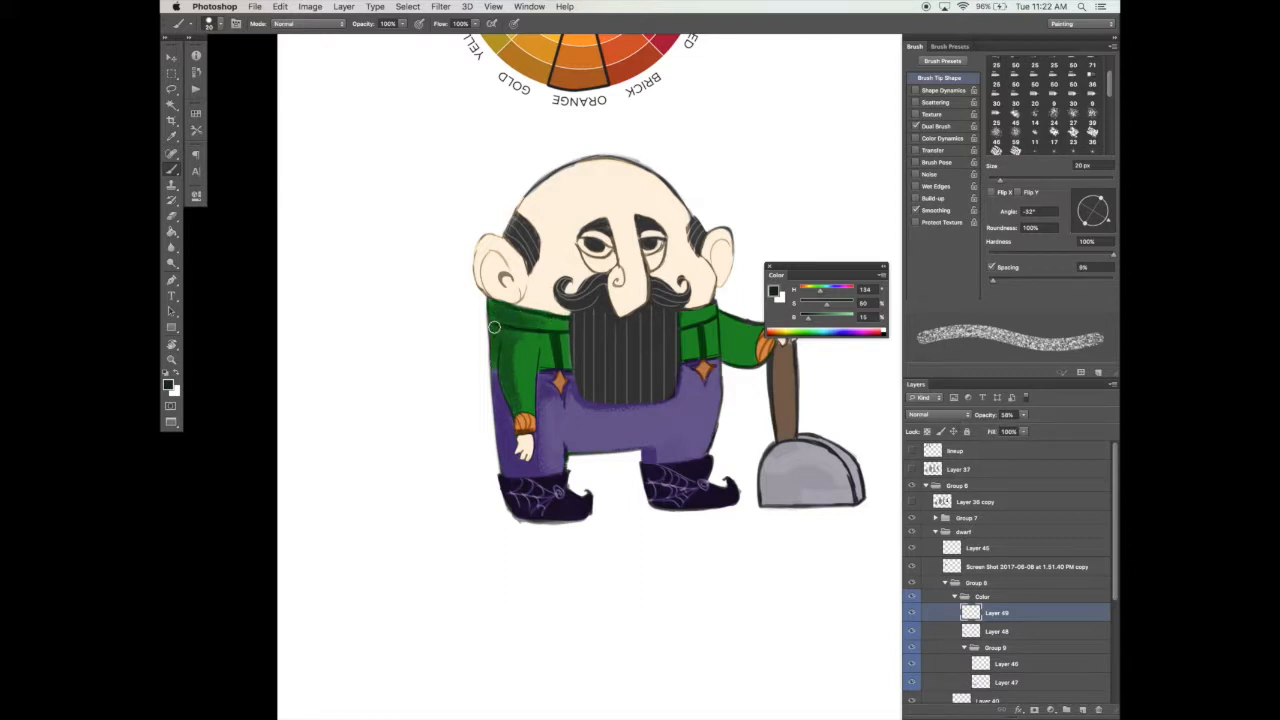
pyautogui.press('e')
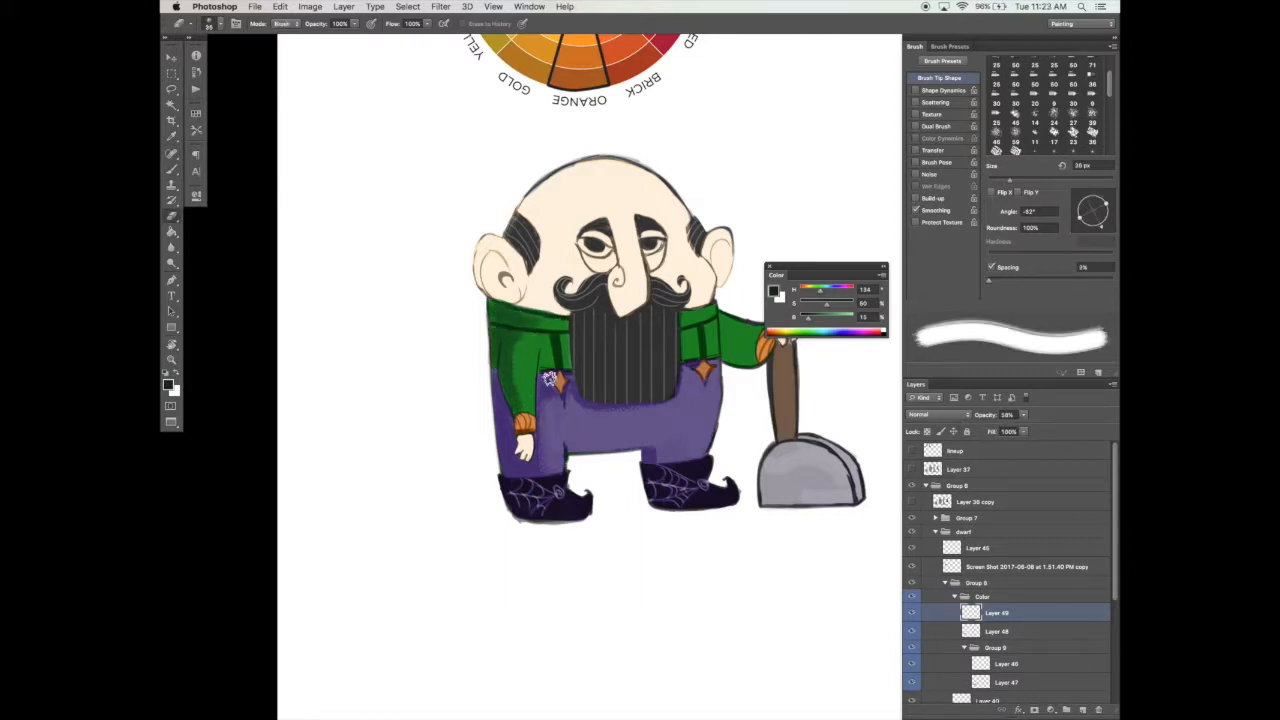
pyautogui.press('b')
pyautogui.press('f')
pyautogui.press('Tab')
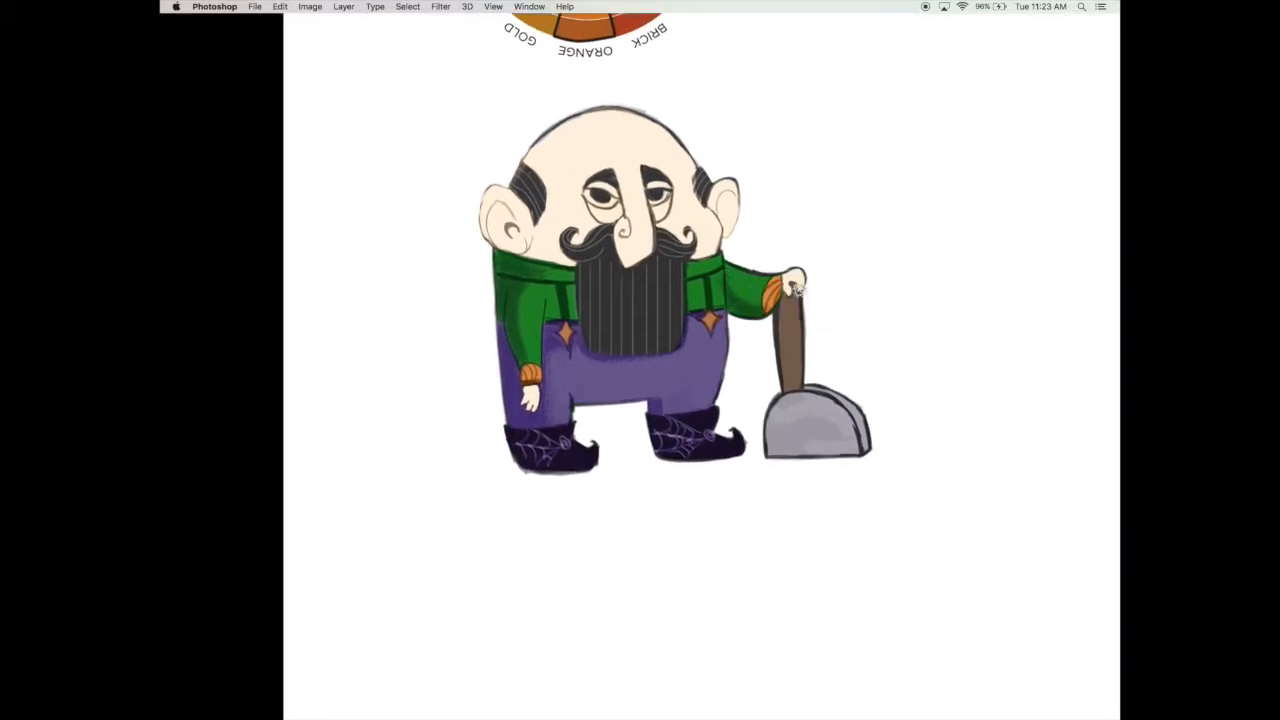
pyautogui.moveTo(762, 342); pyautogui.dragTo(765, 370)
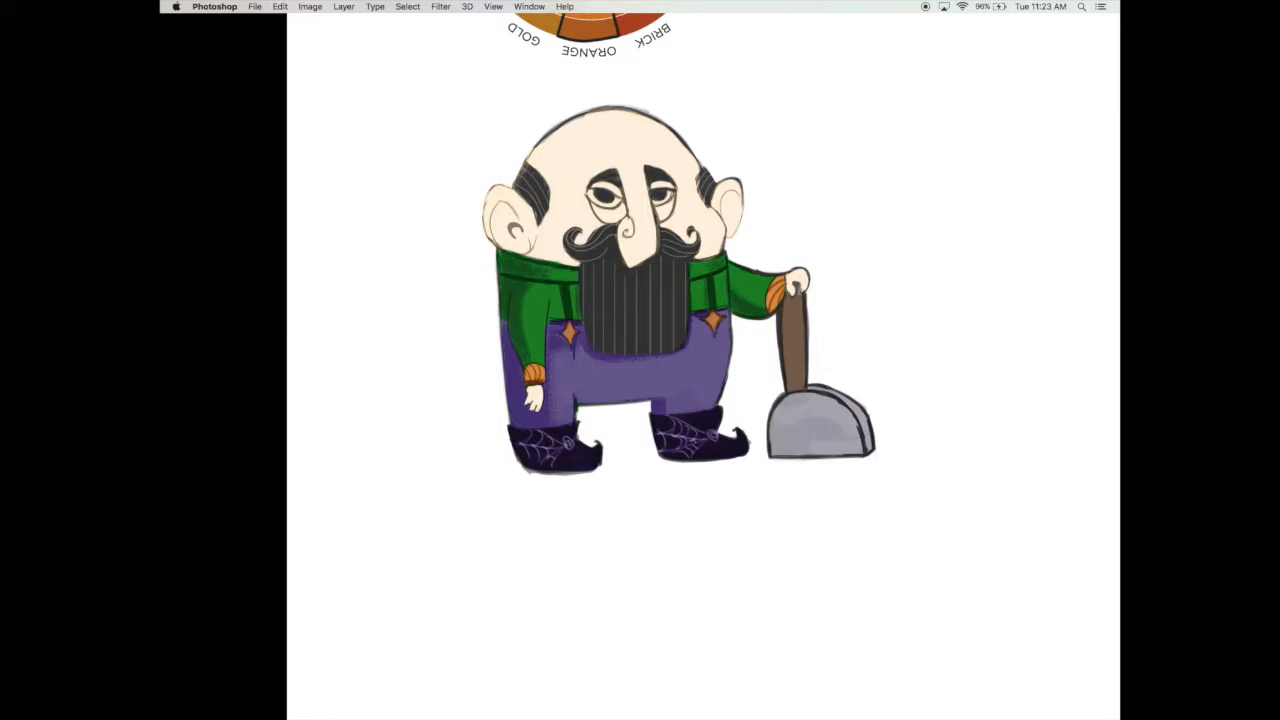
# Step: Sample orange from the star ornament and paint both suspender straps with a 10 px brush
pyautogui.press('Tab')
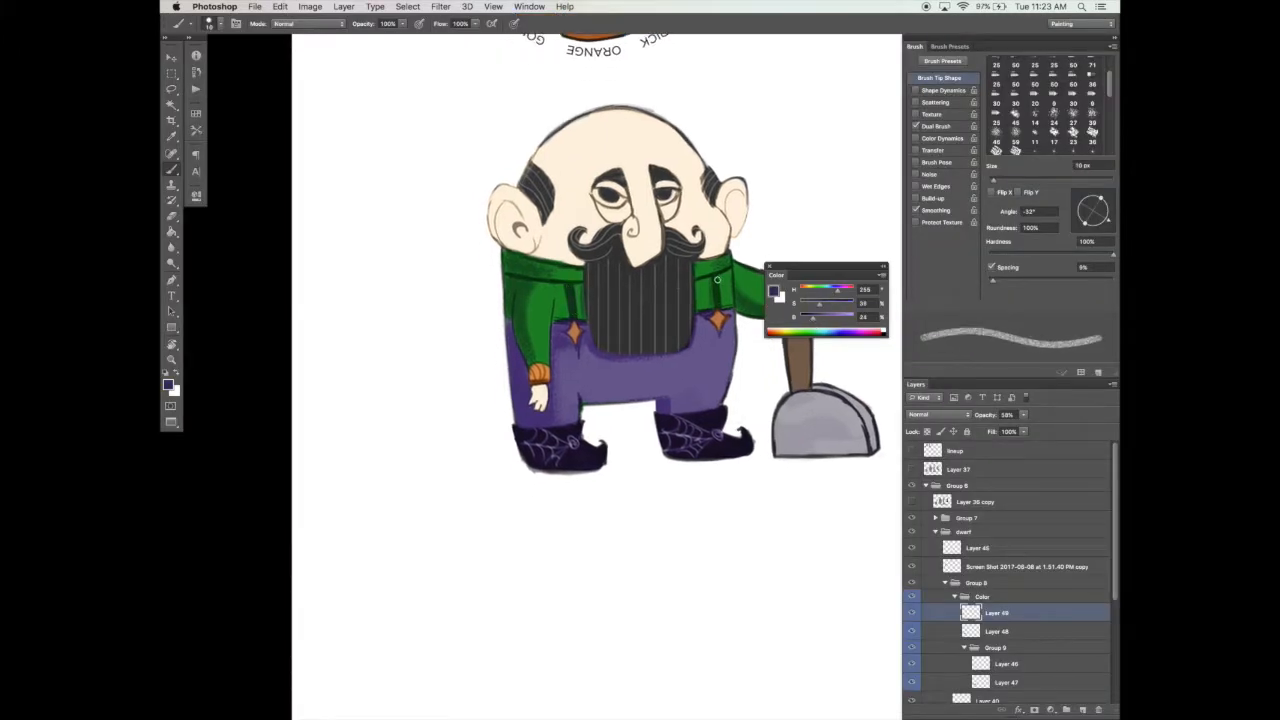
pyautogui.moveTo(810, 321); pyautogui.dragTo(803, 321)
pyautogui.moveTo(838, 319); pyautogui.dragTo(830, 320)
pyautogui.keyDown('alt'); pyautogui.click(578, 328); pyautogui.keyUp('alt')
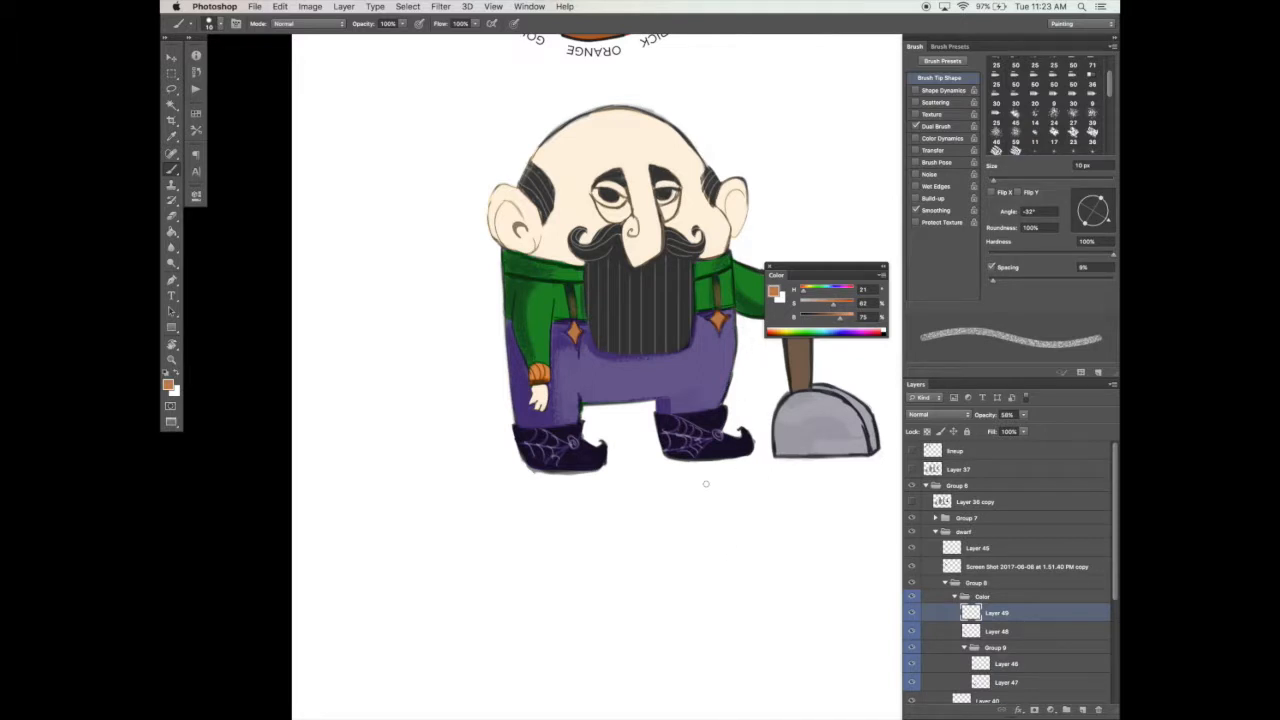
# Step: Add a Multiply layer at 72% opacity and shade both ears in a light orange with a 30 px brush
pyautogui.click(1081, 709)
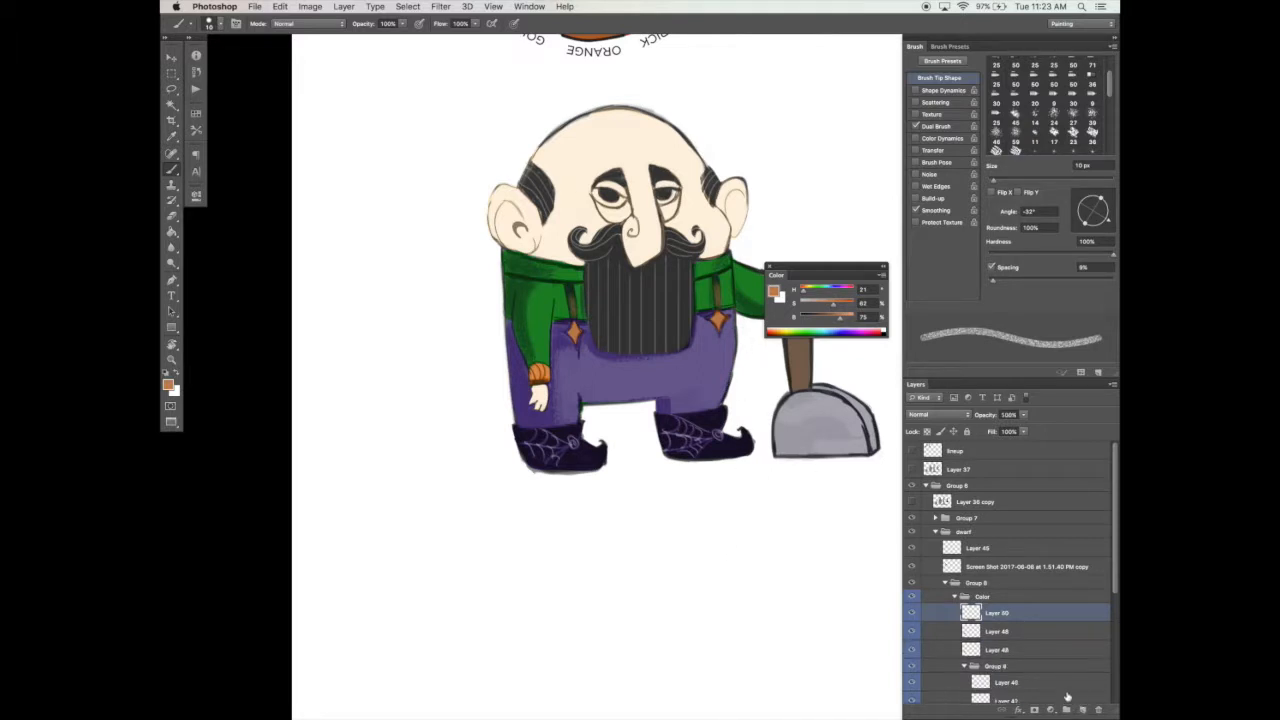
pyautogui.click(941, 416)
pyautogui.click(928, 456)
pyautogui.click(1006, 181)
pyautogui.moveTo(499, 206); pyautogui.dragTo(528, 203)
pyautogui.click(1023, 415)
pyautogui.moveTo(1023, 428); pyautogui.dragTo(1009, 428)
pyautogui.click(846, 318)
pyautogui.moveTo(497, 217); pyautogui.dragTo(516, 213)
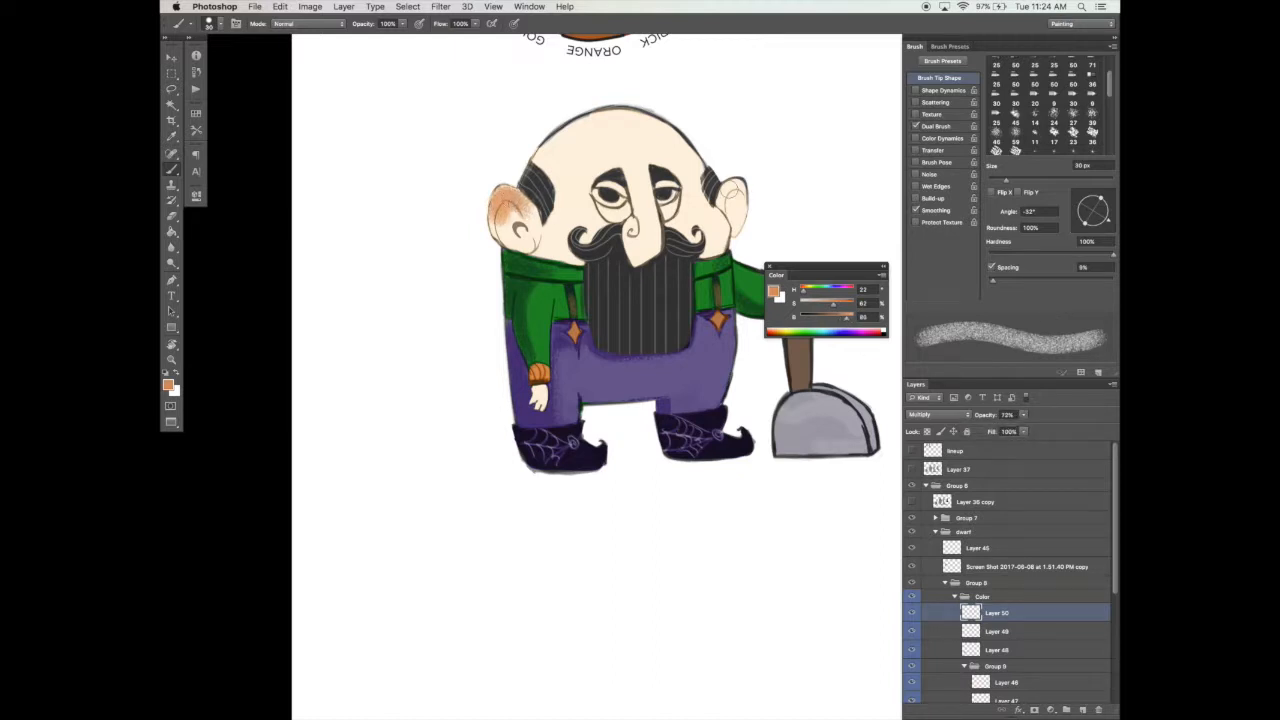
pyautogui.moveTo(724, 186); pyautogui.dragTo(734, 212)
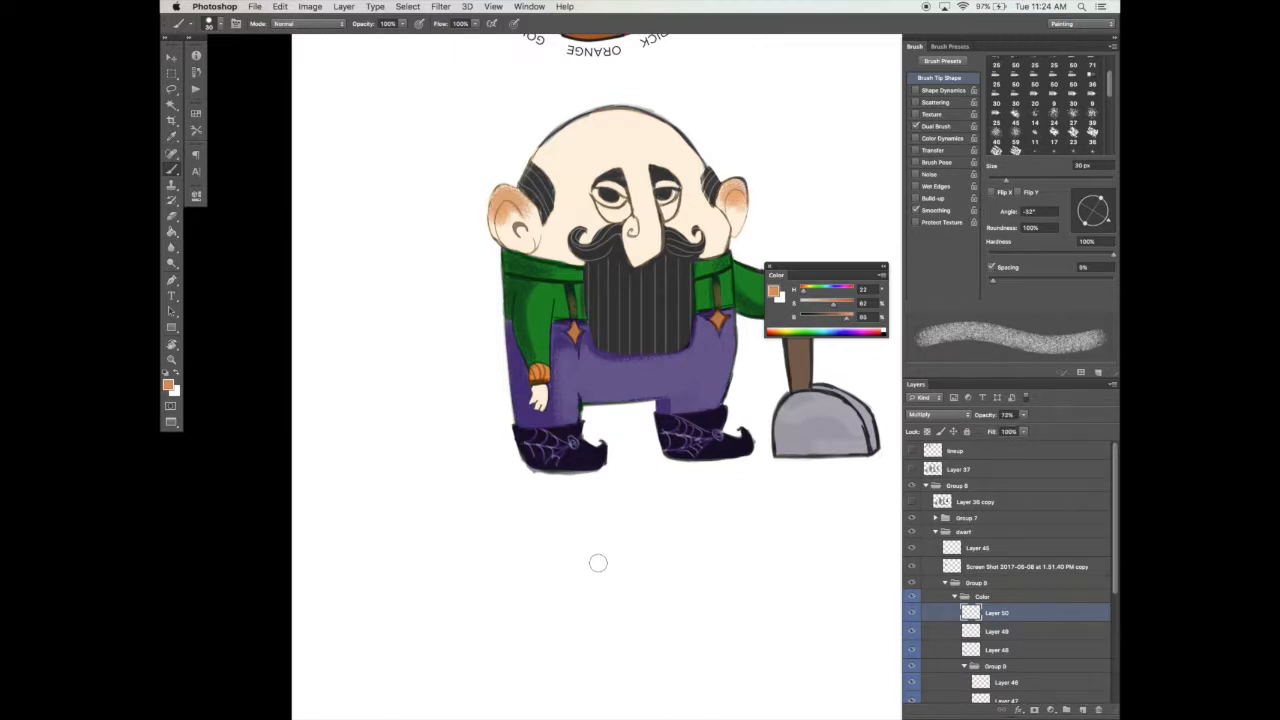
# Step: Try the Overlay blend mode on the ear shading layer, and restore Multiply
pyautogui.click(937, 414)
pyautogui.click(937, 501)
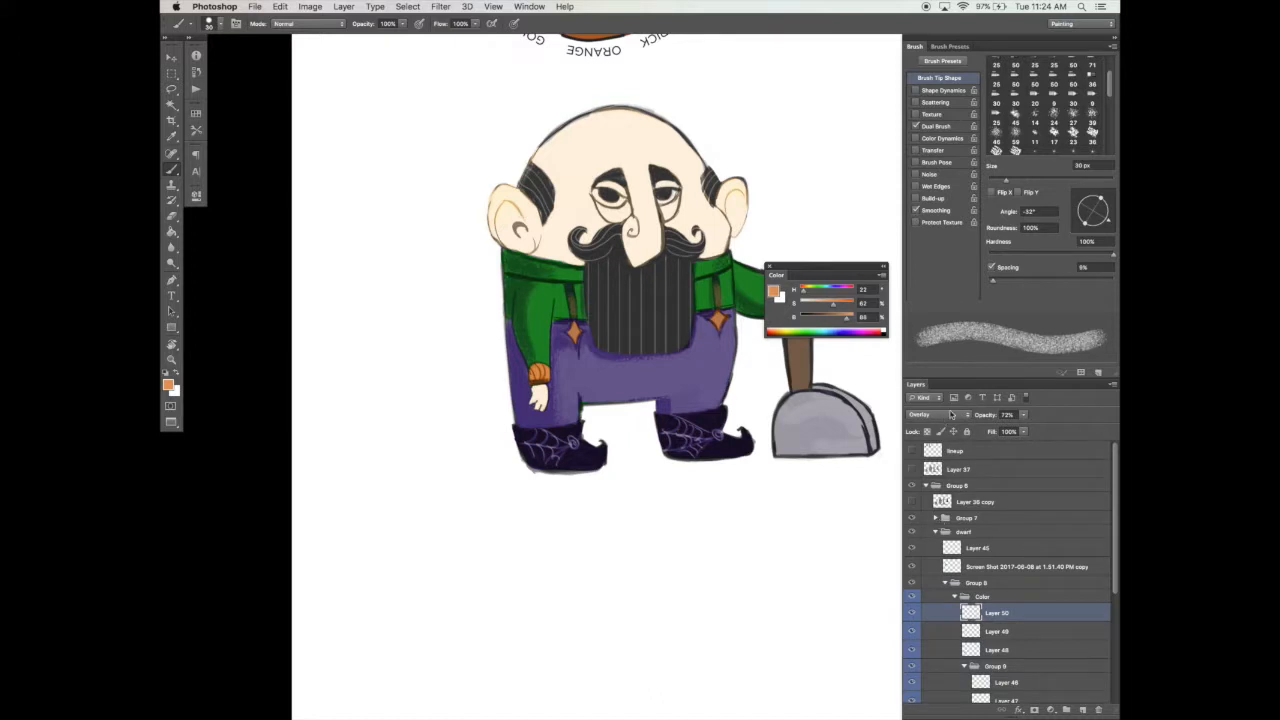
pyautogui.click(951, 417)
pyautogui.click(944, 334)
# Step: Shade the dwarf's nose and the bags under his eyes in the same orange with a 15 px brush
pyautogui.press('e')
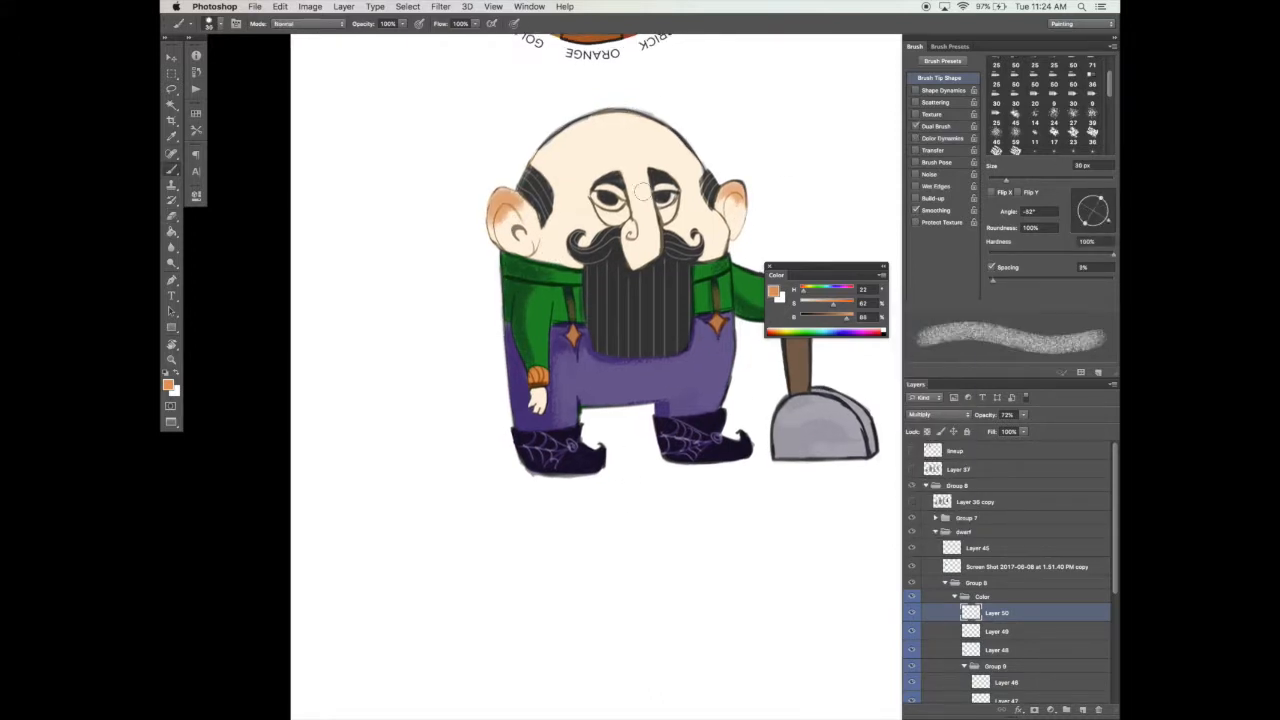
pyautogui.moveTo(641, 191)
pyautogui.mouseDown()
pyautogui.moveTo(636, 250)
pyautogui.moveTo(638, 220)
pyautogui.moveTo(648, 240)
pyautogui.moveTo(631, 232)
pyautogui.moveTo(640, 180)
pyautogui.moveTo(655, 178)
pyautogui.mouseUp()
pyautogui.press('[')
pyautogui.press('[')
pyautogui.press('[')
pyautogui.moveTo(599, 211); pyautogui.dragTo(664, 219)
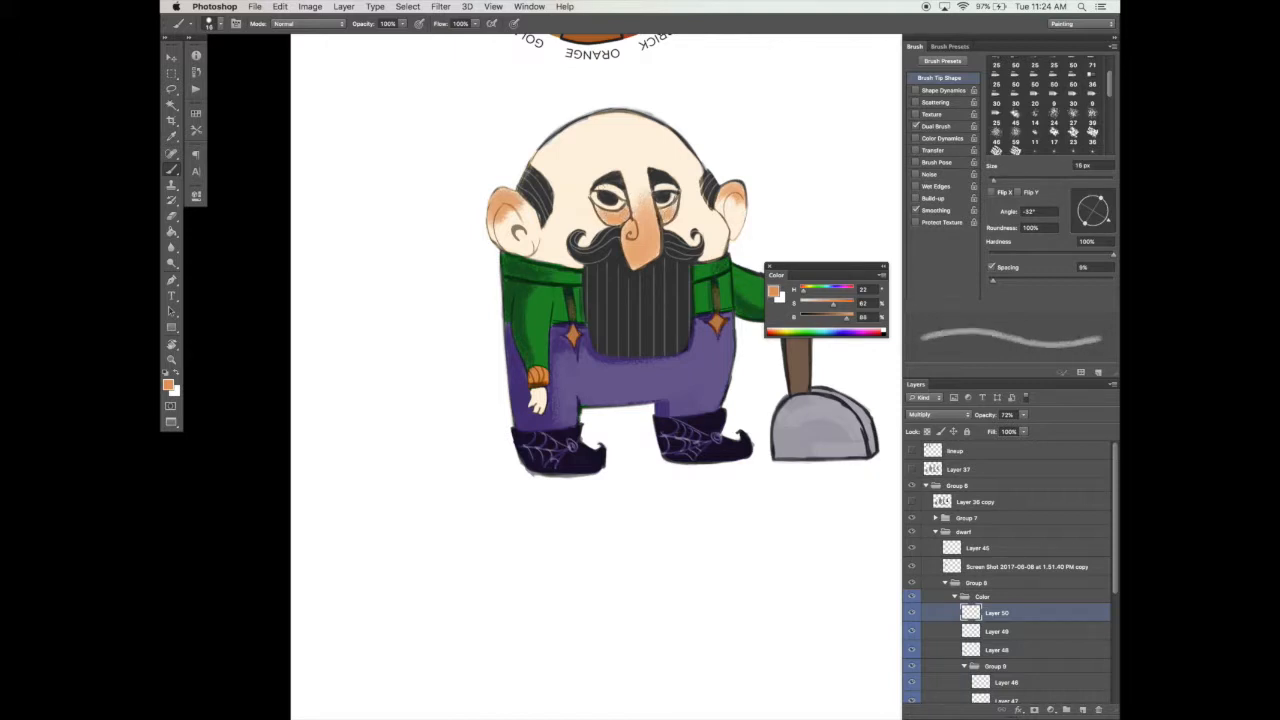
# Step: Blush both cheeks with a 35 px brush in a darker, less saturated reddish brown with hue 8
pyautogui.press(']')
pyautogui.press(']')
pyautogui.press(']')
pyautogui.press(']')
pyautogui.press(']')
pyautogui.press('[')
pyautogui.moveTo(584, 220)
pyautogui.mouseDown()
pyautogui.moveTo(572, 226)
pyautogui.moveTo(592, 222)
pyautogui.mouseUp()
pyautogui.press('super+z')
pyautogui.press('super+alt+z')
pyautogui.press('super+alt+z')
pyautogui.moveTo(835, 304)
pyautogui.mouseDown()
pyautogui.moveTo(822, 304)
pyautogui.moveTo(831, 318)
pyautogui.mouseUp()
pyautogui.moveTo(804, 291); pyautogui.dragTo(802, 291)
pyautogui.moveTo(584, 216); pyautogui.dragTo(590, 222)
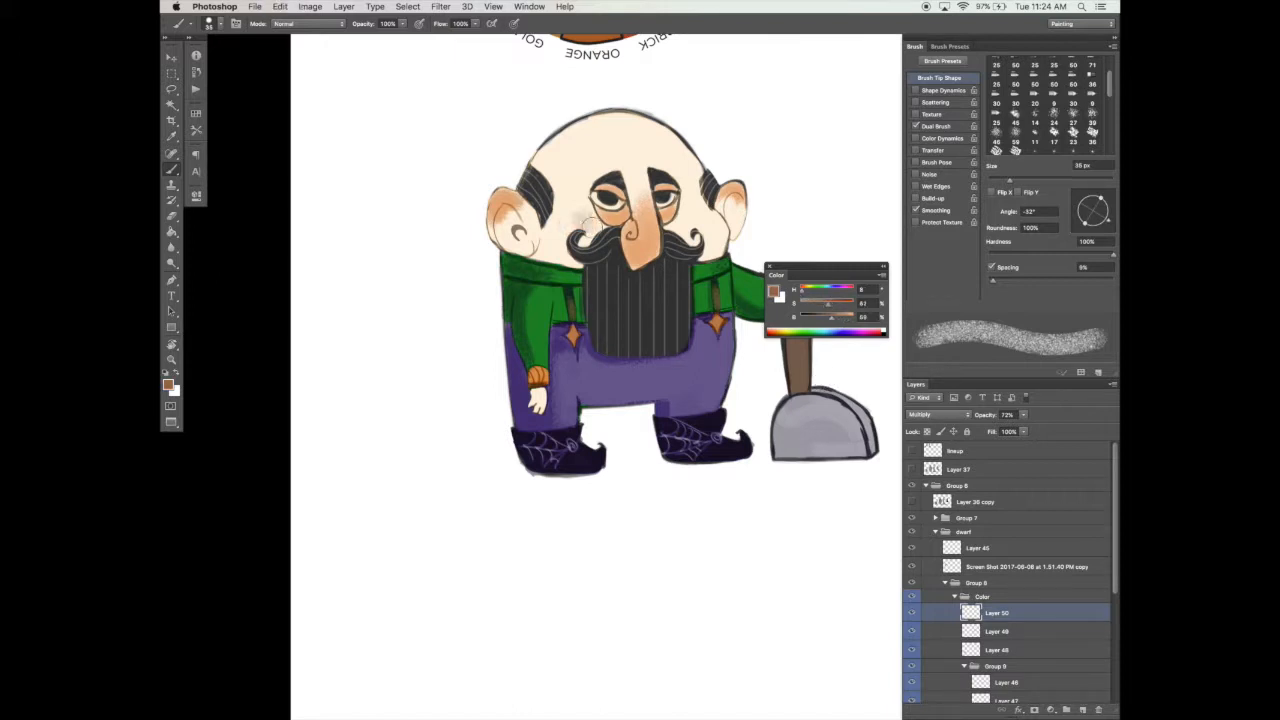
pyautogui.moveTo(688, 212); pyautogui.dragTo(684, 224)
# Step: Collapse the dwarf's artwork group and move Group 7, the girl with her color wheel, closer to the dwarf
pyautogui.press('z')
pyautogui.keyDown('alt'); pyautogui.click(644, 501); pyautogui.keyUp('alt')
pyautogui.keyDown('alt'); pyautogui.click(648, 499); pyautogui.keyUp('alt')
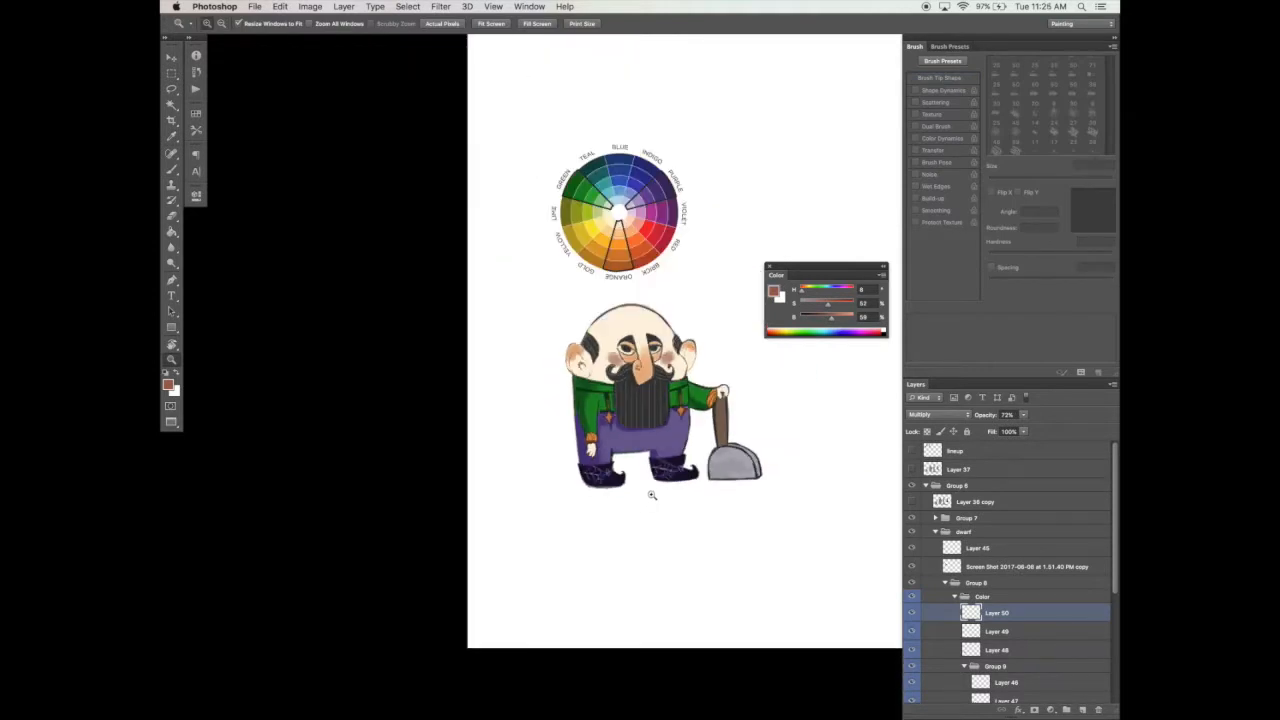
pyautogui.moveTo(699, 507); pyautogui.dragTo(530, 525)
pyautogui.keyDown('alt'); pyautogui.click(552, 525); pyautogui.keyUp('alt')
pyautogui.keyDown('alt'); pyautogui.click(550, 527); pyautogui.keyUp('alt')
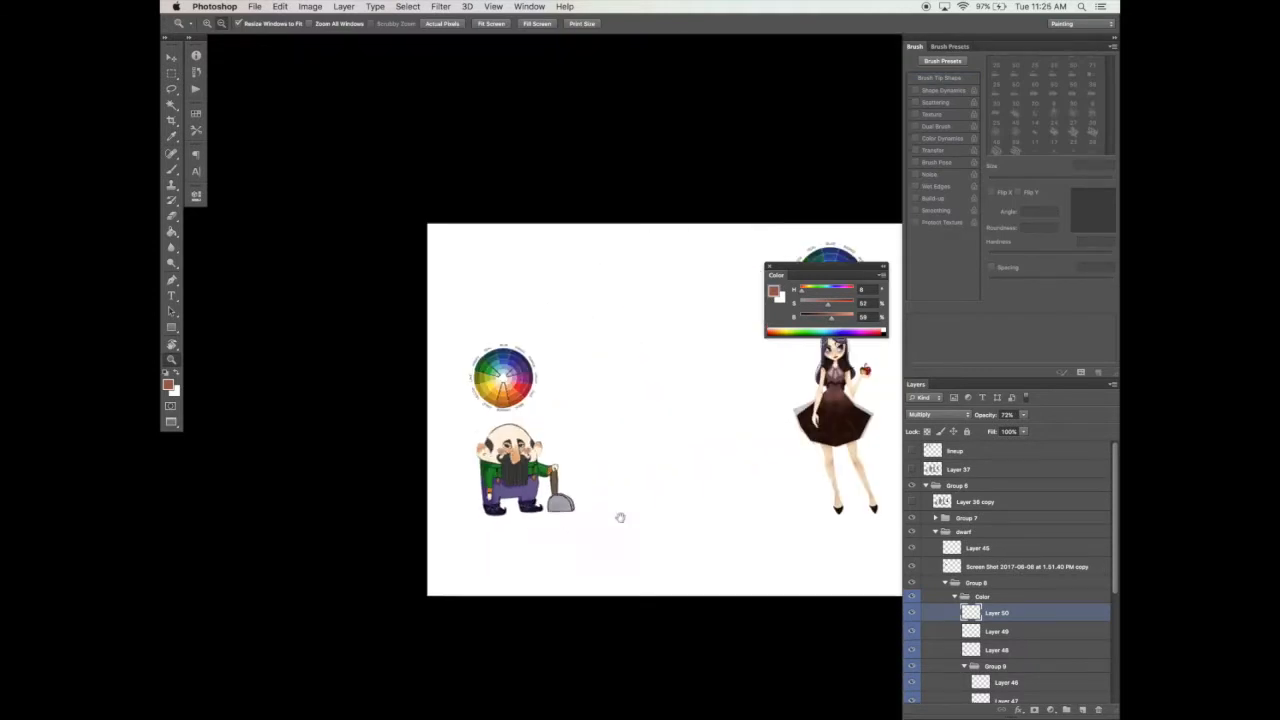
pyautogui.moveTo(620, 517); pyautogui.dragTo(494, 511)
pyautogui.press('v')
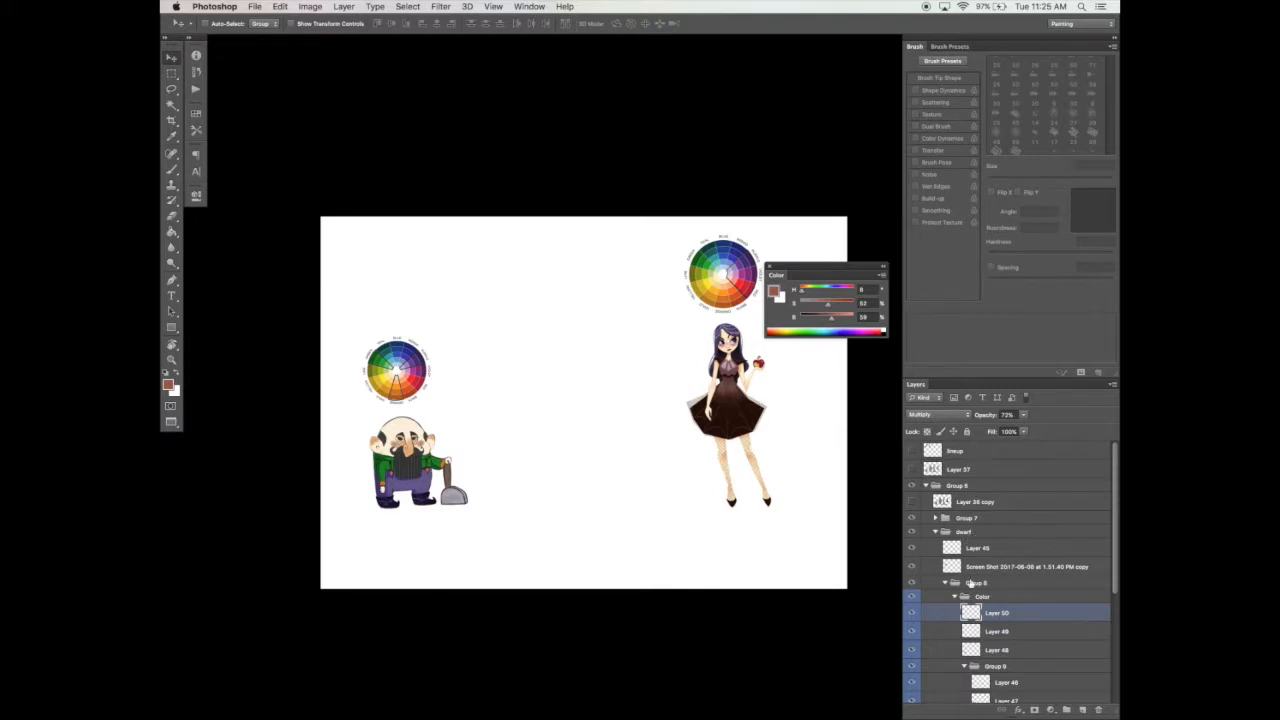
pyautogui.click(948, 583)
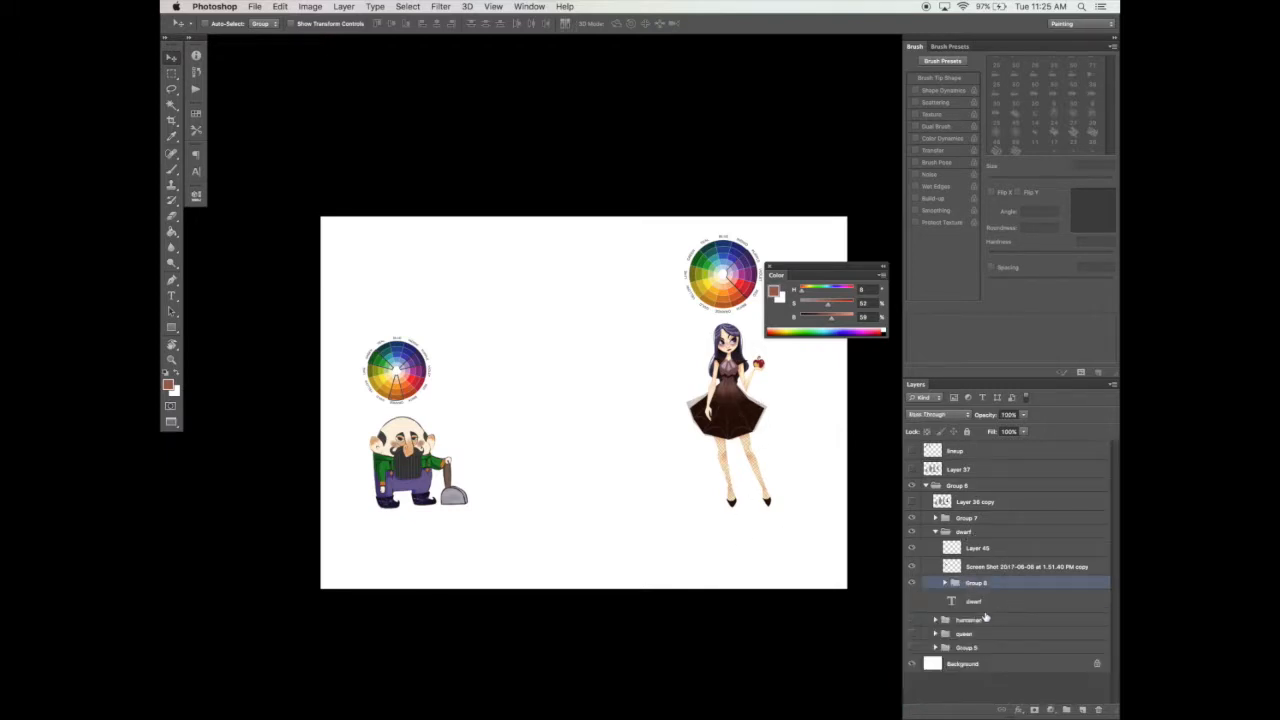
pyautogui.click(967, 518)
pyautogui.click(911, 518)
pyautogui.click(911, 518)
pyautogui.moveTo(778, 495); pyautogui.dragTo(694, 490)
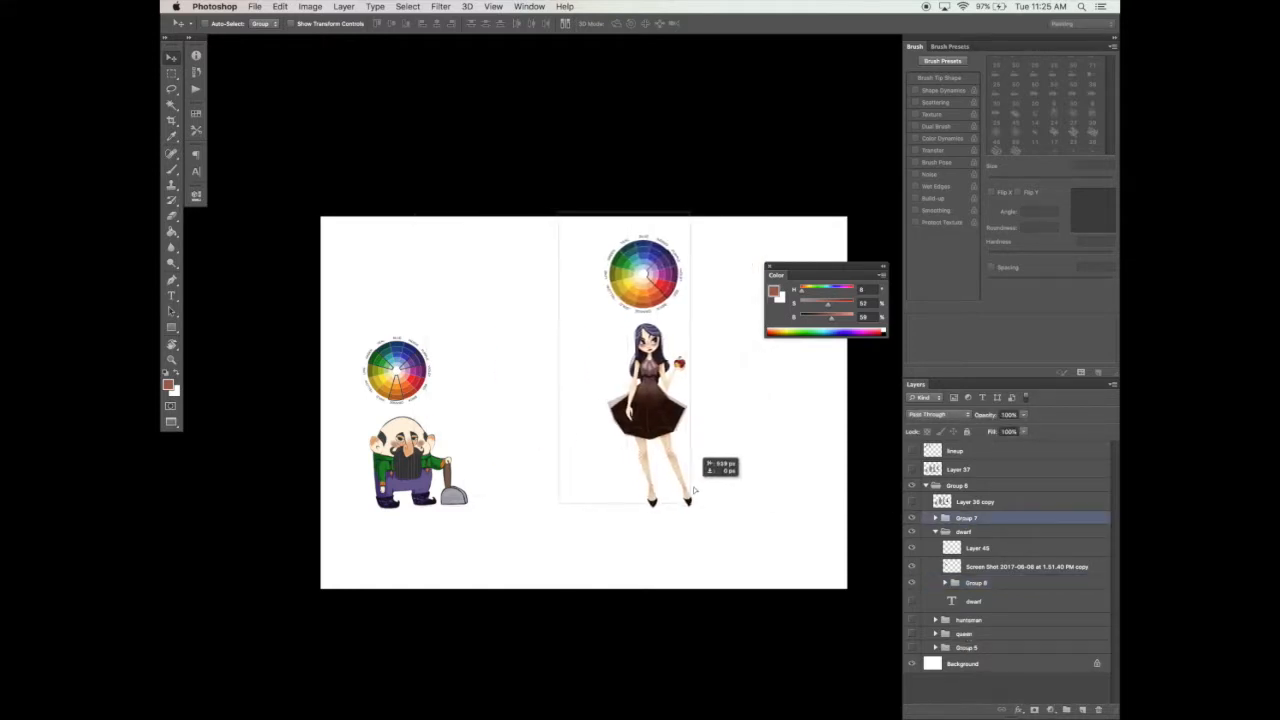
# Step: Move the dwarf group with its color wheel close beside the girl and clear the floating color sliders away from both characters
pyautogui.click(956, 531)
pyautogui.moveTo(597, 507); pyautogui.dragTo(785, 601)
pyautogui.press('z')
pyautogui.click(625, 506)
pyautogui.click(625, 506)
pyautogui.moveTo(826, 268); pyautogui.dragTo(319, 244)
# Step: Add a layer above Layer 46, darken the beard with a near-black sampled from the girl, and set the layer's opacity to 76%
pyautogui.click(987, 551)
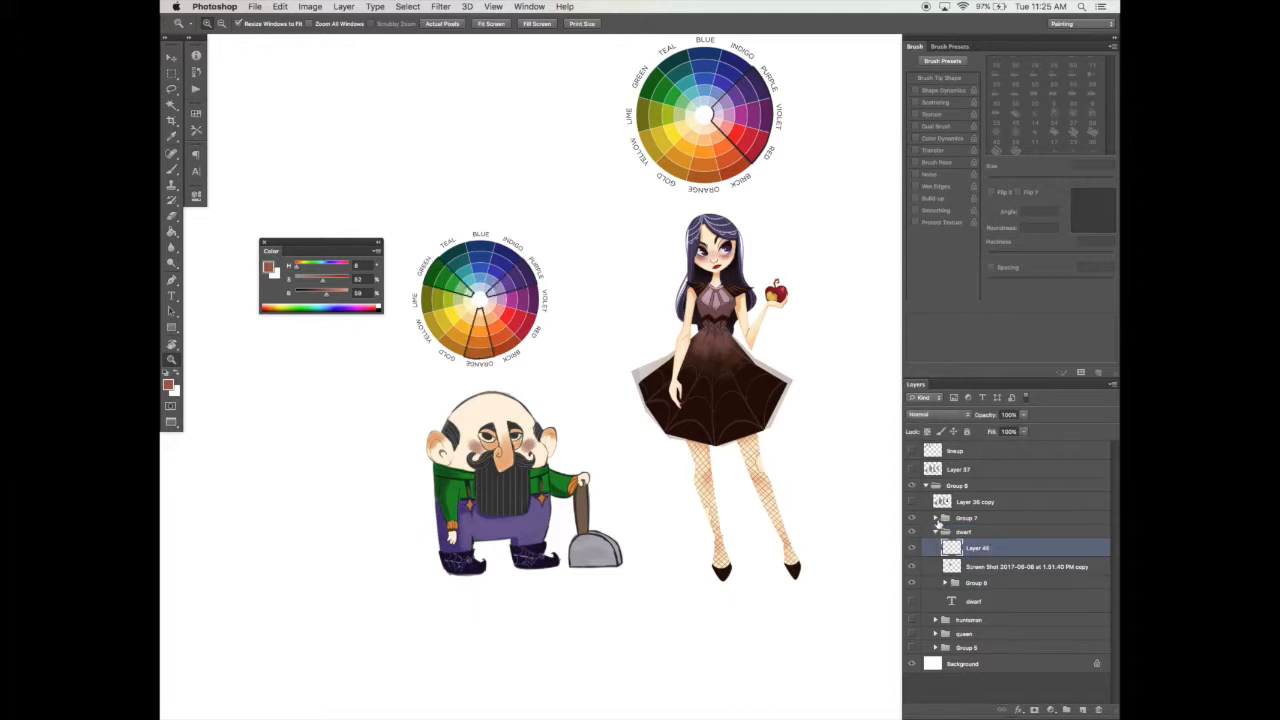
pyautogui.click(944, 583)
pyautogui.scroll(-3, 912, 560)
pyautogui.click(997, 540)
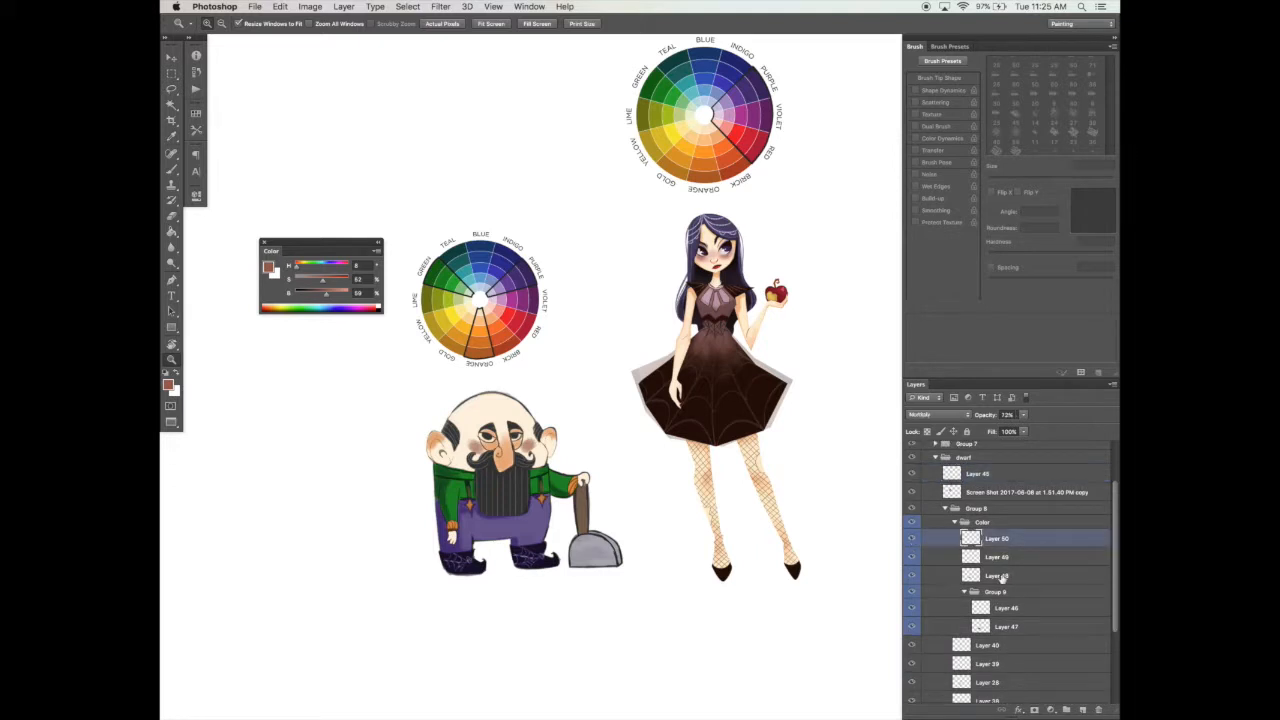
pyautogui.click(1003, 577)
pyautogui.click(1012, 608)
pyautogui.click(1082, 709)
pyautogui.press('b')
pyautogui.keyDown('alt'); pyautogui.click(731, 269); pyautogui.keyUp('alt')
pyautogui.moveTo(494, 479)
pyautogui.mouseDown()
pyautogui.moveTo(481, 491)
pyautogui.moveTo(507, 504)
pyautogui.mouseUp()
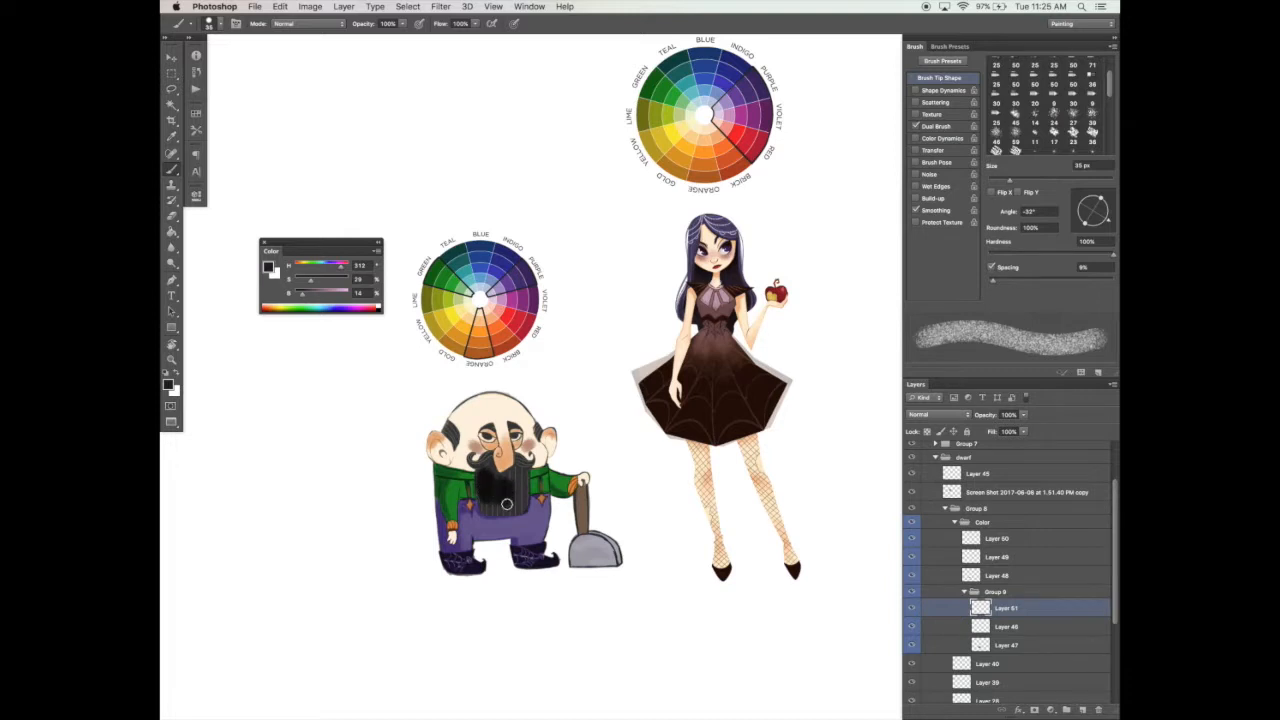
pyautogui.moveTo(1025, 414); pyautogui.dragTo(1012, 428)
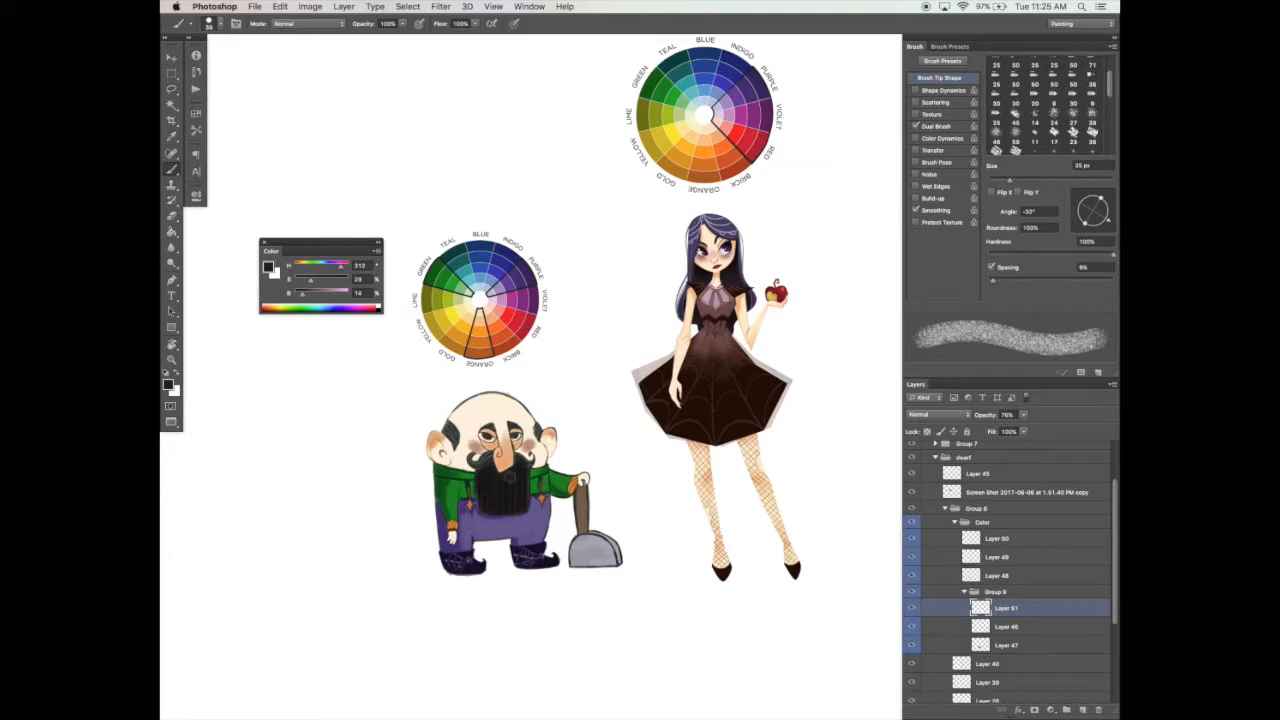
# Step: Add a layer above Layer 47 and paint light green highlights on the sleeves, with hue 138, saturation 45% and brightness 72%
pyautogui.scroll(-1, 466, 585)
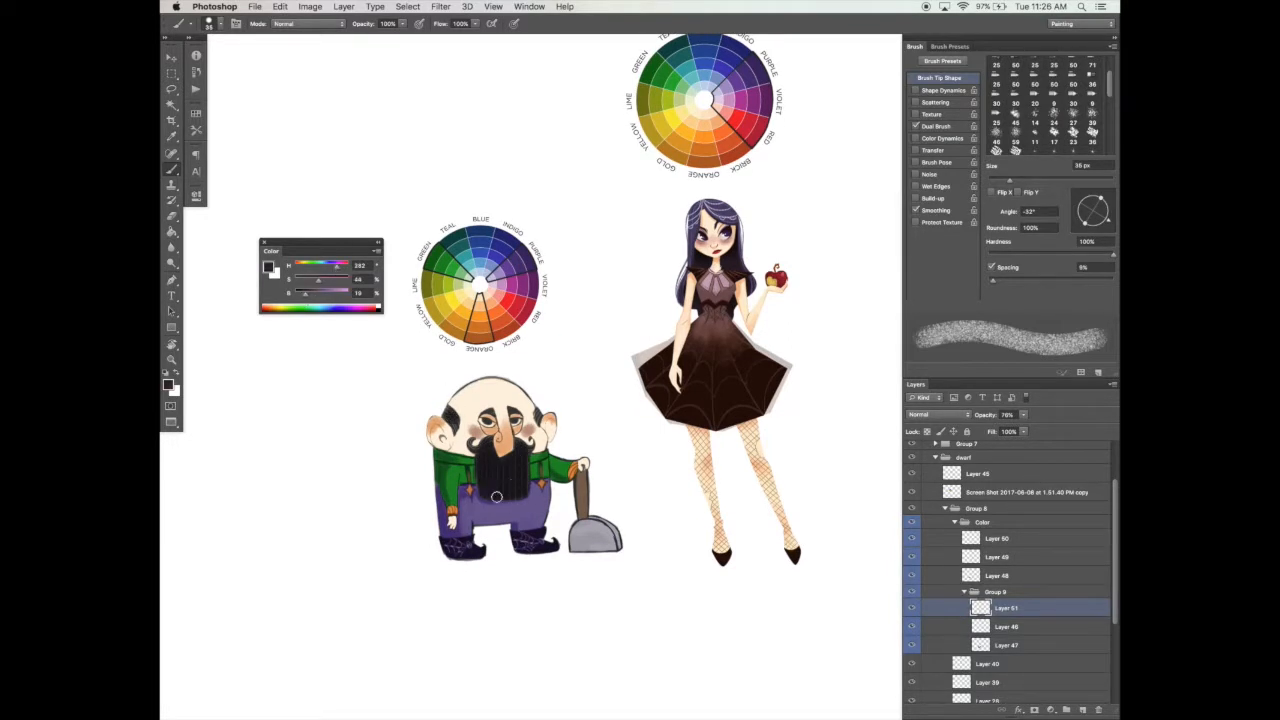
pyautogui.scroll(-2, 575, 440)
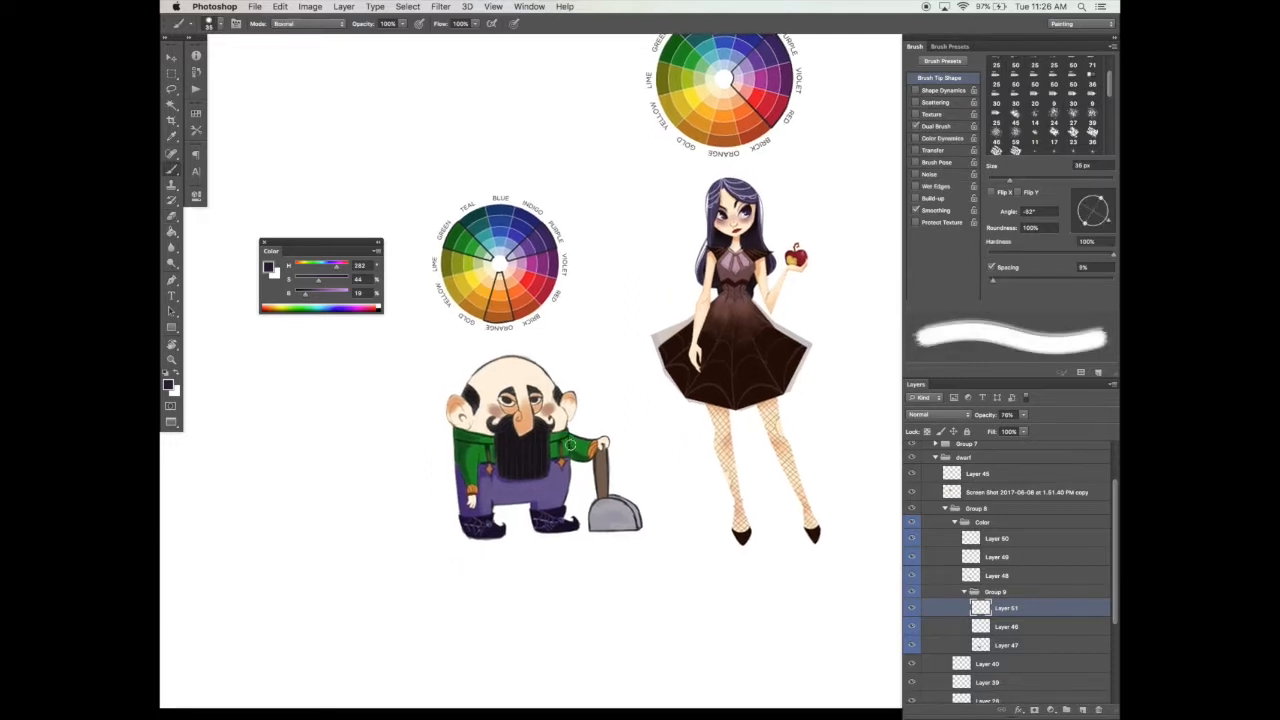
pyautogui.click(992, 541)
pyautogui.click(1000, 646)
pyautogui.click(1082, 709)
pyautogui.keyDown('alt'); pyautogui.click(473, 242); pyautogui.keyUp('alt')
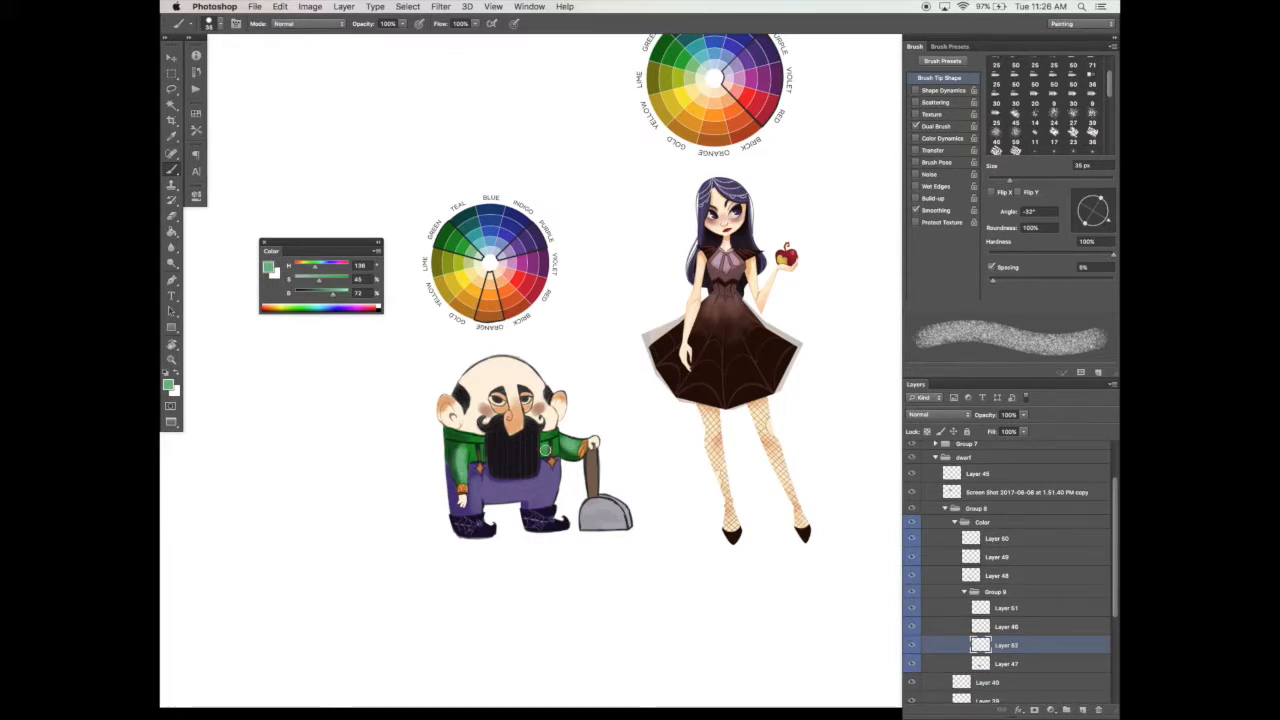
pyautogui.moveTo(620, 433); pyautogui.dragTo(705, 391)
pyautogui.keyDown('super'); pyautogui.click(638, 410); pyautogui.keyUp('super')
pyautogui.keyDown('super'); pyautogui.click(637, 416); pyautogui.keyUp('super')
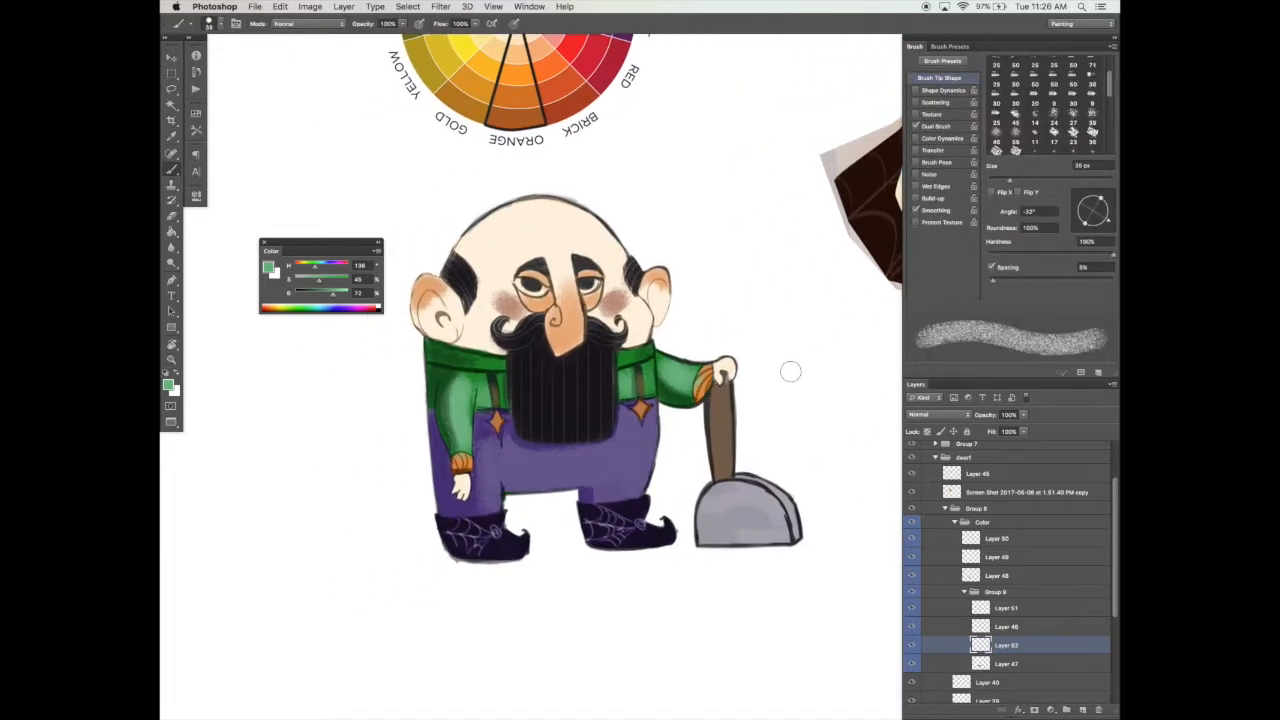
pyautogui.keyDown('alt'); pyautogui.keyDown('super'); pyautogui.click(759, 388); pyautogui.keyUp('super'); pyautogui.keyUp('alt')
pyautogui.keyDown('alt'); pyautogui.keyDown('super'); pyautogui.click(774, 387); pyautogui.keyUp('super'); pyautogui.keyUp('alt')
# Step: Add a Multiply layer above Layer 50, shade the shovel handle in a dark desaturated green, and lower the layer's opacity to 45%
pyautogui.click(1010, 539)
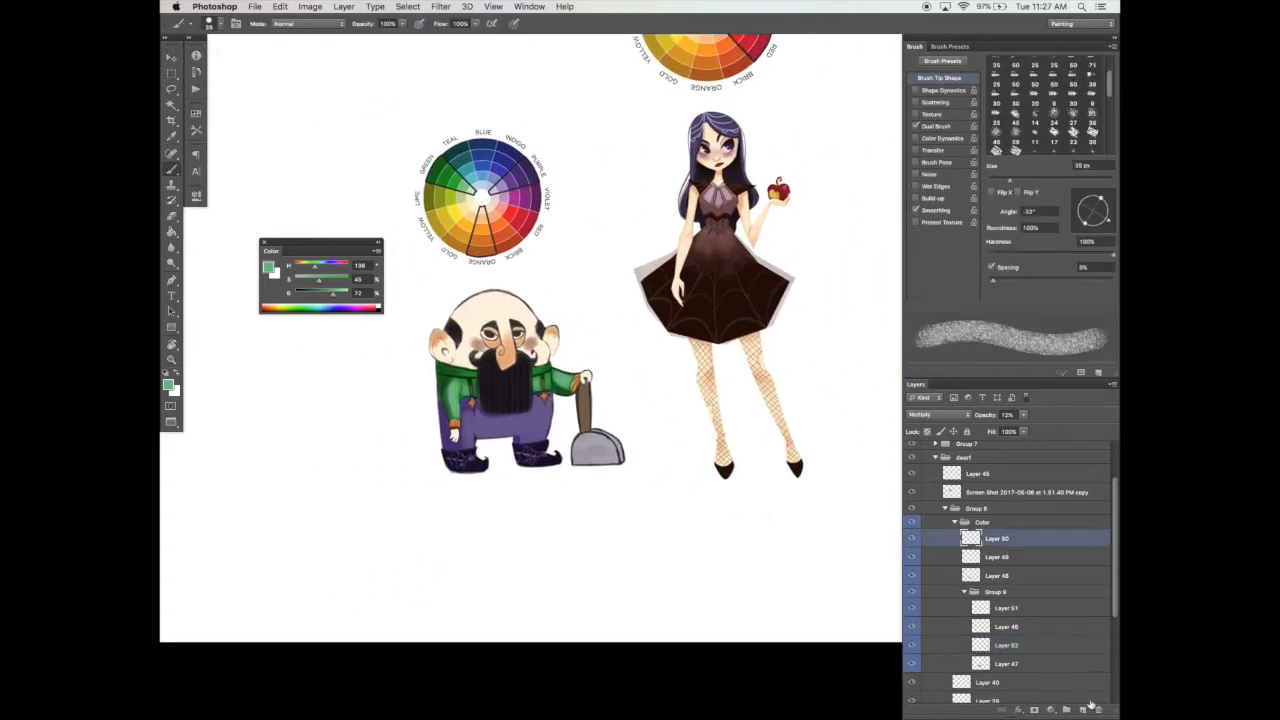
pyautogui.click(1083, 709)
pyautogui.keyDown('super'); pyautogui.click(622, 405); pyautogui.keyUp('super')
pyautogui.click(942, 415)
pyautogui.click(968, 446)
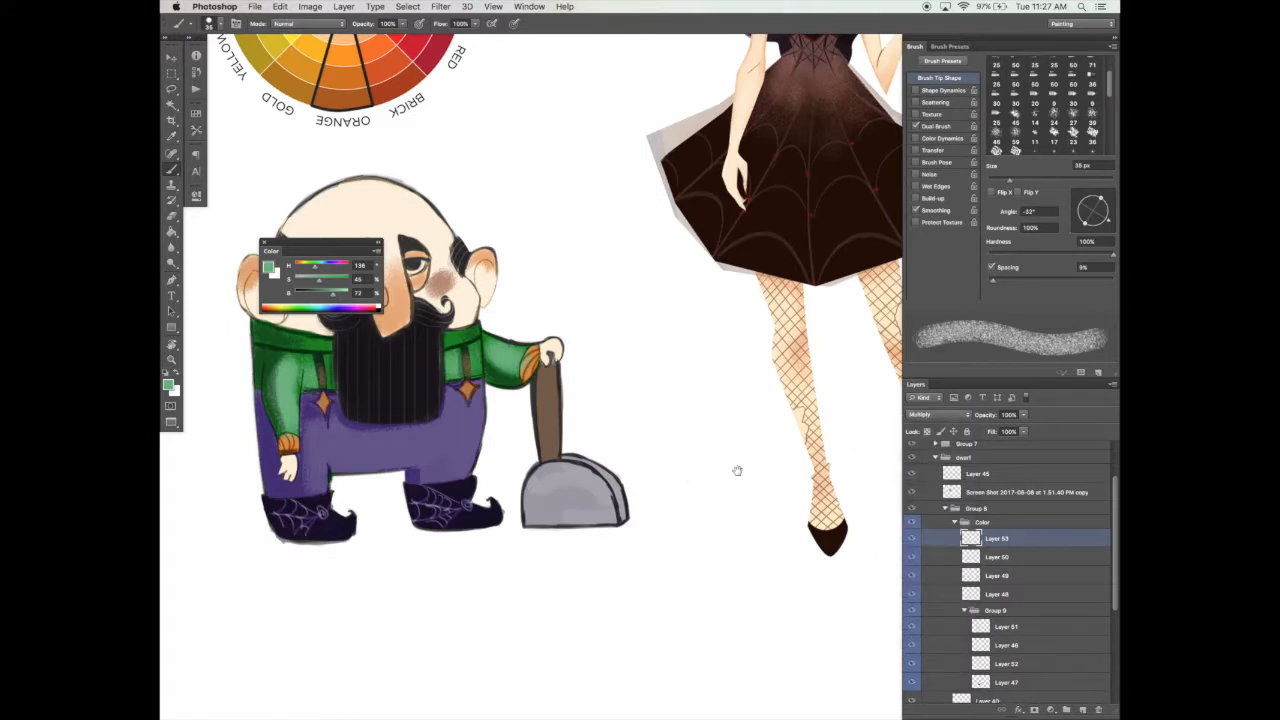
pyautogui.moveTo(765, 445); pyautogui.dragTo(827, 415)
pyautogui.click(300, 280)
pyautogui.click(303, 293)
pyautogui.press('[')
pyautogui.press('[')
pyautogui.press('[')
pyautogui.press('[')
pyautogui.moveTo(603, 344); pyautogui.dragTo(606, 424)
pyautogui.click(1023, 415)
pyautogui.click(998, 428)
# Step: Shade the grey shovel blade with the same dark color and a larger brush
pyautogui.press(']')
pyautogui.press(']')
pyautogui.press(']')
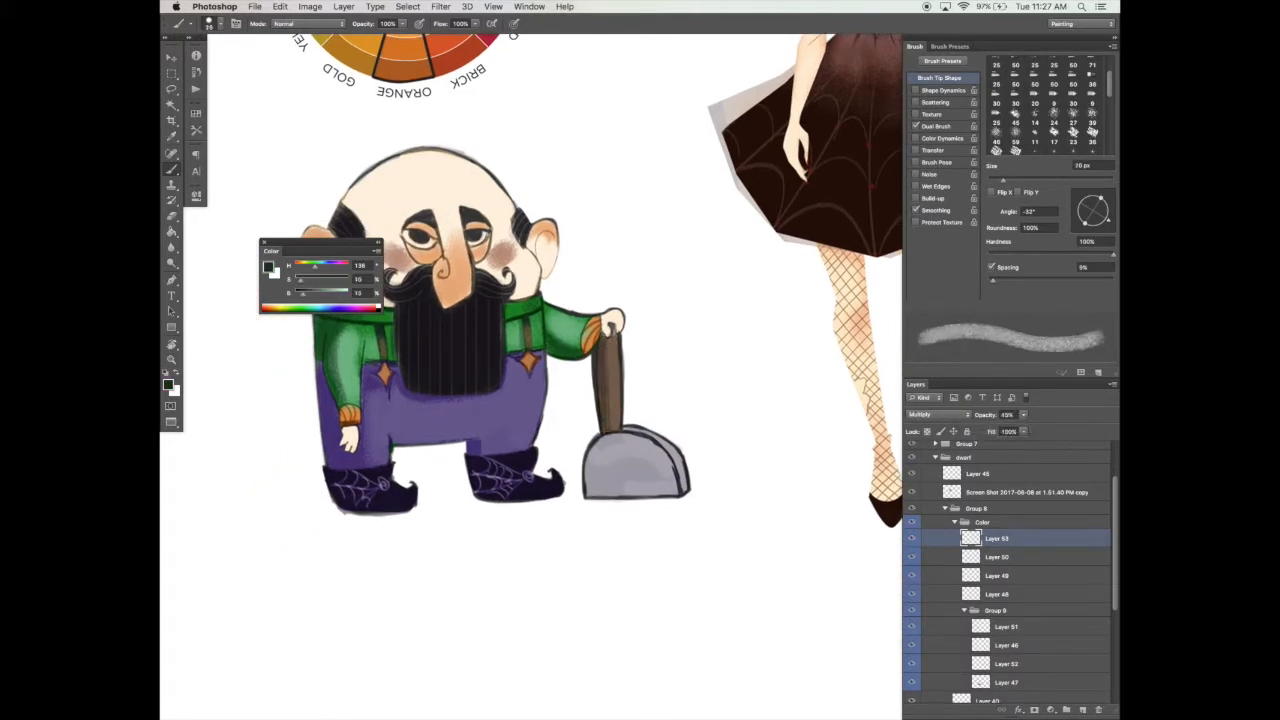
pyautogui.moveTo(600, 442)
pyautogui.mouseDown()
pyautogui.moveTo(598, 458)
pyautogui.moveTo(668, 490)
pyautogui.moveTo(660, 444)
pyautogui.moveTo(676, 484)
pyautogui.mouseUp()
pyautogui.press('e')
pyautogui.press('b')
# Step: Add an Overlay layer and highlight the rim of the shovel blade in white with a small brush
pyautogui.press('x')
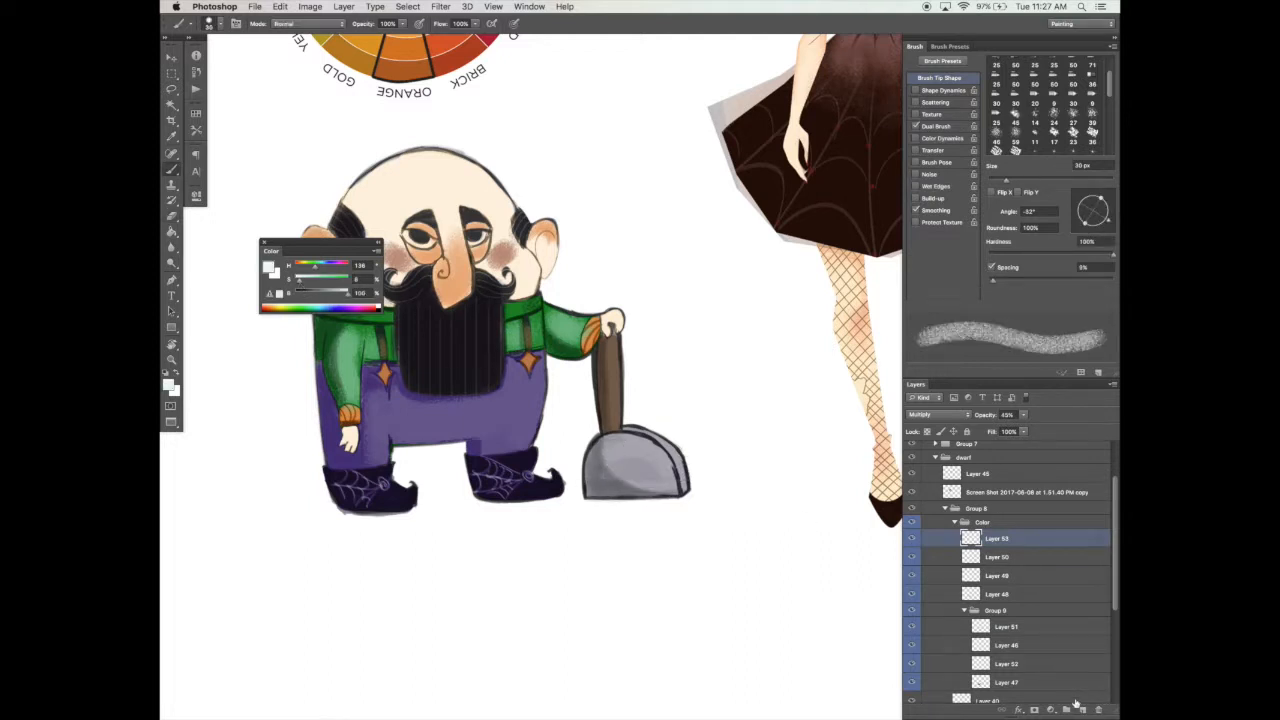
pyautogui.hotkey('ctrl', 'shift', 'alt', 'n')
pyautogui.press('[')
pyautogui.press('[')
pyautogui.press('[')
pyautogui.click(951, 416)
pyautogui.click(935, 531)
pyautogui.moveTo(634, 428); pyautogui.dragTo(680, 468)
# Step: Add a white highlight along the shovel handle and touch up the highlights with small dabs
pyautogui.press(']')
pyautogui.press('[')
pyautogui.moveTo(616, 345); pyautogui.dragTo(618, 422)
pyautogui.moveTo(757, 464)
pyautogui.mouseDown()
pyautogui.moveTo(793, 466)
pyautogui.moveTo(736, 408)
pyautogui.moveTo(576, 487)
pyautogui.mouseUp()
pyautogui.keyDown('alt'); pyautogui.click(774, 477); pyautogui.keyUp('alt')
pyautogui.keyDown('alt'); pyautogui.click(774, 477); pyautogui.keyUp('alt')
pyautogui.keyDown('super'); pyautogui.click(646, 423); pyautogui.keyUp('super')
pyautogui.keyDown('alt'); pyautogui.click(577, 486); pyautogui.keyUp('alt')
pyautogui.keyDown('alt'); pyautogui.click(586, 478); pyautogui.keyUp('alt')
pyautogui.click(595, 459)
pyautogui.click(594, 456)
pyautogui.click(599, 451)
pyautogui.press('b')
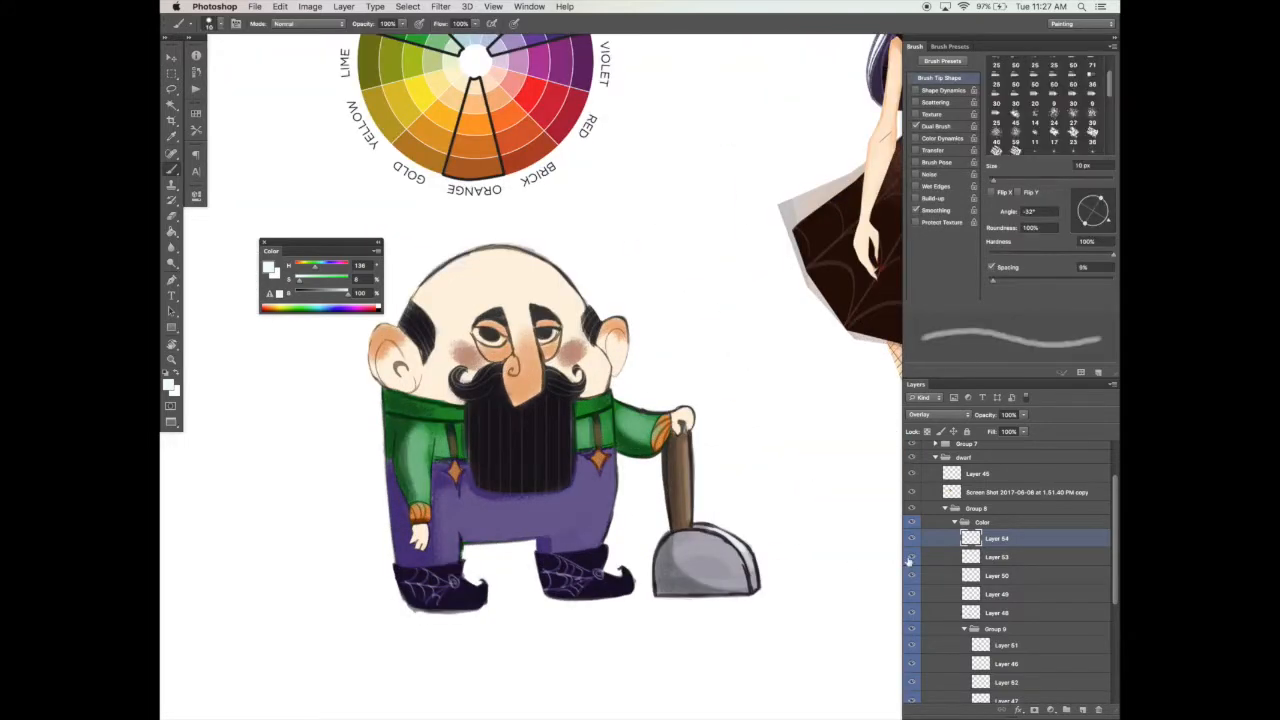
# Step: Set Layer 49's saturation to -20 and lightness to +15 with Hue/Saturation, and save the file
pyautogui.click(958, 594)
pyautogui.press('super+u')
pyautogui.moveTo(599, 190); pyautogui.dragTo(608, 224)
pyautogui.click(736, 97)
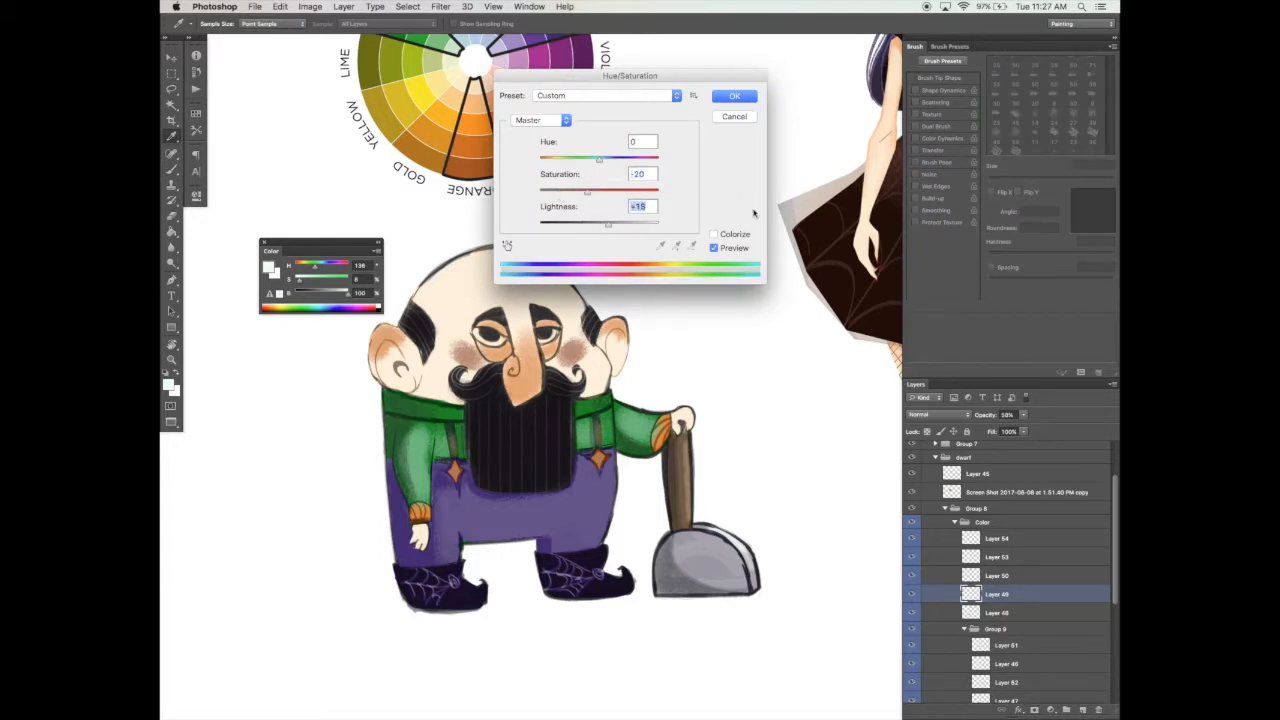
pyautogui.press('super+s')
# Step: Add a layer at the top of the Color group, sample the collar's green, and adjust the Dual Brush texture
pyautogui.click(1083, 709)
pyautogui.moveTo(972, 590); pyautogui.dragTo(950, 527)
pyautogui.moveTo(500, 402); pyautogui.dragTo(568, 362)
pyautogui.keyDown('alt'); pyautogui.click(515, 365); pyautogui.keyUp('alt')
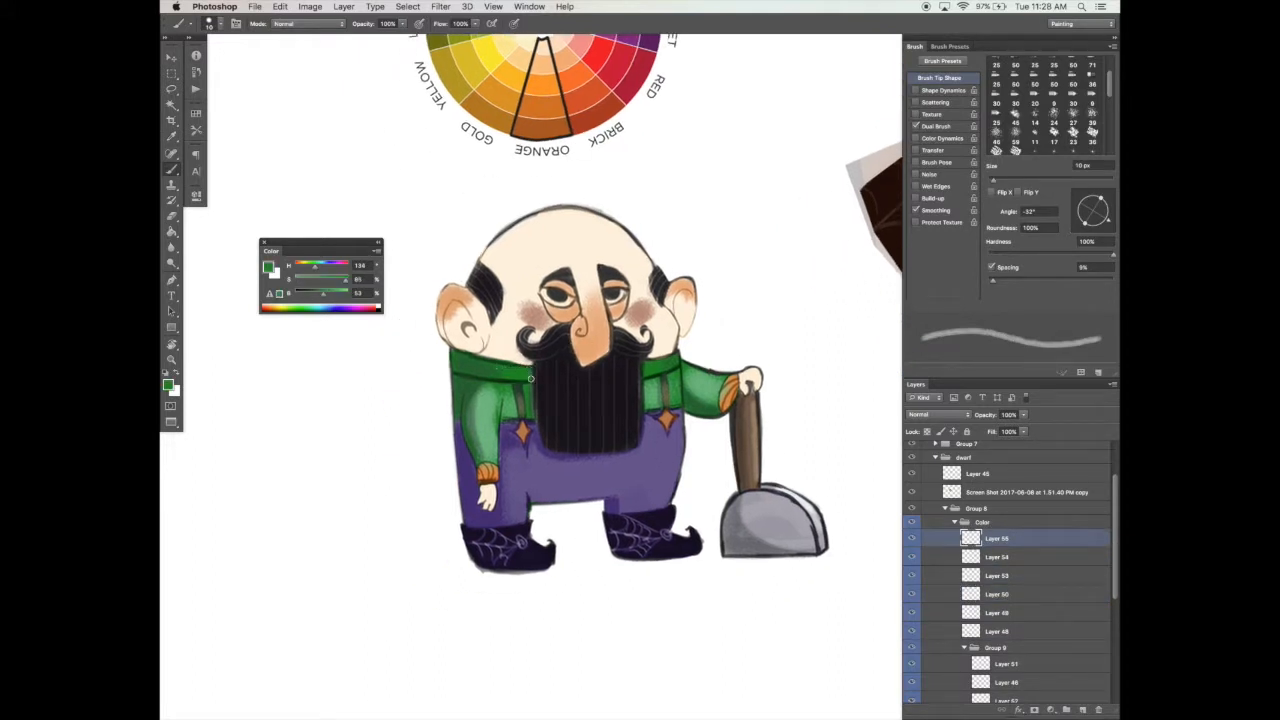
pyautogui.click(937, 126)
pyautogui.moveTo(1007, 229); pyautogui.dragTo(1029, 231)
pyautogui.click(940, 78)
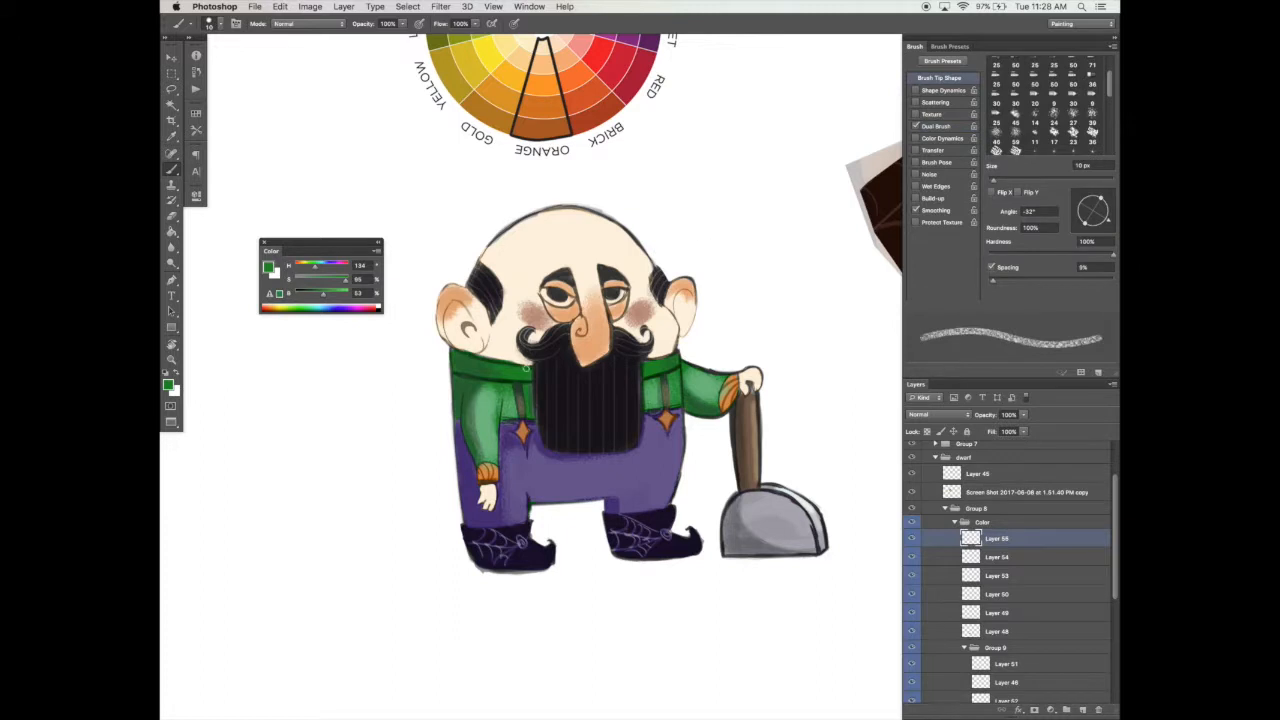
# Step: Texture the collar on both sides of the beard with darker and lighter greens, using 10 and 15 px brush sizes
pyautogui.keyDown('alt'); pyautogui.click(484, 365); pyautogui.keyUp('alt')
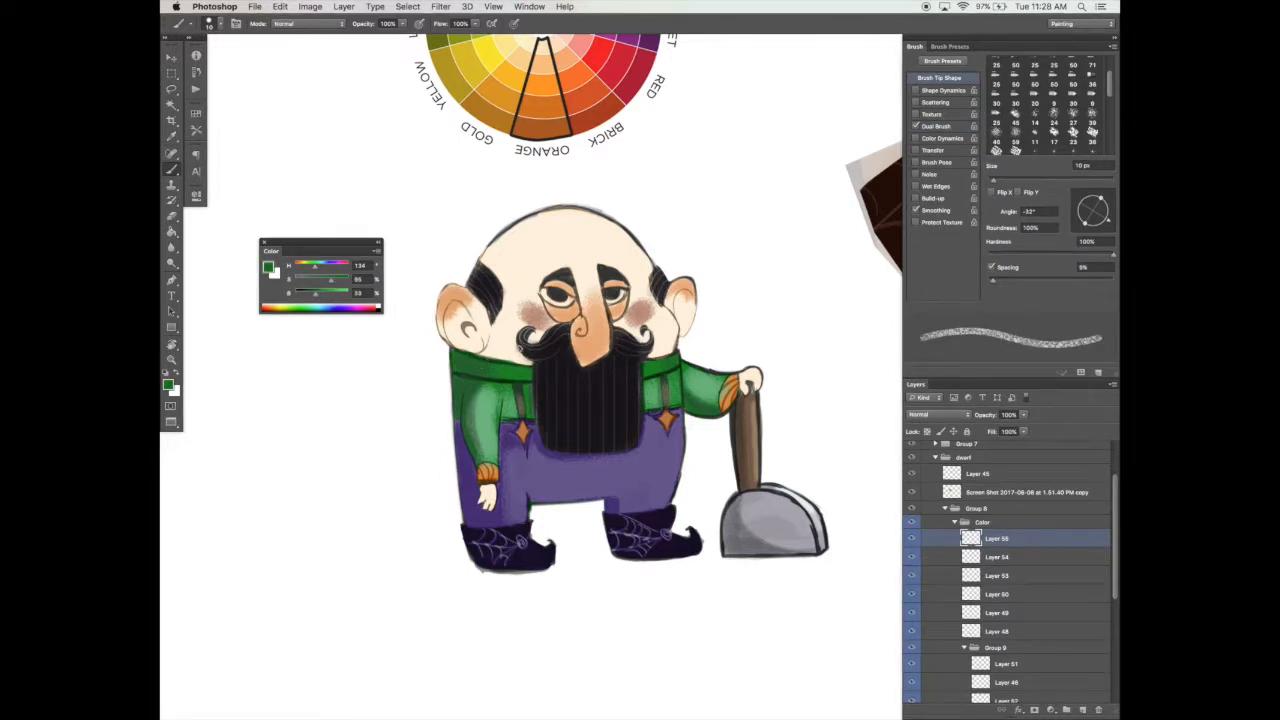
pyautogui.press(']')
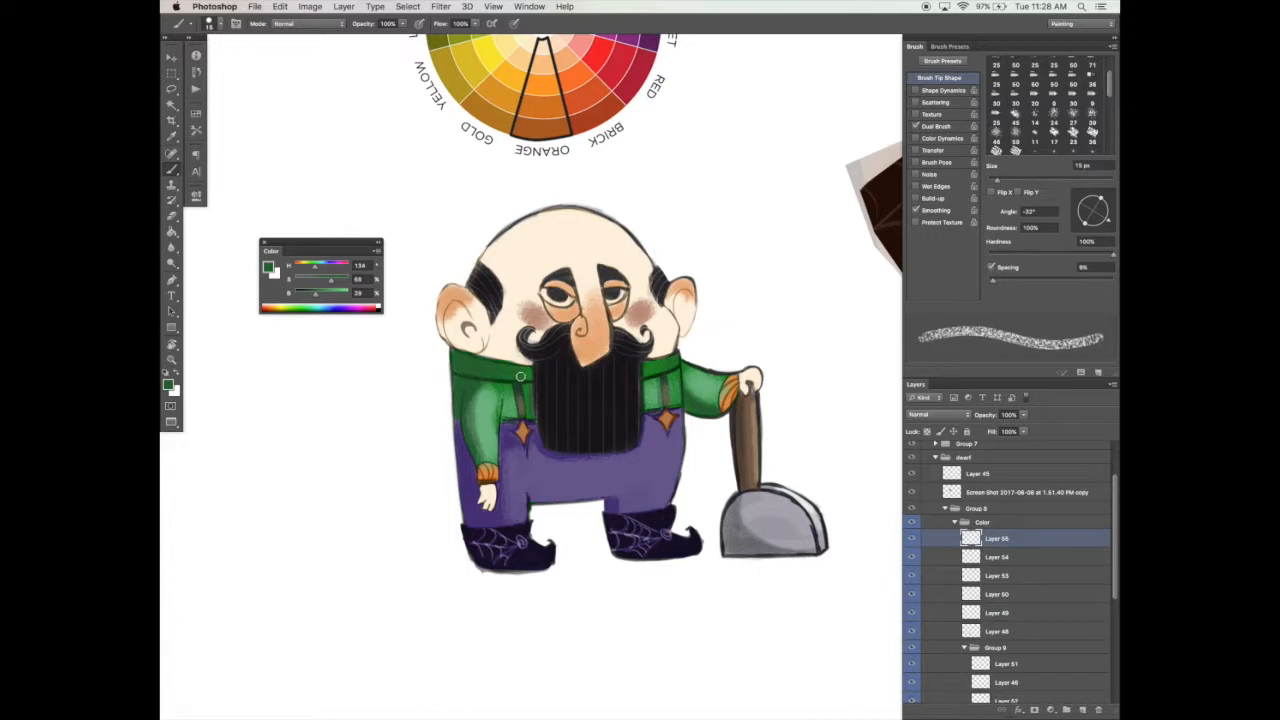
pyautogui.keyDown('alt'); pyautogui.click(535, 366); pyautogui.keyUp('alt')
pyautogui.keyDown('alt'); pyautogui.click(650, 366); pyautogui.keyUp('alt')
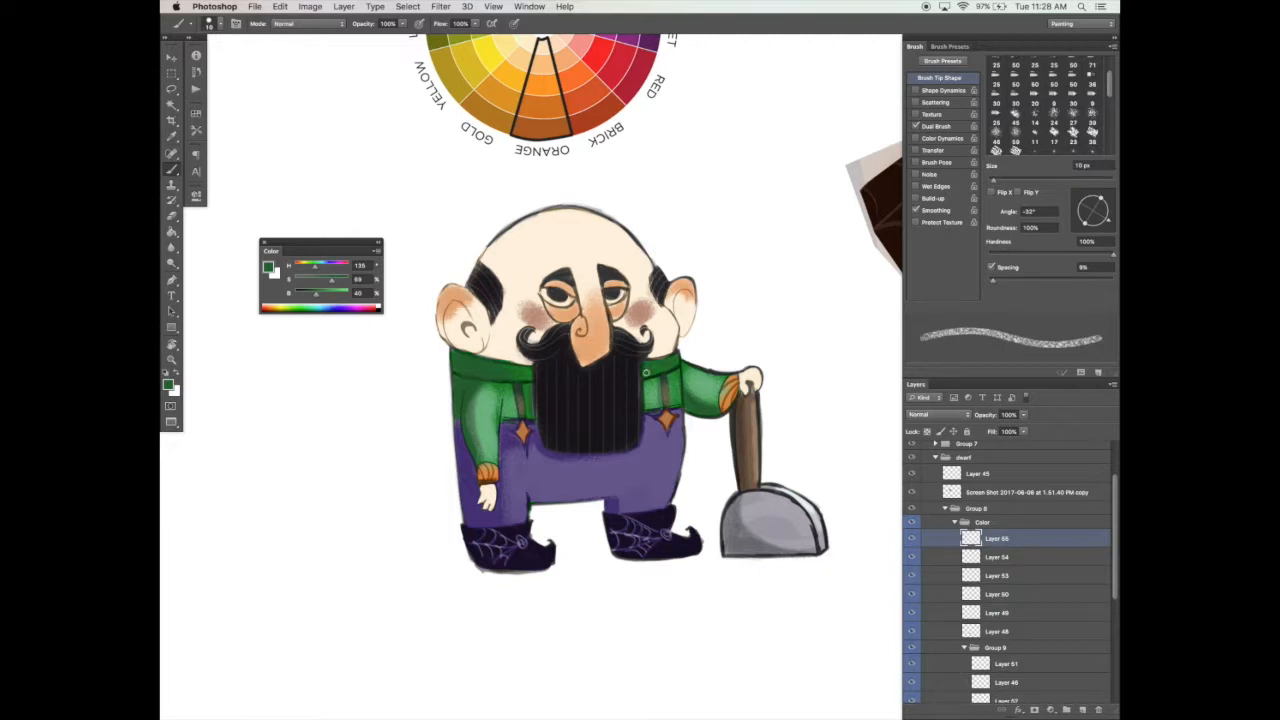
pyautogui.keyDown('alt'); pyautogui.click(529, 381); pyautogui.keyUp('alt')
pyautogui.click(324, 281)
pyautogui.press(']')
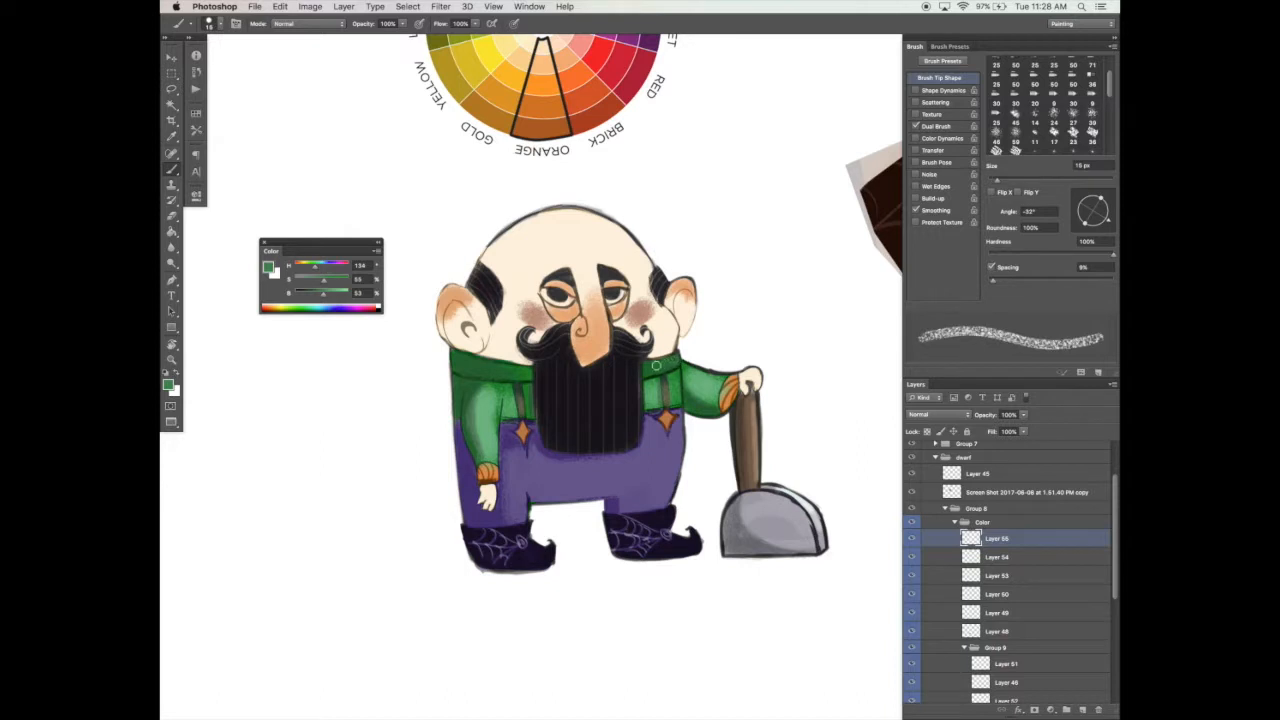
pyautogui.keyDown('alt'); pyautogui.click(516, 372); pyautogui.keyUp('alt')
# Step: Lower the brush's opacity, set its flow to 83%, and undo the test stroke
pyautogui.click(403, 23)
pyautogui.moveTo(403, 38); pyautogui.dragTo(385, 39)
pyautogui.click(475, 23)
pyautogui.press('super+z')
pyautogui.click(475, 23)
pyautogui.moveTo(480, 38); pyautogui.dragTo(456, 39)
pyautogui.moveTo(454, 412); pyautogui.dragTo(182, 289)
pyautogui.press('super+z')
# Step: Paint soft dark green shading along the hanging sleeve, enlarging the brush for the second pass
pyautogui.press('super+space')
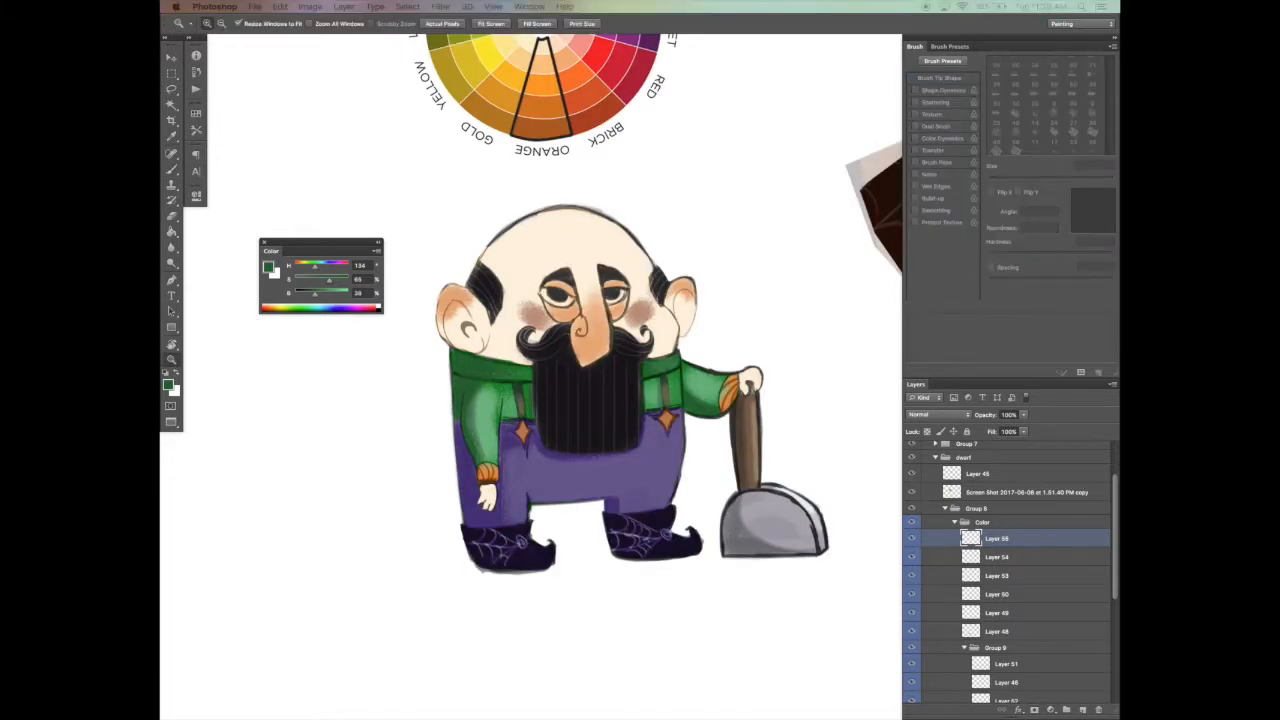
pyautogui.moveTo(631, 448); pyautogui.dragTo(627, 445)
pyautogui.moveTo(477, 382); pyautogui.dragTo(467, 446)
pyautogui.click(955, 127)
pyautogui.click(940, 78)
pyautogui.keyDown('alt'); pyautogui.click(478, 404); pyautogui.keyUp('alt')
pyautogui.press(']')
pyautogui.moveTo(473, 388); pyautogui.dragTo(472, 446)
# Step: Touch up the shirt between the collar and the suspender beside the hanging arm with dark green, using a smaller brush and Shape Dynamics
pyautogui.keyDown('alt'); pyautogui.click(498, 382); pyautogui.keyUp('alt')
pyautogui.press('[')
pyautogui.moveTo(497, 384)
pyautogui.mouseDown()
pyautogui.moveTo(482, 396)
pyautogui.moveTo(499, 414)
pyautogui.moveTo(522, 386)
pyautogui.mouseUp()
pyautogui.press('[')
pyautogui.keyDown('alt'); pyautogui.click(522, 386); pyautogui.keyUp('alt')
pyautogui.keyDown('alt'); pyautogui.click(491, 380); pyautogui.keyUp('alt')
pyautogui.keyDown('alt'); pyautogui.click(497, 380); pyautogui.keyUp('alt')
pyautogui.click(943, 91)
pyautogui.moveTo(510, 386); pyautogui.dragTo(513, 414)
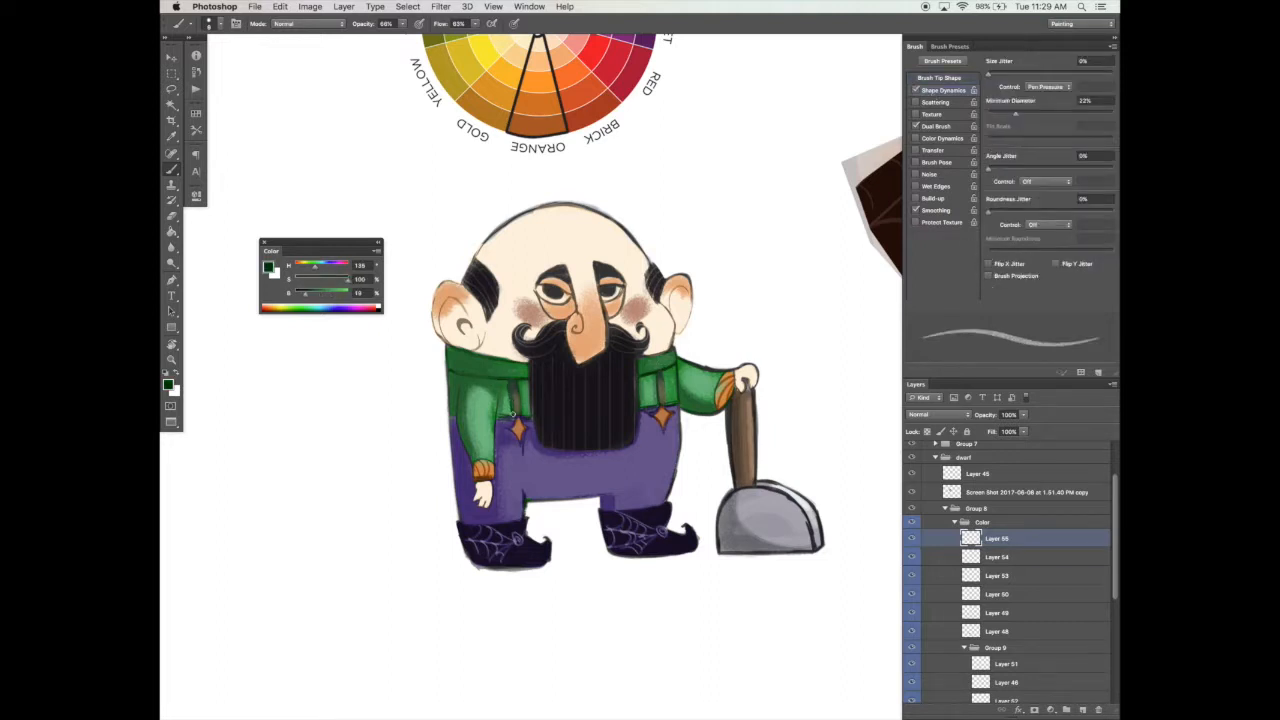
# Step: Turn off Shape Dynamics and shade the raised sleeve between the shirt and the orange cuff with textured green, varying the brush size
pyautogui.click(915, 90)
pyautogui.keyDown('alt'); pyautogui.click(688, 382); pyautogui.keyUp('alt')
pyautogui.press(']')
pyautogui.press('[')
pyautogui.keyDown('alt'); pyautogui.click(680, 367); pyautogui.keyUp('alt')
pyautogui.keyDown('alt'); pyautogui.click(684, 399); pyautogui.keyUp('alt')
pyautogui.press(']')
pyautogui.moveTo(690, 402)
pyautogui.mouseDown()
pyautogui.moveTo(715, 386)
pyautogui.moveTo(686, 394)
pyautogui.mouseUp()
pyautogui.keyDown('alt'); pyautogui.click(706, 385); pyautogui.keyUp('alt')
pyautogui.keyDown('alt'); pyautogui.click(685, 401); pyautogui.keyUp('alt')
pyautogui.press('[')
pyautogui.press('[')
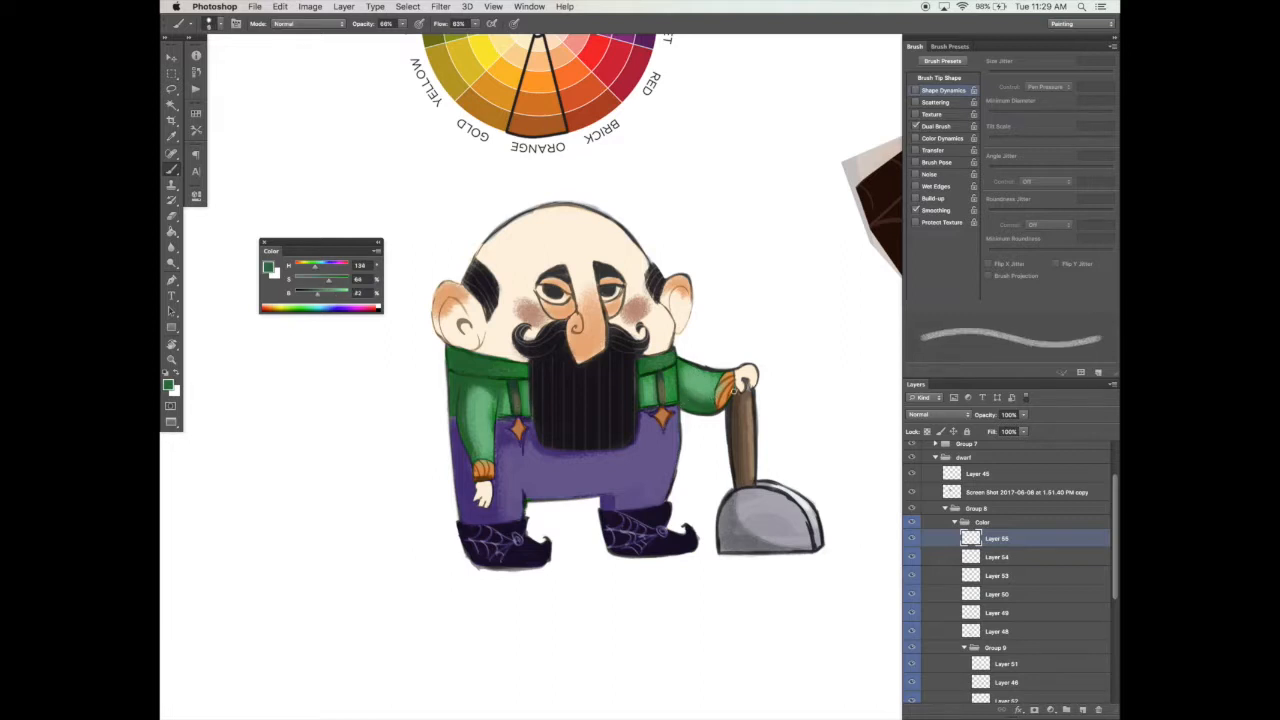
pyautogui.press(']')
pyautogui.press(']')
pyautogui.moveTo(702, 388); pyautogui.dragTo(687, 396)
pyautogui.keyDown('alt'); pyautogui.click(695, 370); pyautogui.keyUp('alt')
# Step: Shade the diamond ornaments at the ends of both suspenders with dark brown using a smaller brush
pyautogui.keyDown('alt'); pyautogui.click(578, 461); pyautogui.keyUp('alt')
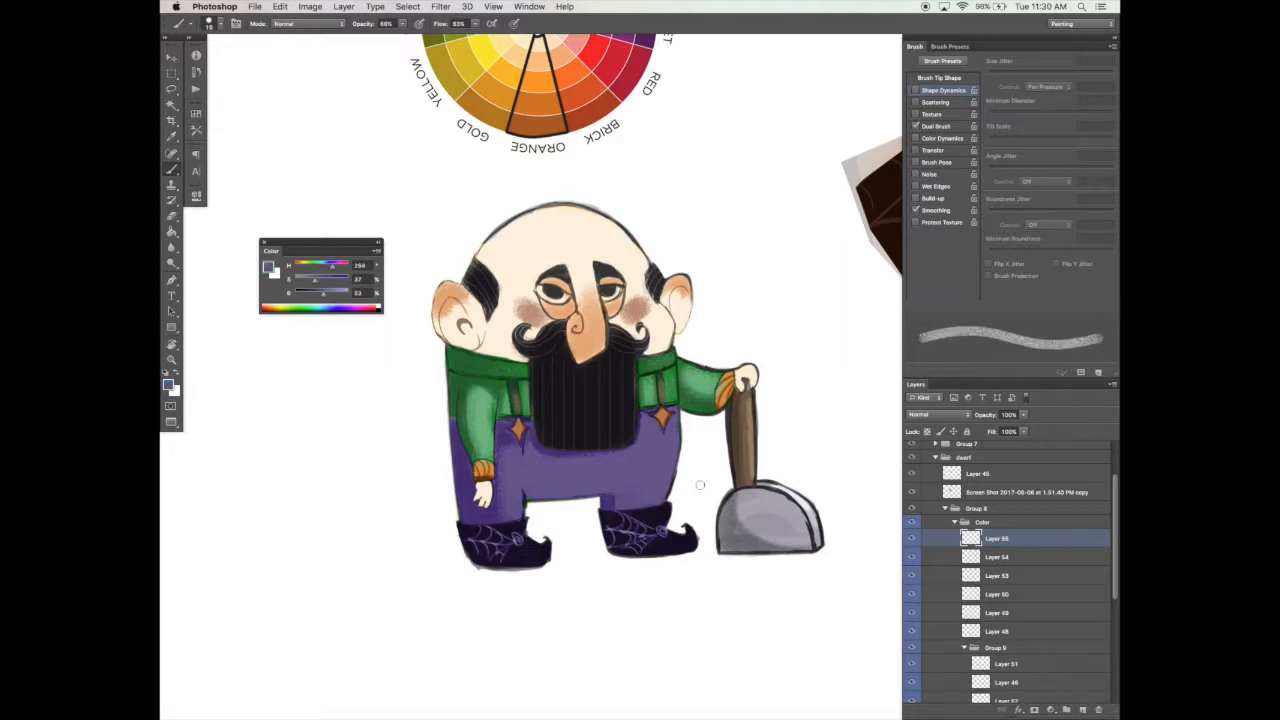
pyautogui.keyDown('alt'); pyautogui.click(530, 546); pyautogui.keyUp('alt')
pyautogui.keyDown('alt'); pyautogui.click(658, 410); pyautogui.keyUp('alt')
pyautogui.press('[')
pyautogui.moveTo(658, 410); pyautogui.dragTo(658, 421)
pyautogui.moveTo(516, 422); pyautogui.dragTo(508, 428)
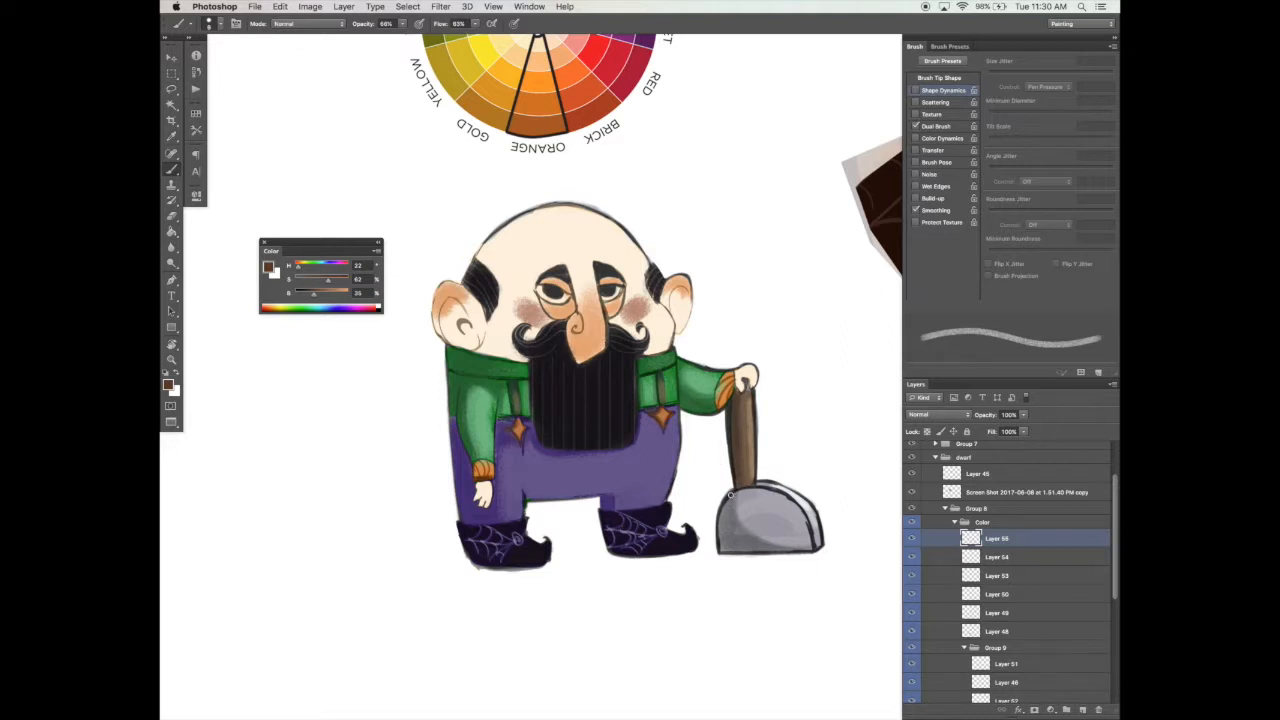
# Step: Retouch the inner edge of the hanging sleeve and the suspender beside it, reducing the brush size between strokes
pyautogui.press(']')
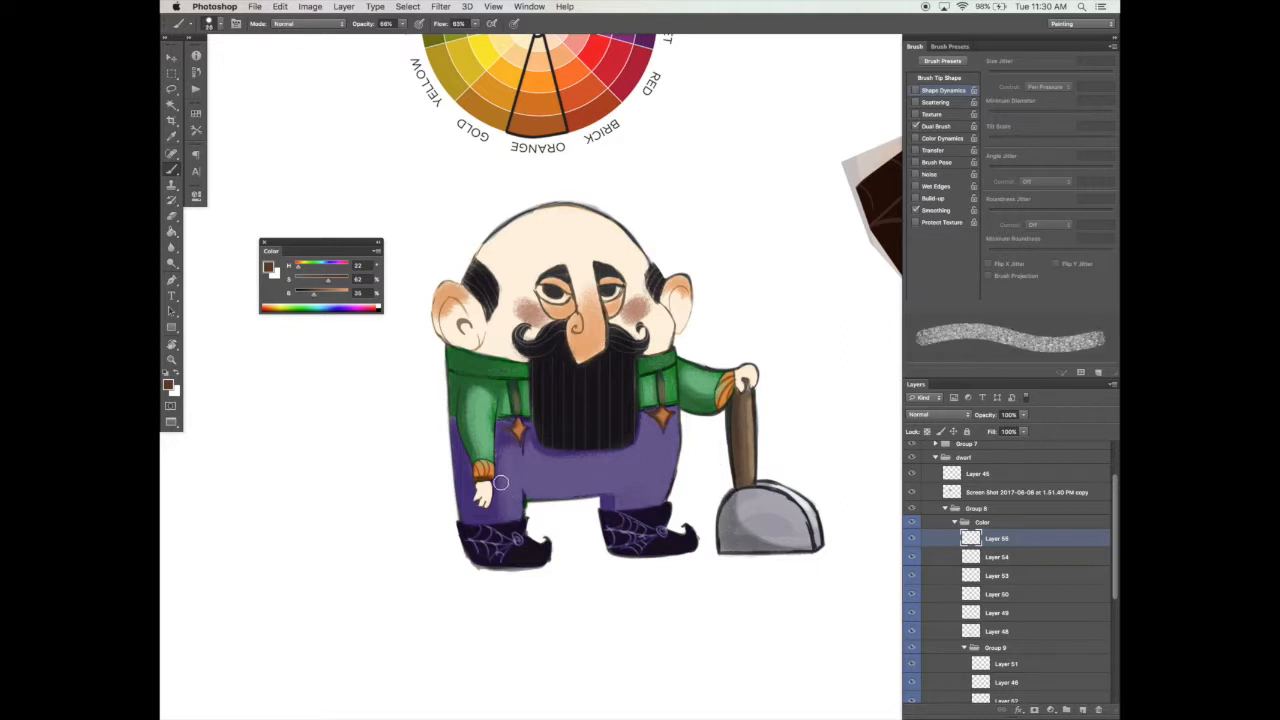
pyautogui.keyDown('alt'); pyautogui.click(514, 471); pyautogui.keyUp('alt')
pyautogui.press('[')
pyautogui.keyDown('alt'); pyautogui.click(490, 402); pyautogui.keyUp('alt')
pyautogui.moveTo(492, 403); pyautogui.dragTo(493, 435)
pyautogui.press('[')
pyautogui.keyDown('alt'); pyautogui.click(515, 391); pyautogui.keyUp('alt')
# Step: Sample the trousers' purple, clean up around the diamond ornaments, and retouch the trousers below the beard with Shape Dynamics off
pyautogui.keyDown('alt'); pyautogui.click(522, 450); pyautogui.keyUp('alt')
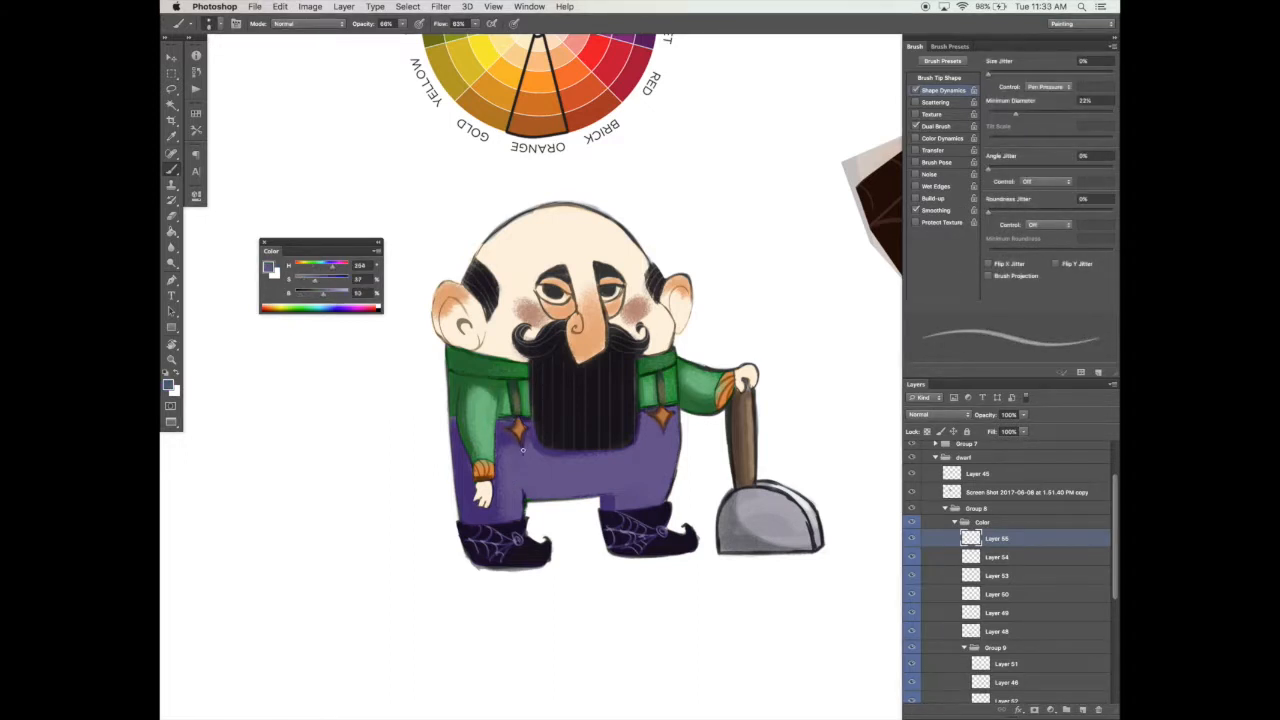
pyautogui.keyDown('alt'); pyautogui.click(667, 382); pyautogui.keyUp('alt')
pyautogui.keyDown('alt'); pyautogui.click(645, 424); pyautogui.keyUp('alt')
pyautogui.moveTo(645, 423); pyautogui.dragTo(649, 395)
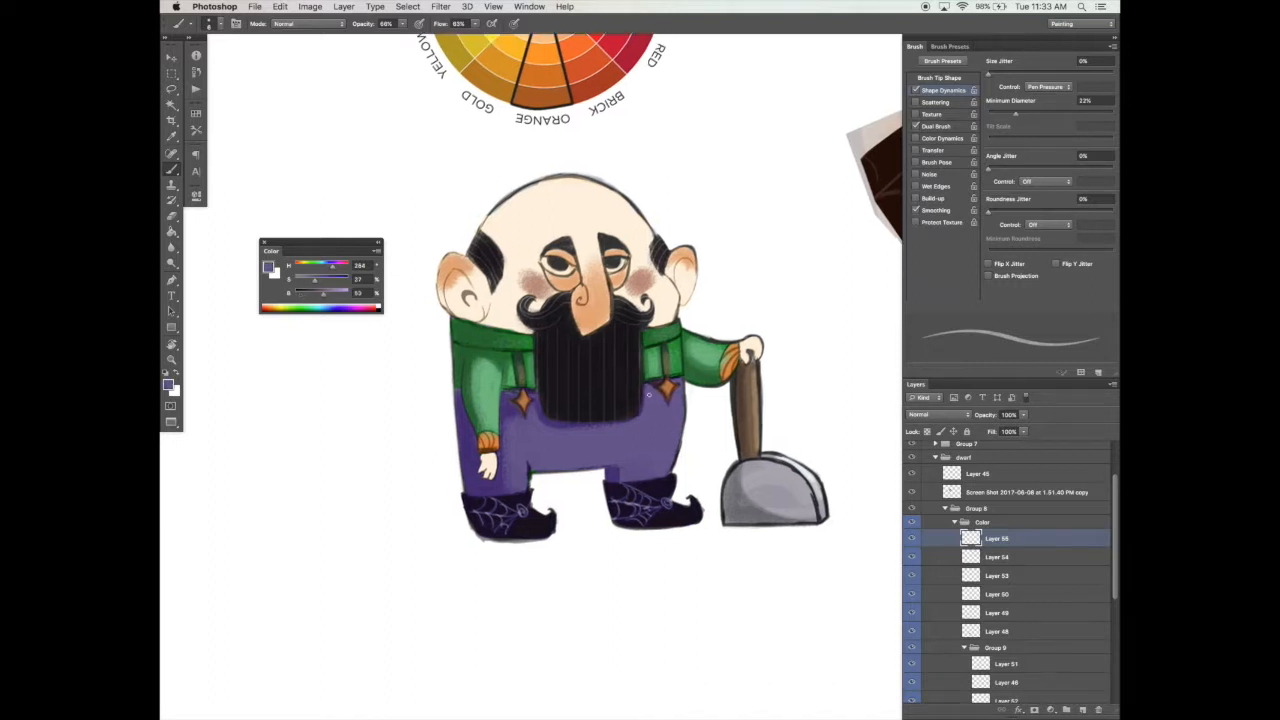
pyautogui.click(913, 91)
pyautogui.click(940, 77)
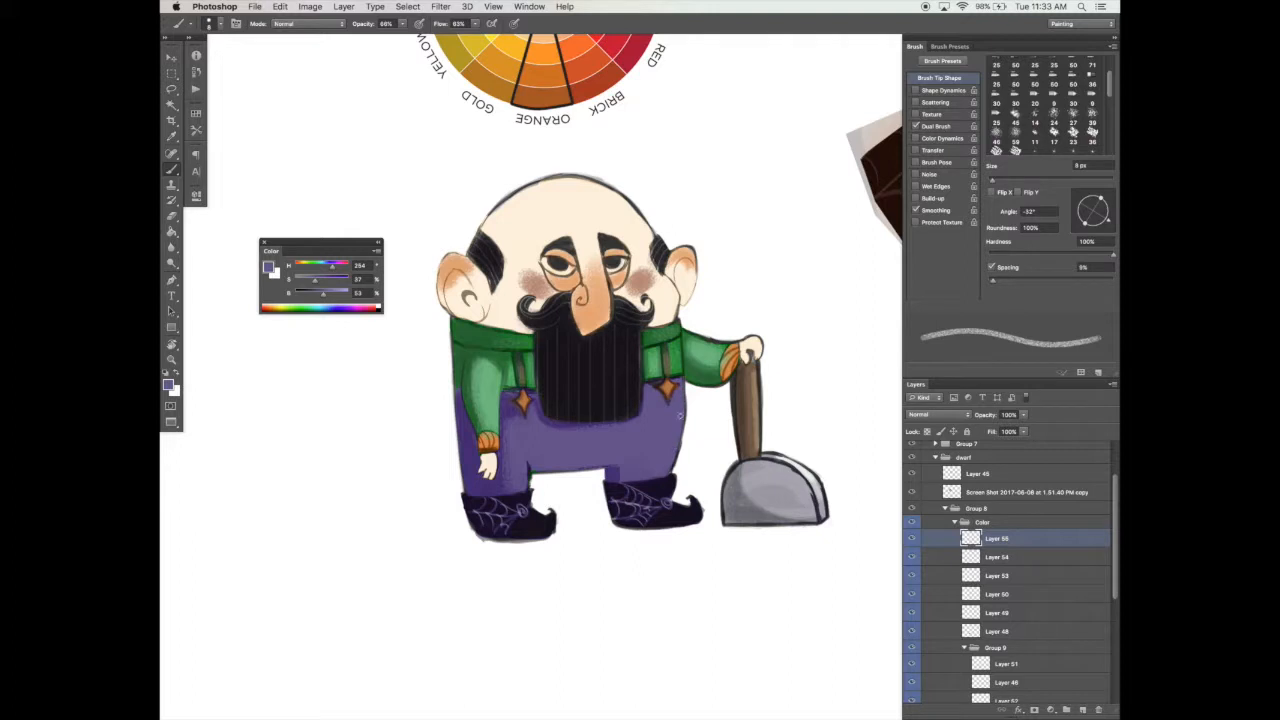
pyautogui.keyDown('alt'); pyautogui.click(638, 398); pyautogui.keyUp('alt')
pyautogui.press(']')
pyautogui.keyDown('alt'); pyautogui.click(599, 446); pyautogui.keyUp('alt')
# Step: Sample white and clean up the outer edges of the trousers and shirt on both sides of the body
pyautogui.keyDown('alt'); pyautogui.click(689, 388); pyautogui.keyUp('alt')
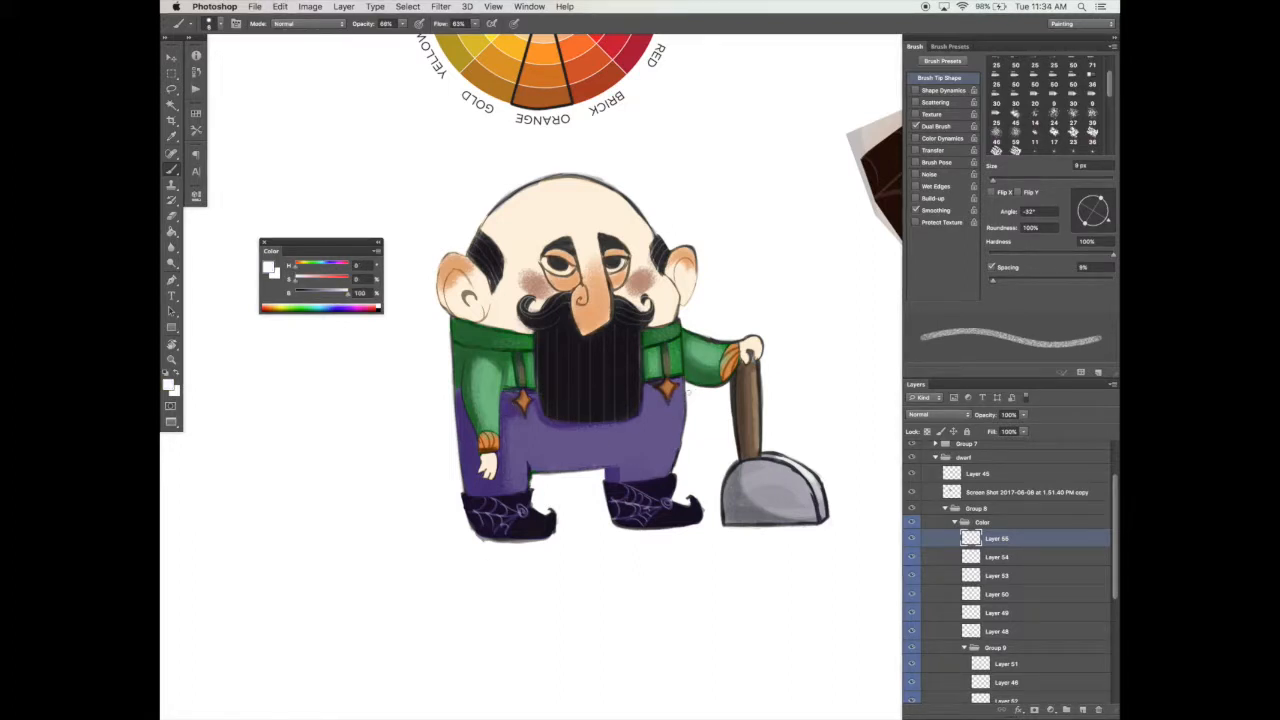
pyautogui.moveTo(688, 400); pyautogui.dragTo(675, 474)
pyautogui.moveTo(685, 430); pyautogui.dragTo(677, 463)
pyautogui.moveTo(451, 318); pyautogui.dragTo(460, 490)
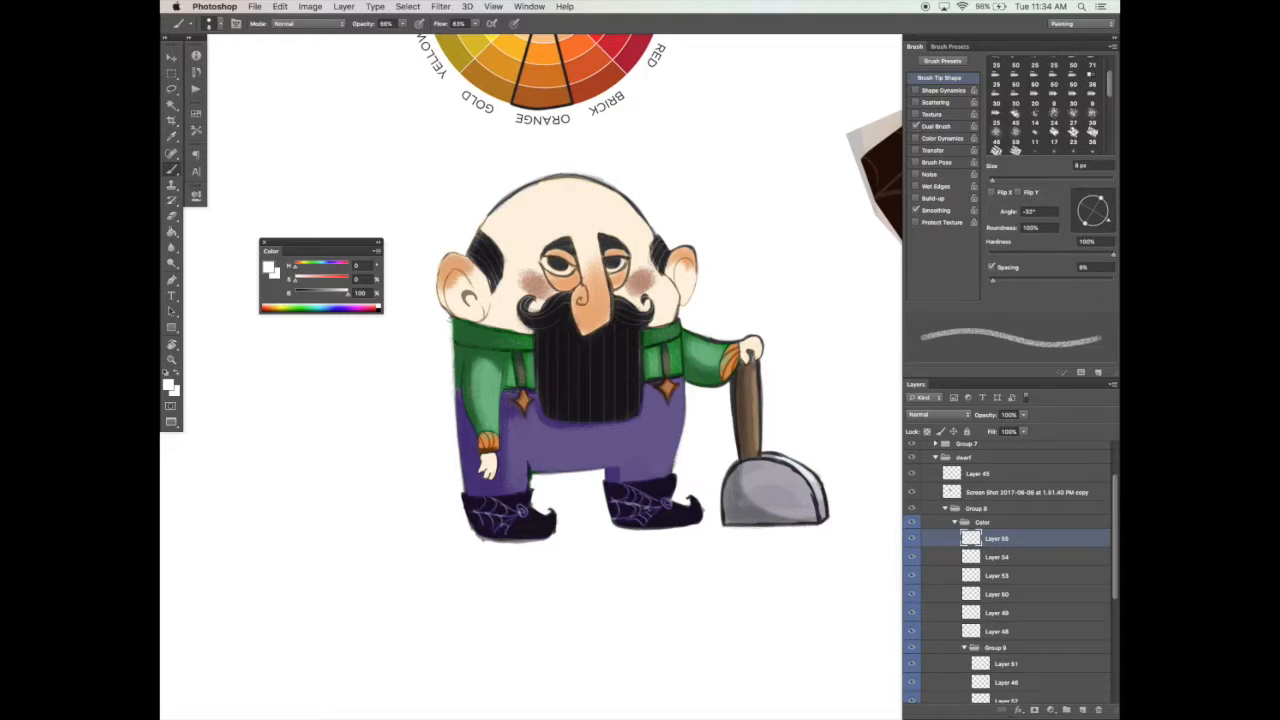
pyautogui.moveTo(450, 340); pyautogui.dragTo(455, 430)
# Step: Clean up the trouser edge between the legs and the outlines of both boots with sampled purple and white
pyautogui.scroll(-2, 648, 518)
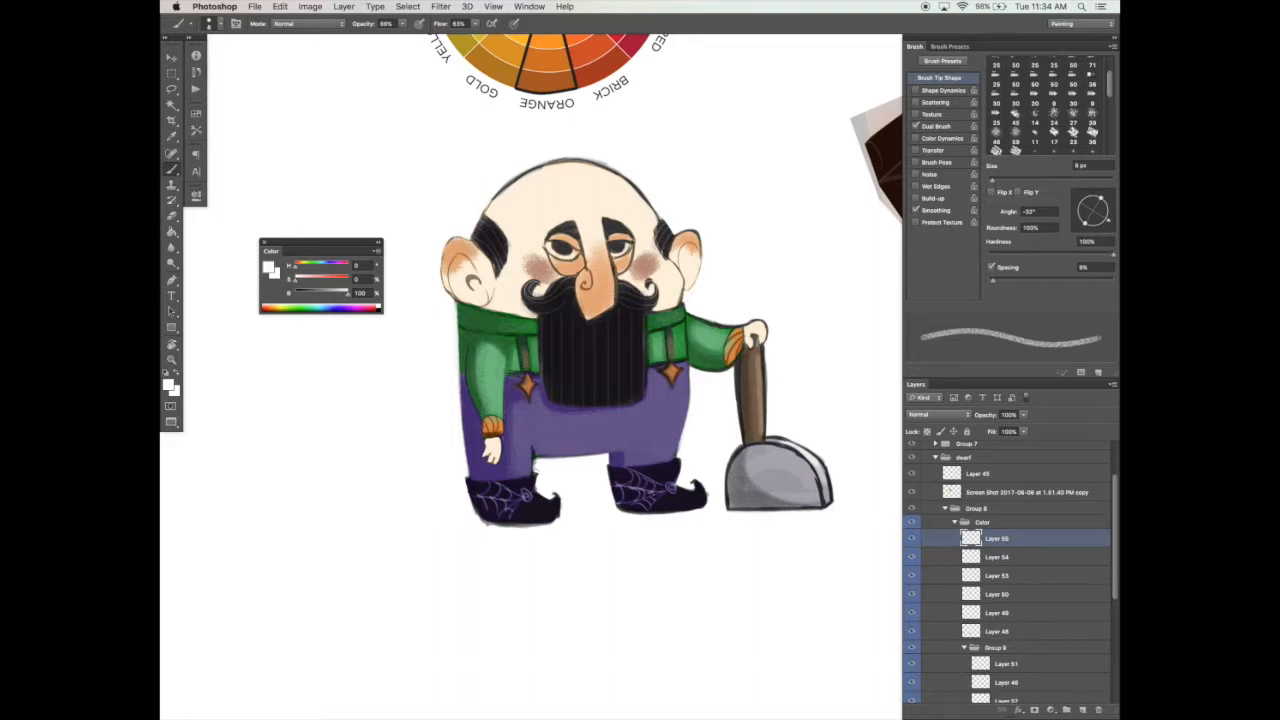
pyautogui.moveTo(594, 457); pyautogui.dragTo(561, 456)
pyautogui.keyDown('alt'); pyautogui.click(534, 451); pyautogui.keyUp('alt')
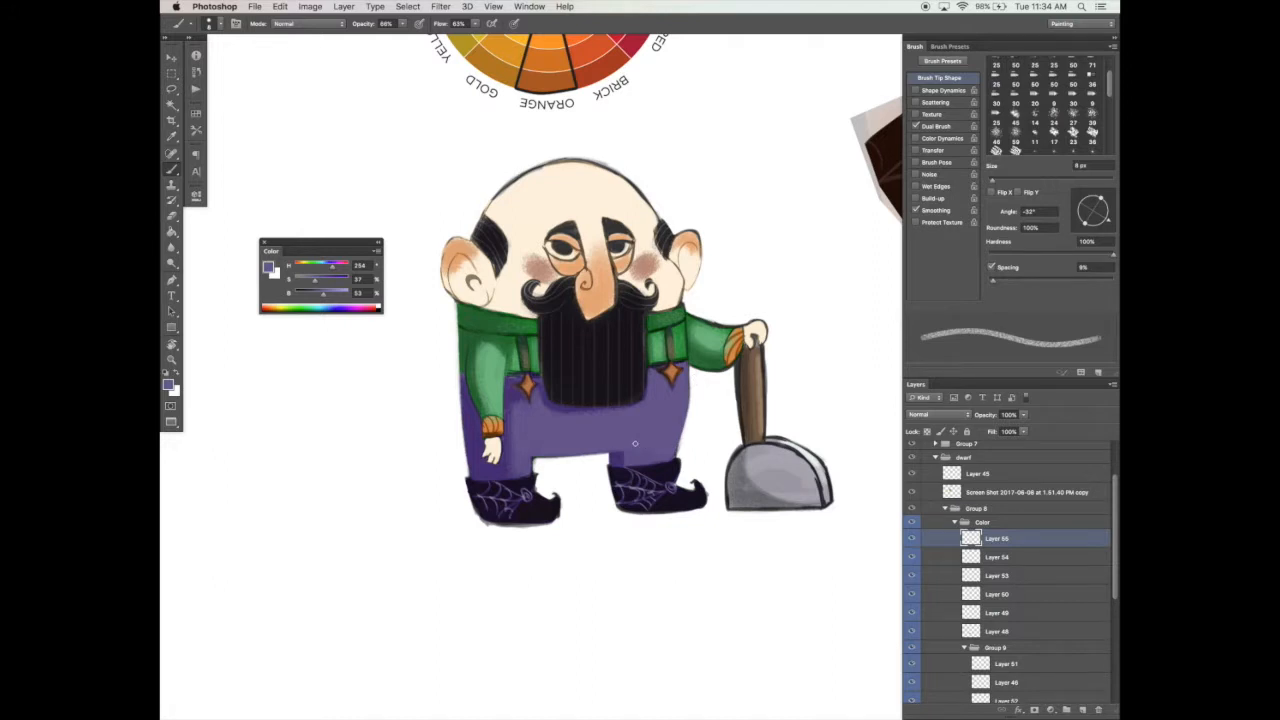
pyautogui.keyDown('alt'); pyautogui.click(536, 461); pyautogui.keyUp('alt')
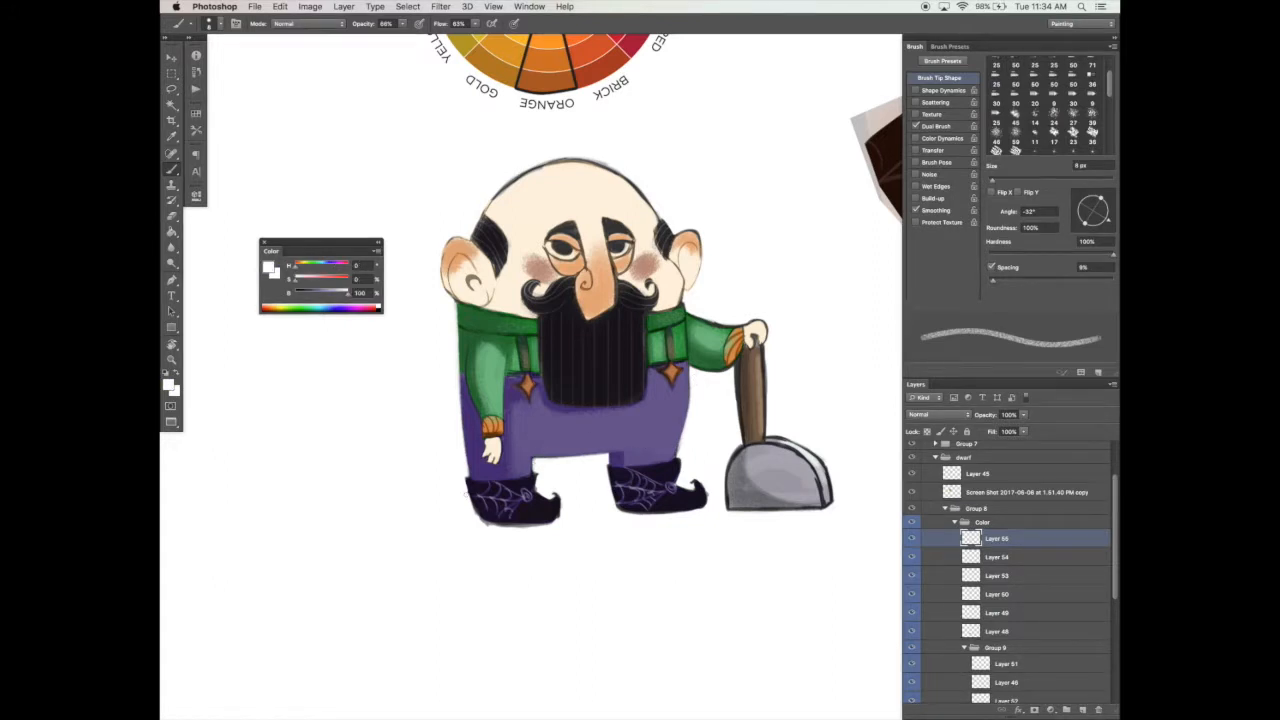
pyautogui.moveTo(502, 528)
pyautogui.mouseDown()
pyautogui.moveTo(480, 523)
pyautogui.moveTo(526, 527)
pyautogui.moveTo(450, 514)
pyautogui.mouseUp()
pyautogui.moveTo(688, 462)
pyautogui.mouseDown()
pyautogui.moveTo(680, 480)
pyautogui.moveTo(677, 448)
pyautogui.mouseUp()
pyautogui.moveTo(620, 513); pyautogui.dragTo(685, 513)
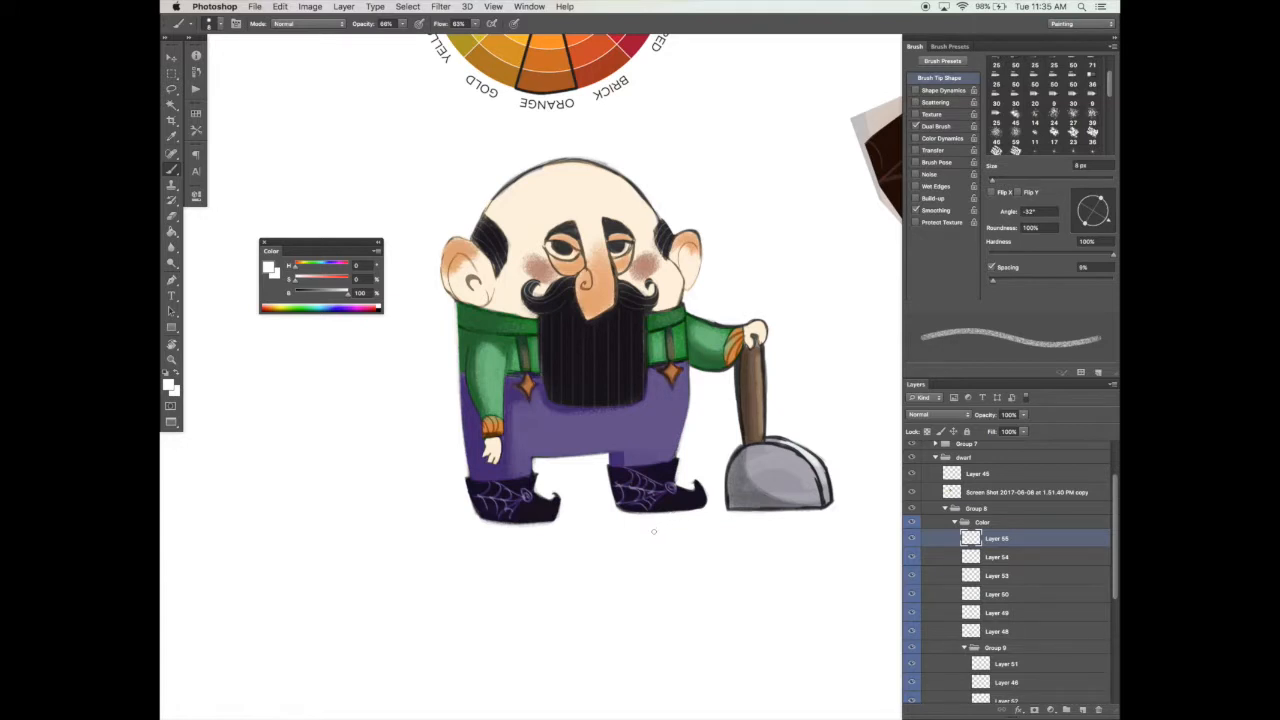
# Step: Trim the raised sleeve's upper outline and the shovel blade's near edge, undoing the last stroke and returning to the brush
pyautogui.moveTo(694, 315); pyautogui.dragTo(752, 325)
pyautogui.press('e')
pyautogui.scroll(-2, 734, 370)
pyautogui.moveTo(734, 420); pyautogui.dragTo(723, 482)
pyautogui.moveTo(725, 436); pyautogui.dragTo(723, 484)
pyautogui.press('super+z')
pyautogui.press('e')
pyautogui.press('b')
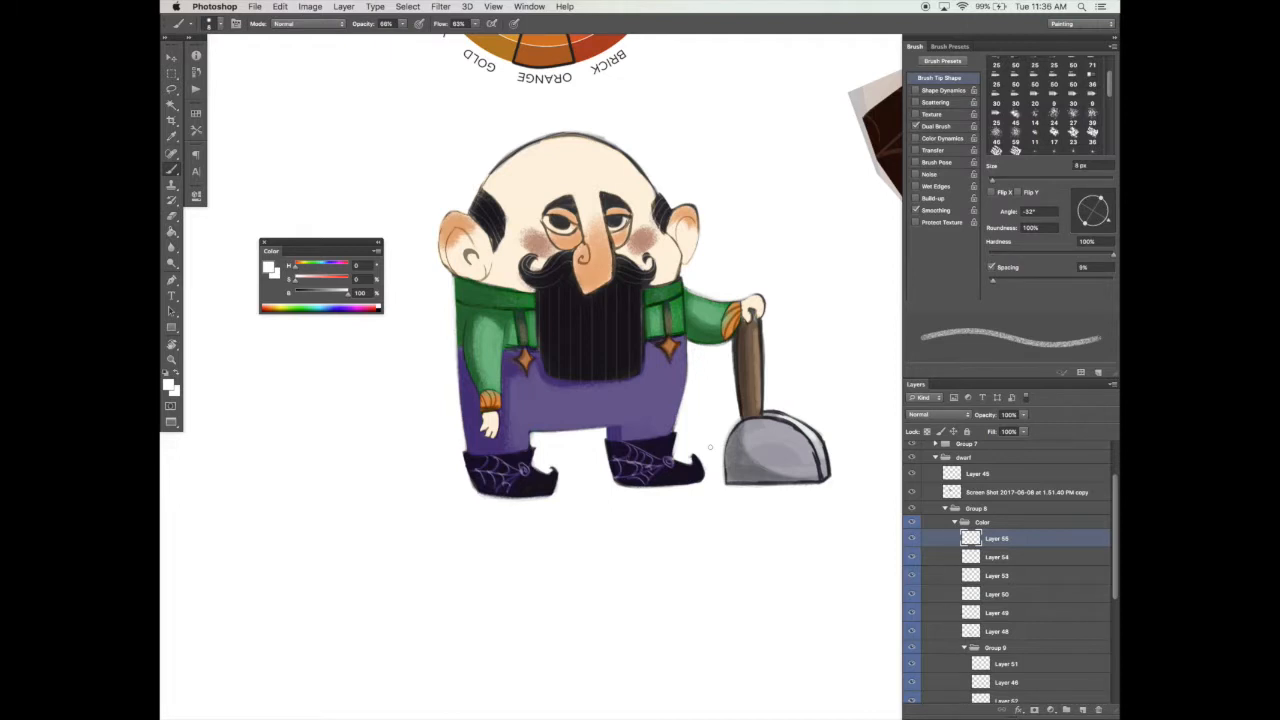
# Step: Redo the white cleanup along the shovel blade's base, then trim its outer curve and the handle's edge
pyautogui.moveTo(724, 488); pyautogui.dragTo(832, 487)
pyautogui.press('super+z')
pyautogui.press('super+z')
pyautogui.moveTo(723, 486); pyautogui.dragTo(822, 487)
pyautogui.moveTo(830, 379)
pyautogui.mouseDown()
pyautogui.moveTo(784, 343)
pyautogui.moveTo(794, 460)
pyautogui.mouseUp()
pyautogui.moveTo(757, 363)
pyautogui.mouseDown()
pyautogui.moveTo(772, 384)
pyautogui.moveTo(768, 370)
pyautogui.mouseUp()
pyautogui.moveTo(710, 257); pyautogui.dragTo(712, 346)
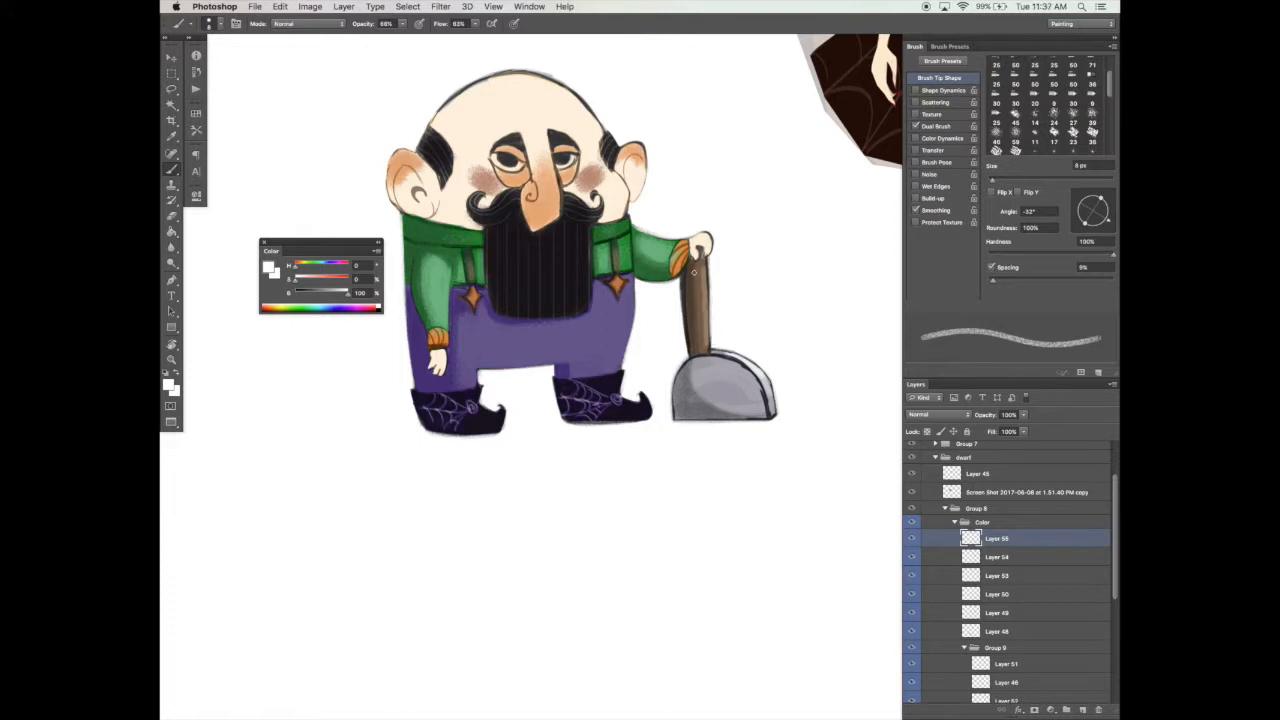
# Step: Sample the shovel handle's brown and set up a thin, angled 20 px brush with Shape Dynamics on a new layer
pyautogui.keyDown('alt'); pyautogui.click(687, 273); pyautogui.keyUp('alt')
pyautogui.keyDown('alt'); pyautogui.click(697, 272); pyautogui.keyUp('alt')
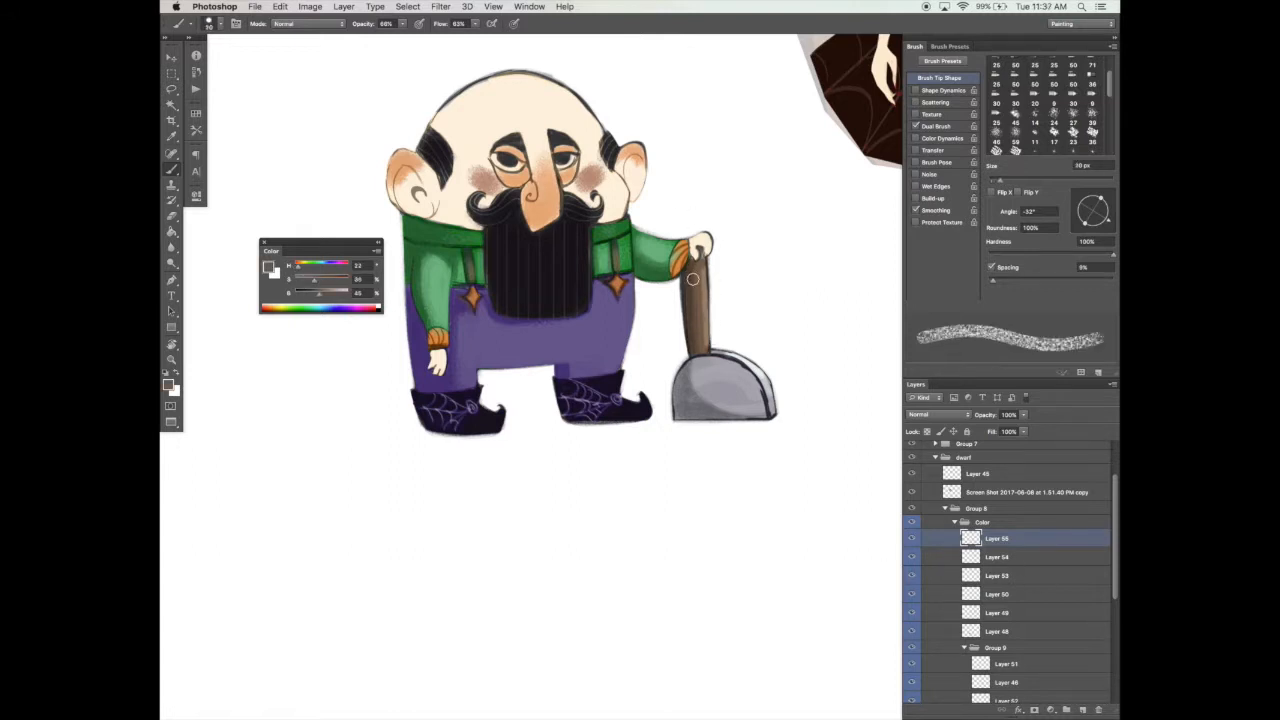
pyautogui.click(937, 125)
pyautogui.click(939, 78)
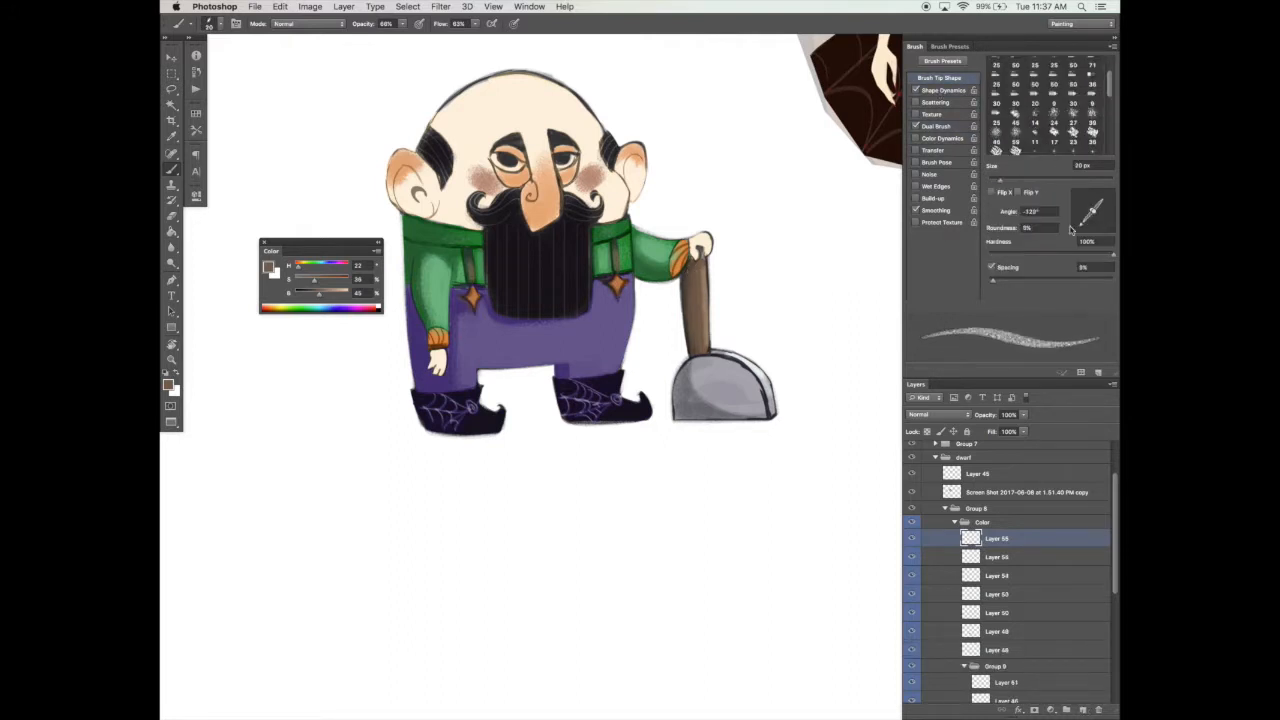
# Step: Reduce the Dual Brush size, set the brush to 10 px, and draw dark grain lines across the shovel handle
pyautogui.keyDown('alt'); pyautogui.click(717, 350); pyautogui.keyUp('alt')
pyautogui.click(940, 128)
pyautogui.moveTo(996, 256); pyautogui.dragTo(991, 256)
pyautogui.click(953, 80)
pyautogui.press('[')
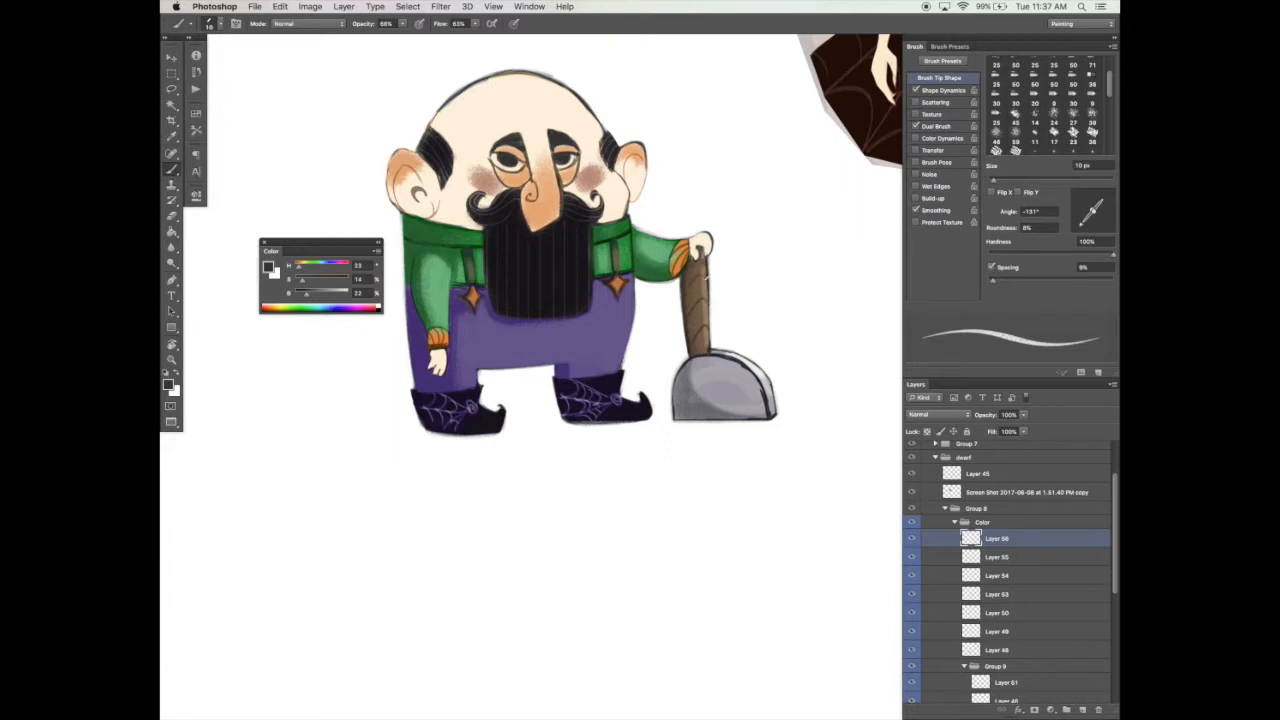
pyautogui.keyDown('alt'); pyautogui.click(697, 300); pyautogui.keyUp('alt')
pyautogui.keyDown('alt'); pyautogui.click(710, 313); pyautogui.keyUp('alt')
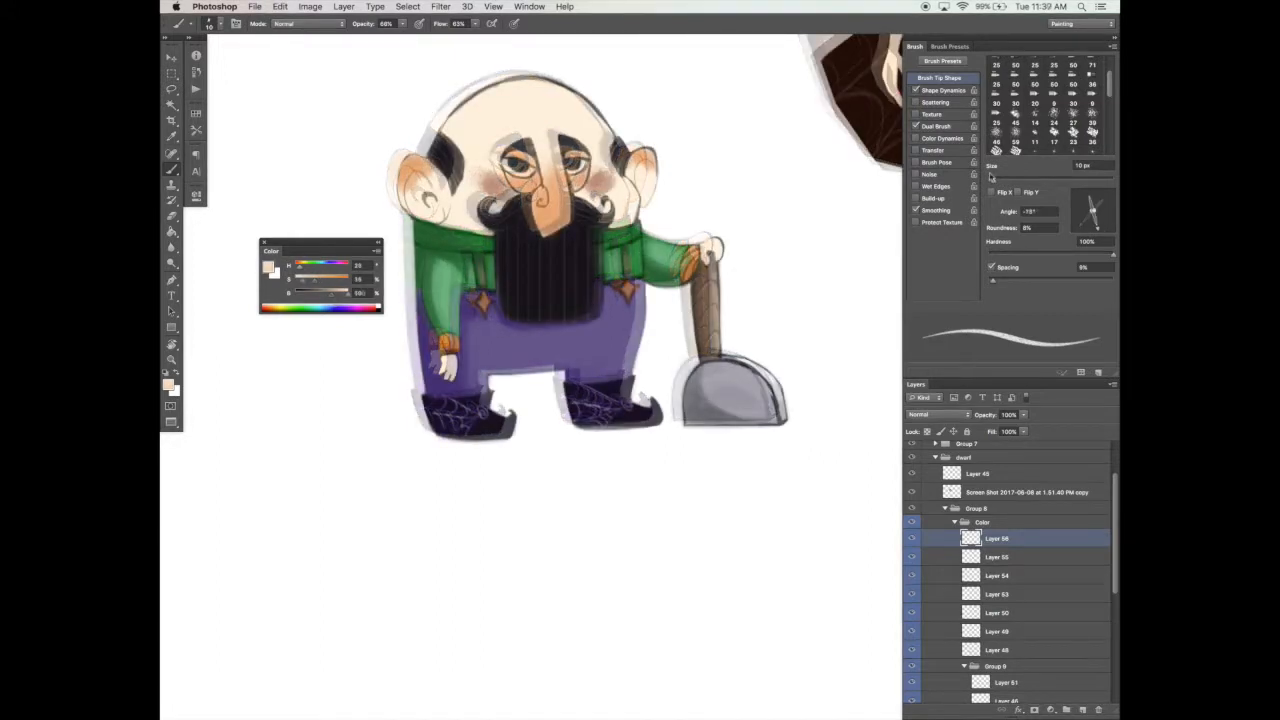
# Step: Sample the skin and ear tones and touch up the ear and the hair beside it with the thin 10 px brush
pyautogui.keyDown('alt'); pyautogui.click(418, 183); pyautogui.keyUp('alt')
pyautogui.keyDown('alt'); pyautogui.click(436, 177); pyautogui.keyUp('alt')
pyautogui.keyDown('alt'); pyautogui.click(470, 225); pyautogui.keyUp('alt')
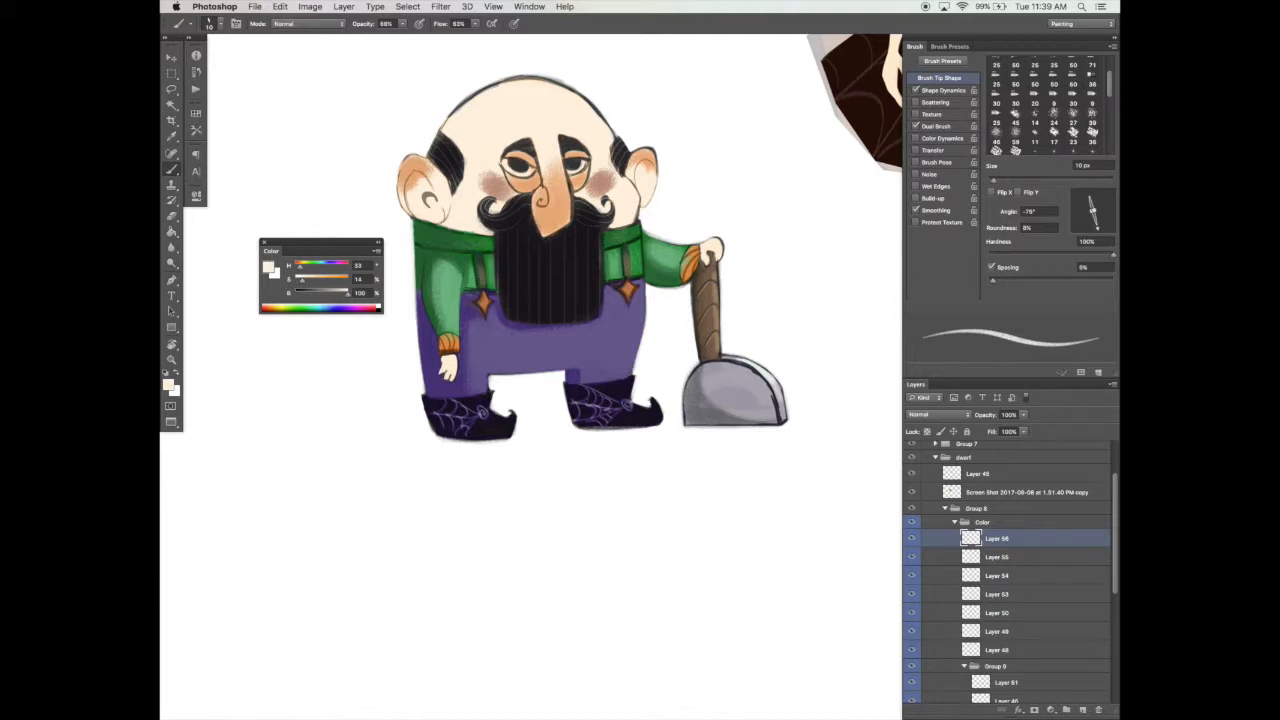
pyautogui.keyDown('alt'); pyautogui.click(452, 165); pyautogui.keyUp('alt')
pyautogui.keyDown('alt'); pyautogui.click(426, 175); pyautogui.keyUp('alt')
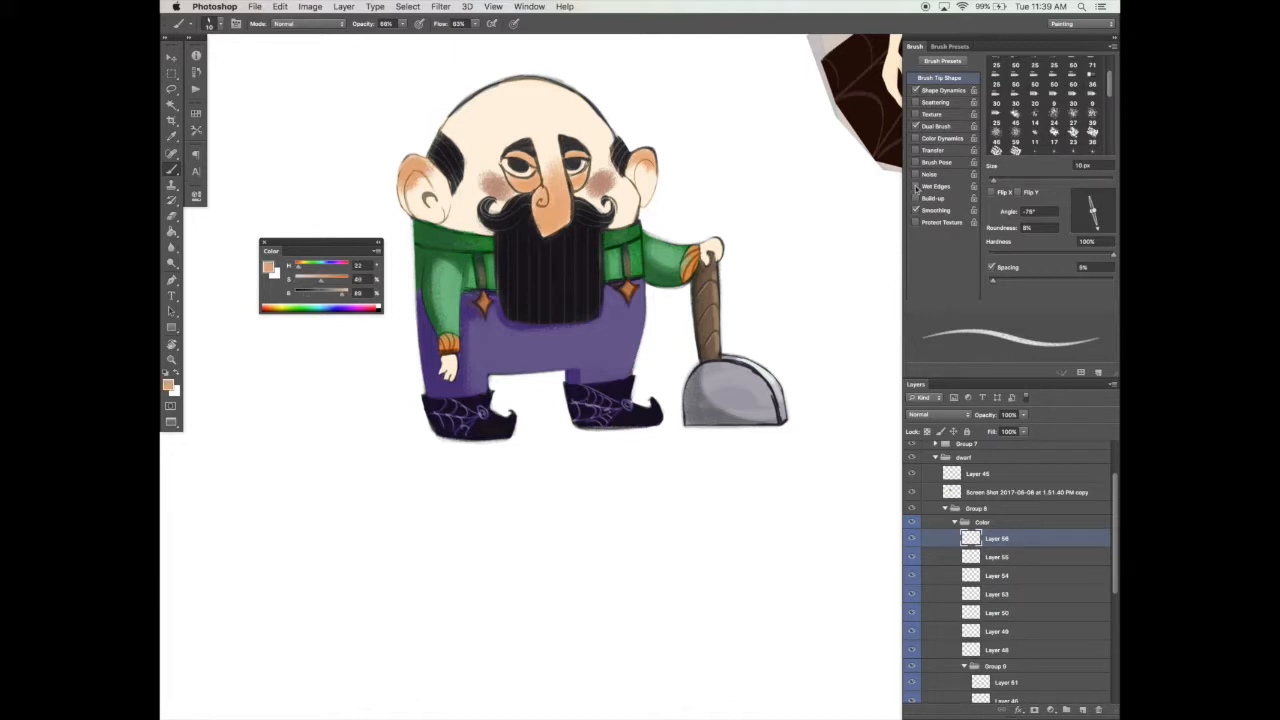
# Step: Make the brush tip rounder, turn off Shape Dynamics, darken the sampled ear color, and add a new layer in Multiply mode
pyautogui.moveTo(1094, 210); pyautogui.dragTo(1107, 206)
pyautogui.click(915, 90)
pyautogui.moveTo(994, 180); pyautogui.dragTo(1006, 181)
pyautogui.moveTo(344, 293); pyautogui.dragTo(326, 293)
pyautogui.press('[')
pyautogui.press('[')
pyautogui.click(1082, 710)
pyautogui.click(938, 414)
pyautogui.click(932, 455)
# Step: Shade the insides of both ears with soft brown on the Multiply layer
pyautogui.moveTo(411, 180)
pyautogui.mouseDown()
pyautogui.moveTo(416, 210)
pyautogui.moveTo(422, 173)
pyautogui.mouseUp()
pyautogui.moveTo(650, 162); pyautogui.dragTo(640, 192)
pyautogui.moveTo(652, 178); pyautogui.dragTo(640, 193)
pyautogui.moveTo(641, 431); pyautogui.dragTo(643, 423)
pyautogui.press('e')
pyautogui.press('b')
pyautogui.moveTo(654, 172); pyautogui.dragTo(649, 182)
# Step: Sample the trousers' purple, tint the shadows inside both ears with it, and save the document
pyautogui.keyDown('alt'); pyautogui.click(478, 312); pyautogui.keyUp('alt')
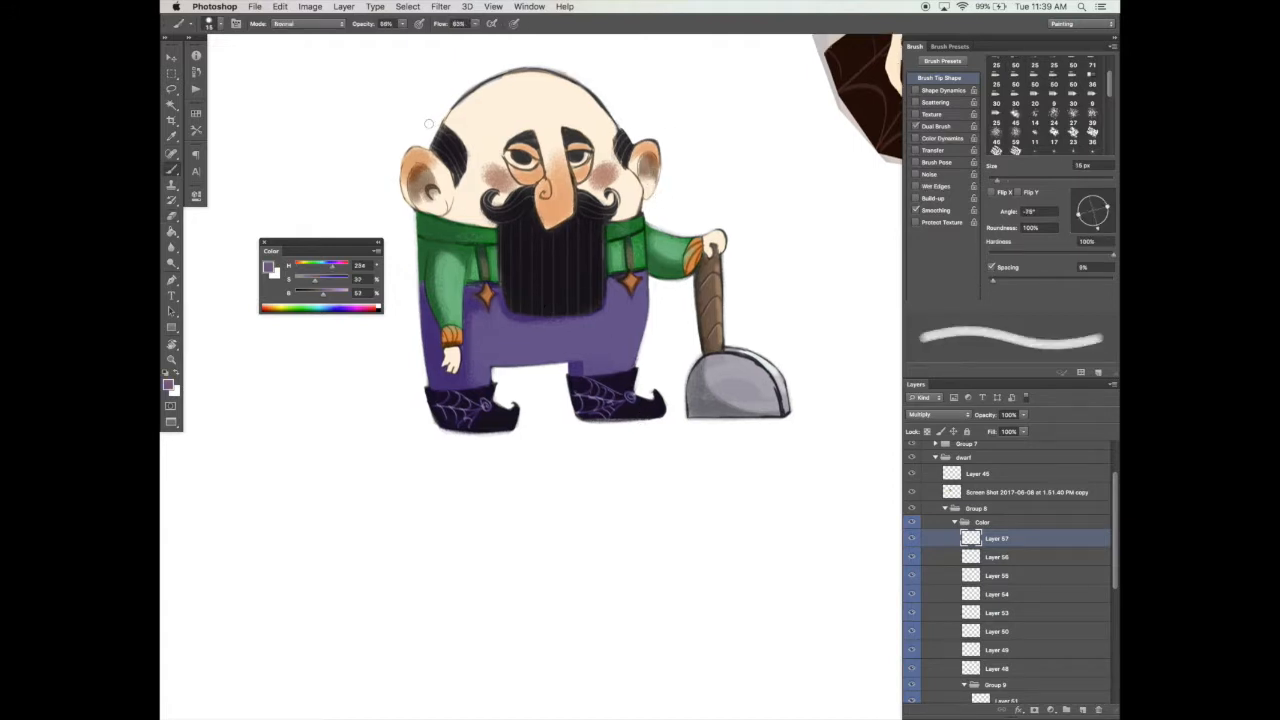
pyautogui.moveTo(419, 167); pyautogui.dragTo(415, 182)
pyautogui.moveTo(651, 155); pyautogui.dragTo(646, 164)
pyautogui.moveTo(679, 406); pyautogui.dragTo(669, 416)
pyautogui.press('super+s')
# Step: Undo the nose test stroke, then shade the nose with textured orange on a new layer with Dual Brush enabled
pyautogui.keyDown('alt'); pyautogui.click(562, 190); pyautogui.keyUp('alt')
pyautogui.keyDown('alt'); pyautogui.click(553, 228); pyautogui.keyUp('alt')
pyautogui.moveTo(541, 222)
pyautogui.mouseDown()
pyautogui.moveTo(560, 236)
pyautogui.moveTo(561, 222)
pyautogui.moveTo(543, 226)
pyautogui.moveTo(567, 211)
pyautogui.mouseUp()
pyautogui.press('super+z')
pyautogui.click(1082, 710)
pyautogui.click(936, 126)
pyautogui.keyDown('alt'); pyautogui.click(552, 231); pyautogui.keyUp('alt')
# Step: Sample the sleeve's green, darken and desaturate it, and texture the shadow on the hanging arm's shoulder below the collar
pyautogui.keyDown('alt'); pyautogui.click(437, 259); pyautogui.keyUp('alt')
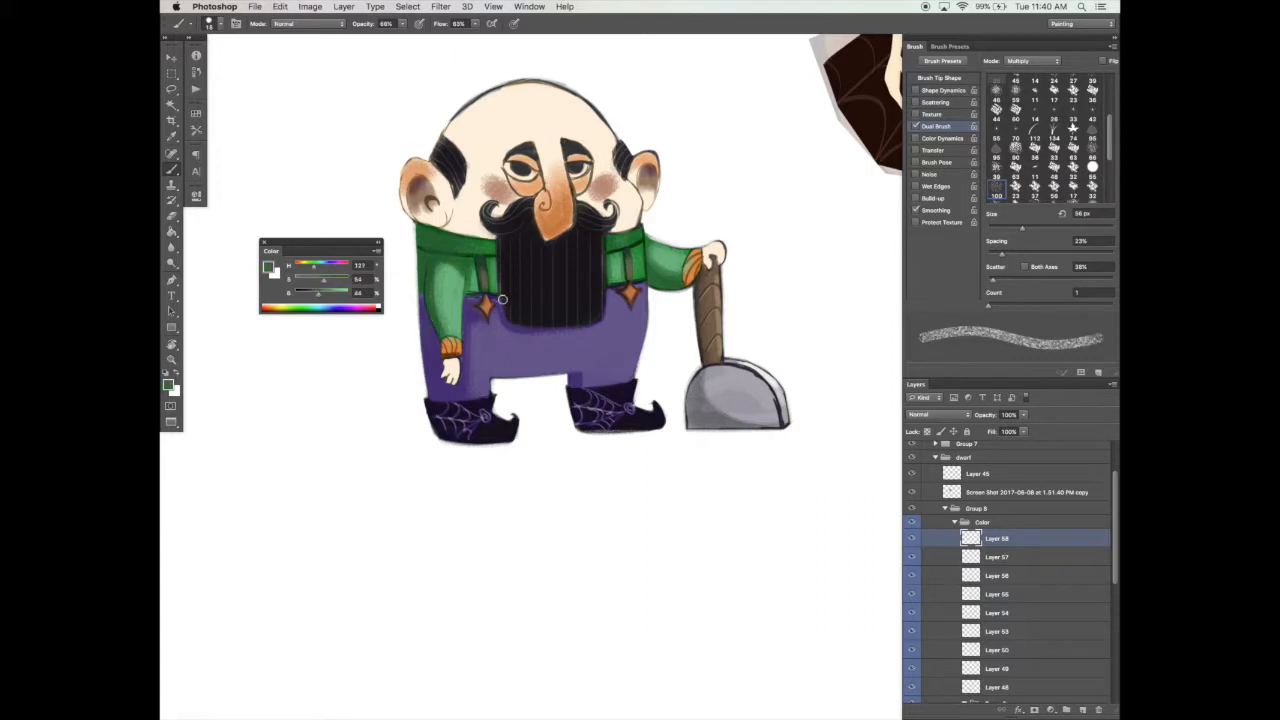
pyautogui.click(313, 293)
pyautogui.click(316, 280)
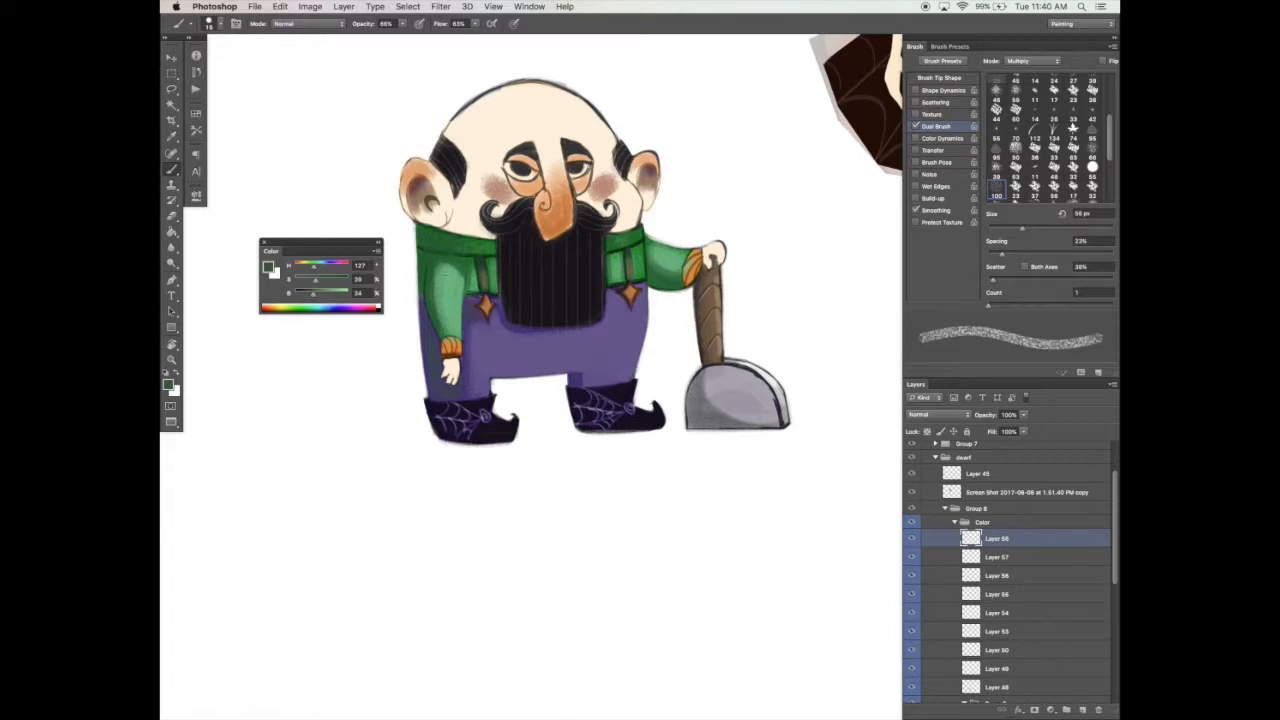
pyautogui.keyDown('alt'); pyautogui.click(449, 245); pyautogui.keyUp('alt')
pyautogui.click(314, 280)
pyautogui.moveTo(313, 294)
pyautogui.mouseDown()
pyautogui.moveTo(343, 294)
pyautogui.moveTo(306, 295)
pyautogui.mouseUp()
pyautogui.click(310, 294)
pyautogui.moveTo(427, 242)
pyautogui.mouseDown()
pyautogui.moveTo(467, 237)
pyautogui.moveTo(422, 231)
pyautogui.moveTo(449, 233)
pyautogui.moveTo(425, 262)
pyautogui.moveTo(461, 262)
pyautogui.mouseUp()
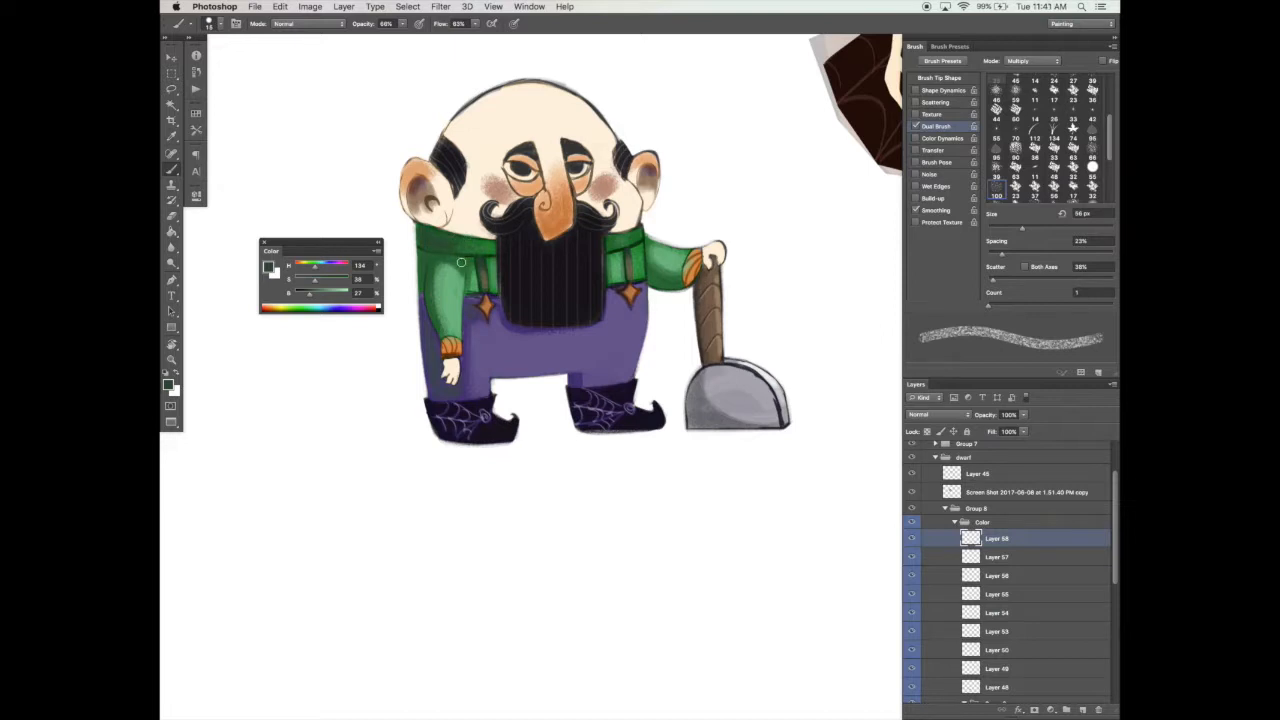
# Step: Set the brush to 10 px, texture the raised sleeve with dark green, and pick a light green with an 8 px brush
pyautogui.click(945, 80)
pyautogui.moveTo(996, 181); pyautogui.dragTo(993, 182)
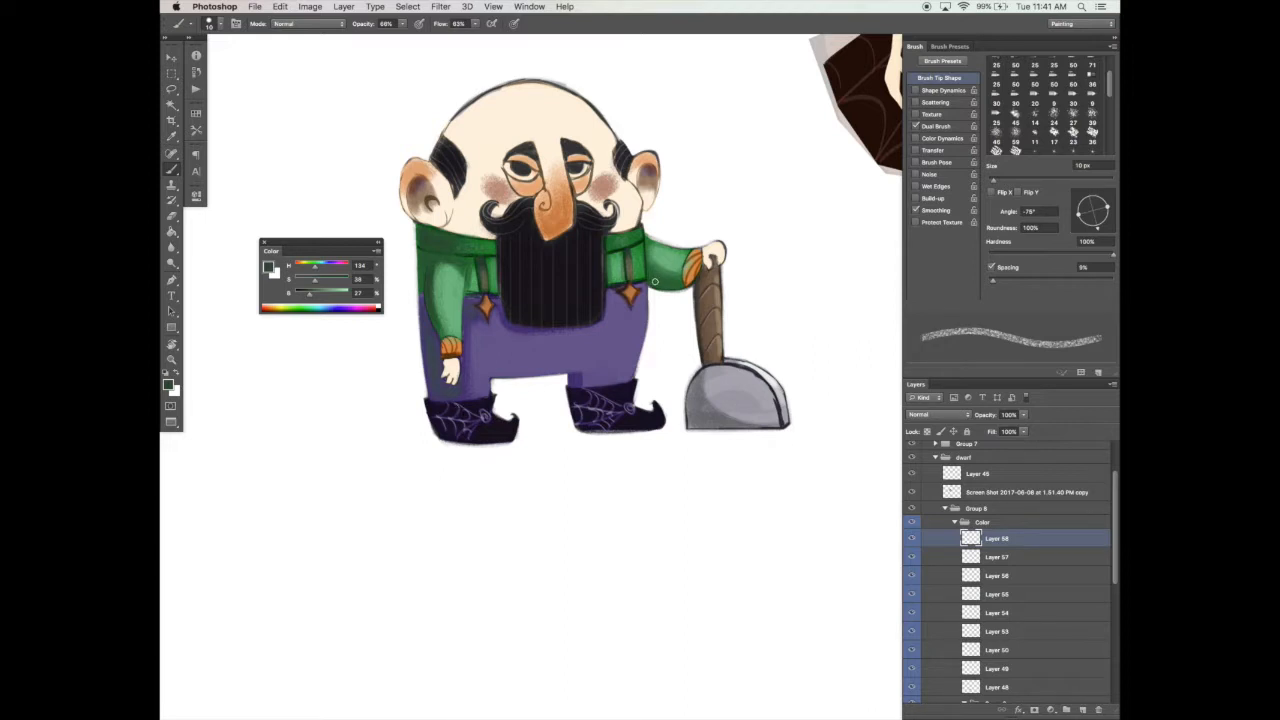
pyautogui.press(']')
pyautogui.keyDown('alt'); pyautogui.click(674, 250); pyautogui.keyUp('alt')
pyautogui.press('[')
pyautogui.press('[')
pyautogui.press('[')
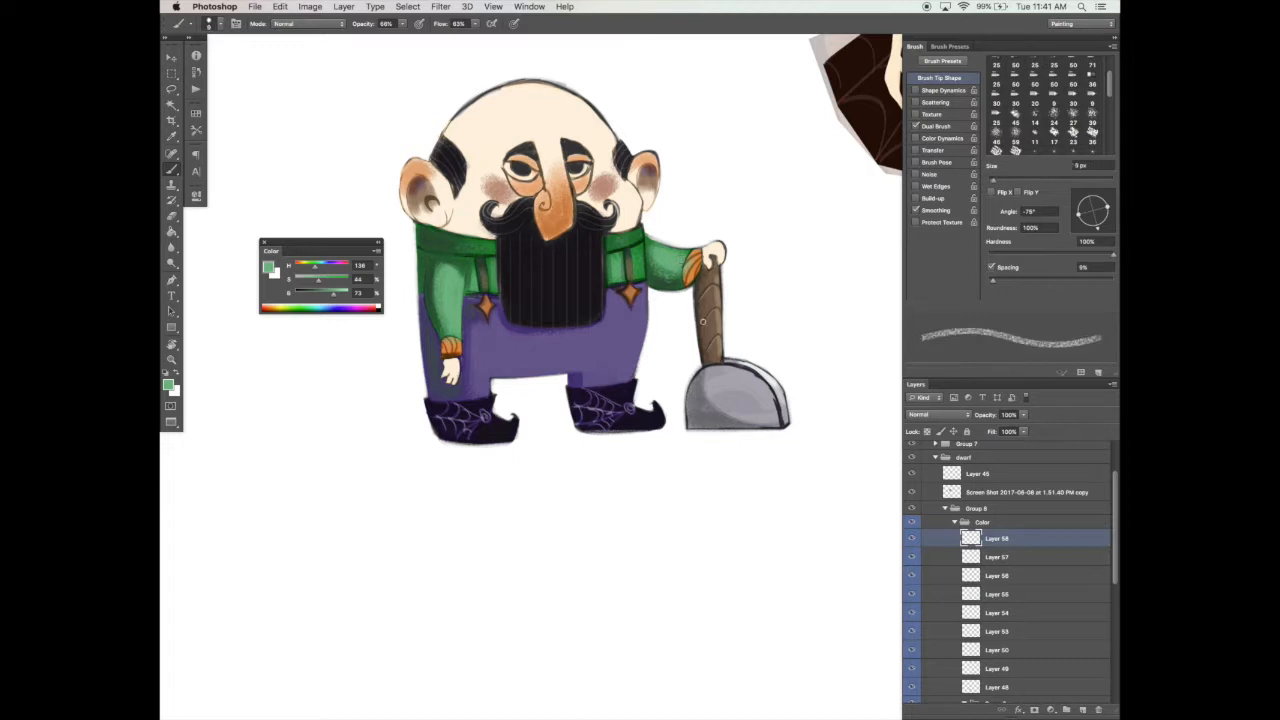
# Step: Texture the hanging sleeve with sampled dark green, varying the brush size down to 15 px
pyautogui.keyDown('alt'); pyautogui.click(438, 291); pyautogui.keyUp('alt')
pyautogui.press(']')
pyautogui.press(']')
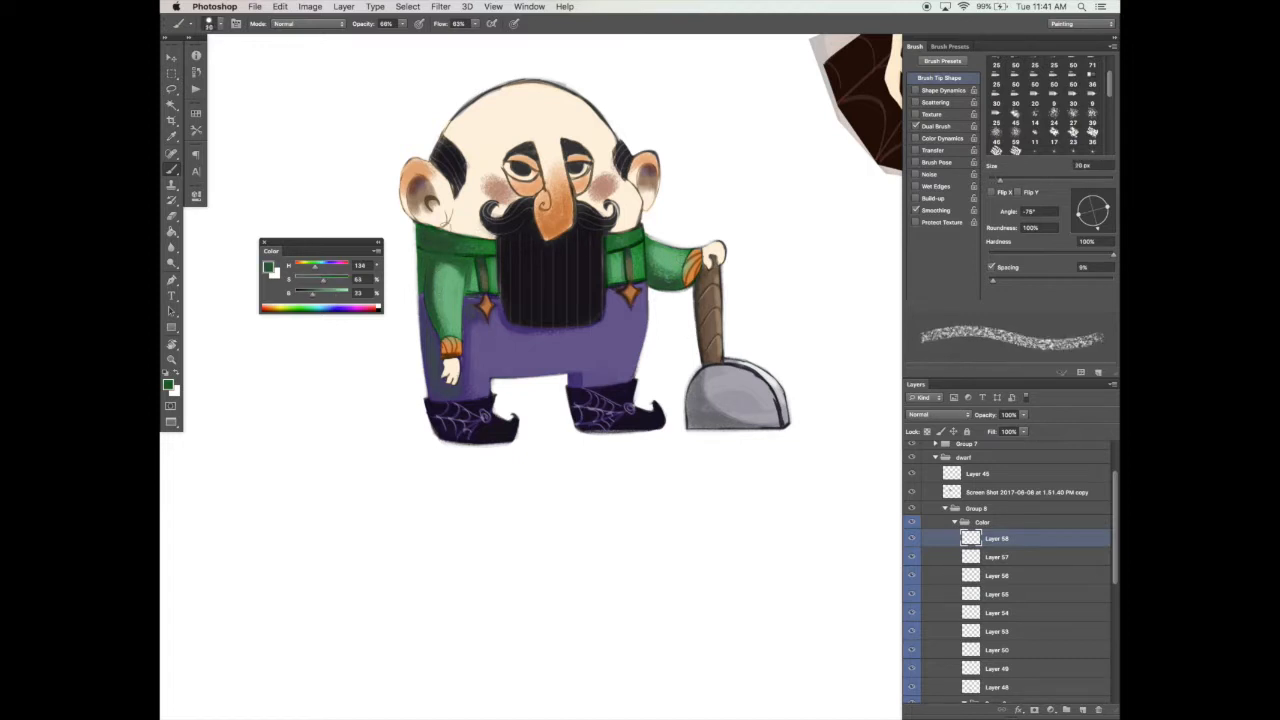
pyautogui.press('[')
pyautogui.press('[')
pyautogui.keyDown('alt'); pyautogui.click(446, 278); pyautogui.keyUp('alt')
pyautogui.moveTo(436, 268); pyautogui.dragTo(436, 311)
pyautogui.press(']')
pyautogui.keyDown('alt'); pyautogui.click(430, 262); pyautogui.keyUp('alt')
pyautogui.press('[')
pyautogui.press('[')
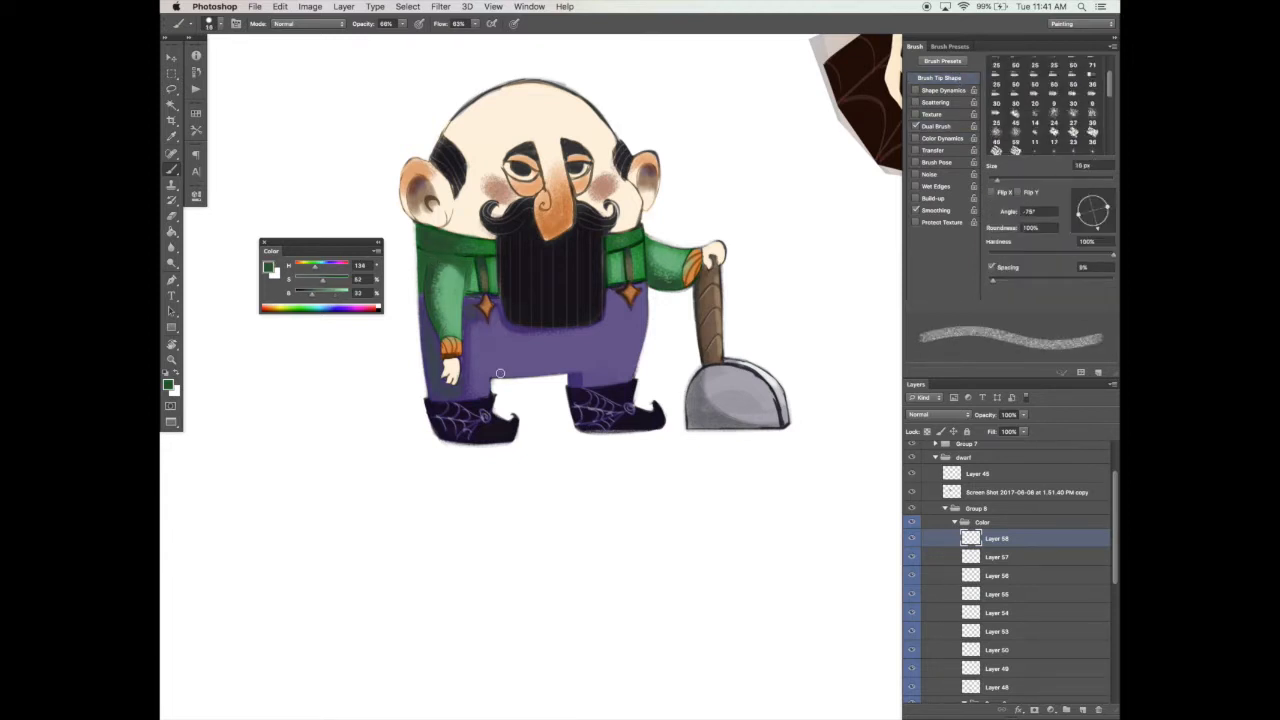
# Step: Sample the trousers' purple, brighten it to 49% saturation and 80% brightness, and use a narrow 15 px brush on a new layer
pyautogui.keyDown('alt'); pyautogui.click(554, 349); pyautogui.keyUp('alt')
pyautogui.click(337, 292)
pyautogui.click(321, 279)
pyautogui.moveTo(574, 474); pyautogui.dragTo(486, 563)
pyautogui.moveTo(590, 448)
pyautogui.mouseDown()
pyautogui.moveTo(471, 509)
pyautogui.moveTo(593, 464)
pyautogui.moveTo(702, 391)
pyautogui.mouseUp()
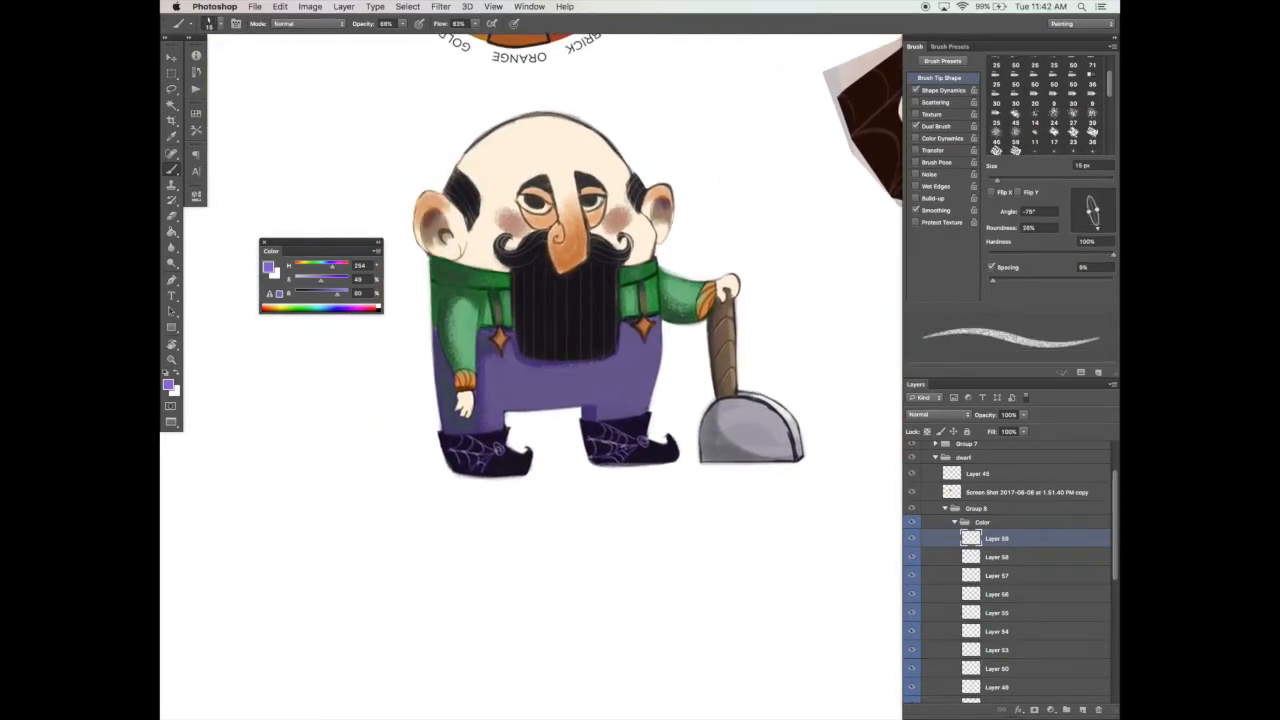
# Step: Sample the suspender ornament's orange, color the boot buttons with it, and pick a dark purple for the boots
pyautogui.keyDown('alt'); pyautogui.click(503, 338); pyautogui.keyUp('alt')
pyautogui.keyDown('alt'); pyautogui.click(645, 419); pyautogui.keyUp('alt')
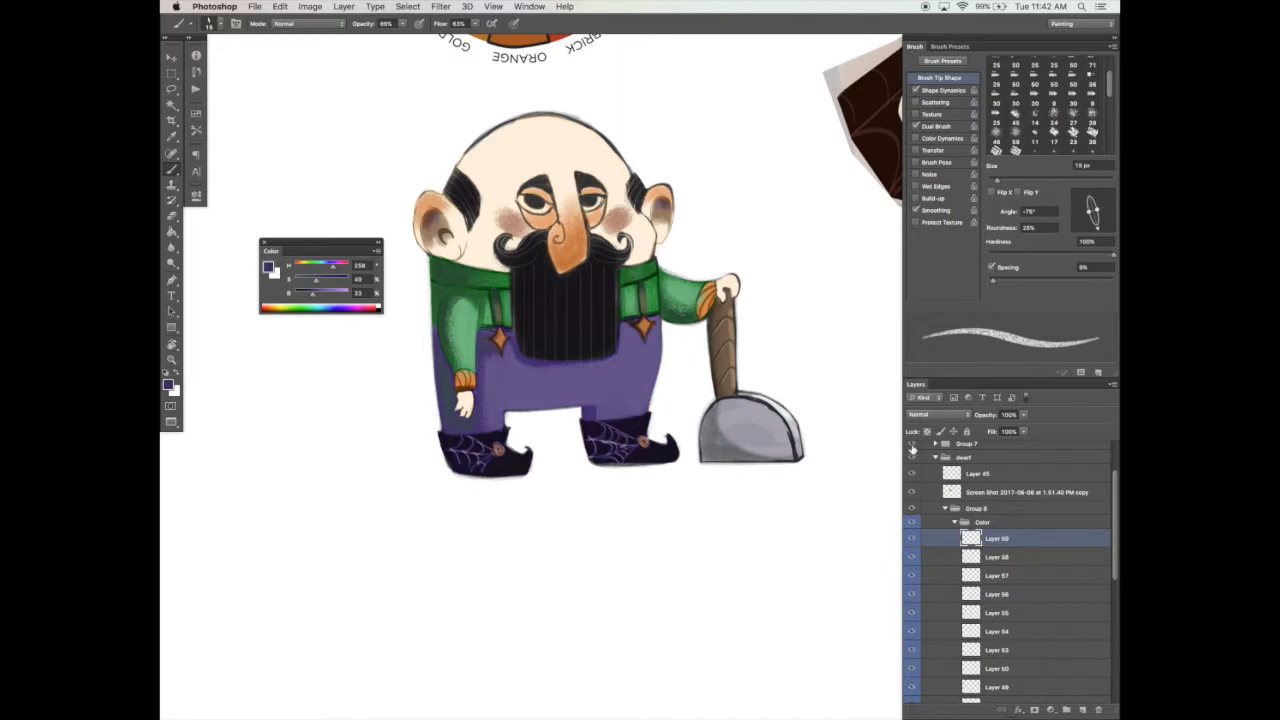
pyautogui.keyDown('alt'); pyautogui.click(506, 442); pyautogui.keyUp('alt')
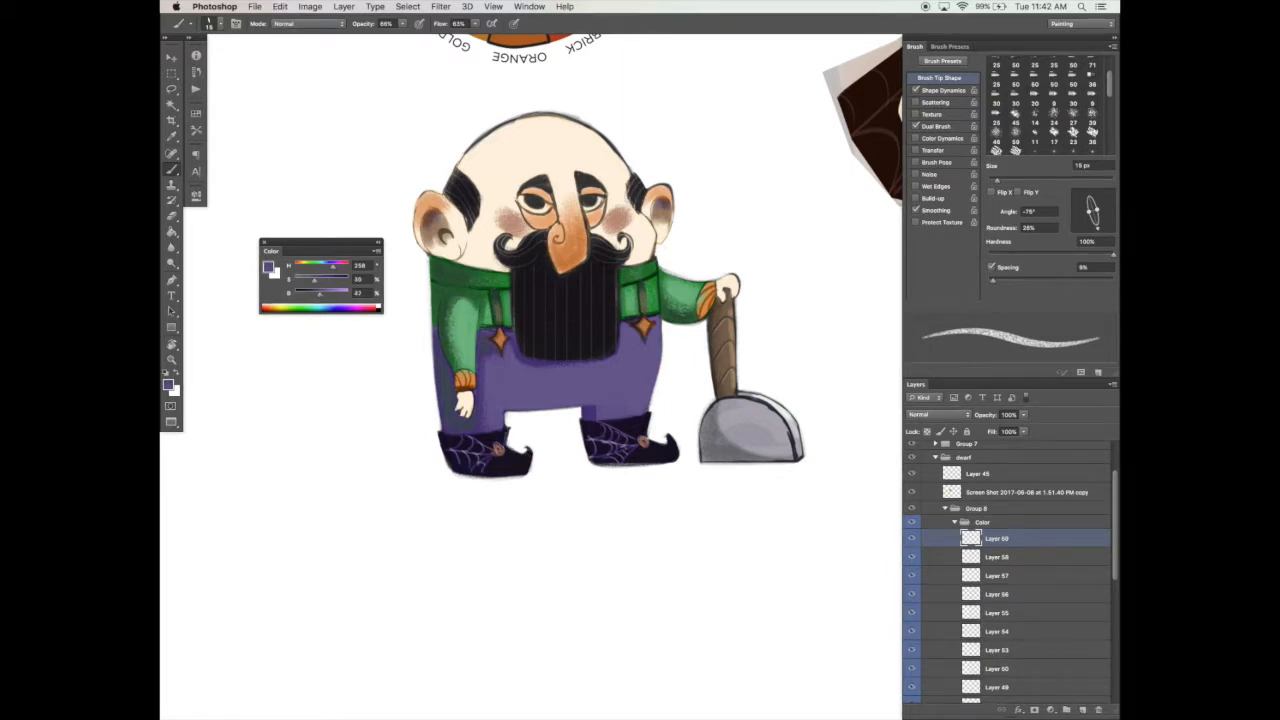
# Step: Brighten the purple and paint a highlight on the shovel blade with a fully round textured brush of up to 54 px
pyautogui.click(915, 90)
pyautogui.moveTo(1097, 210); pyautogui.dragTo(1108, 207)
pyautogui.moveTo(997, 180); pyautogui.dragTo(1020, 180)
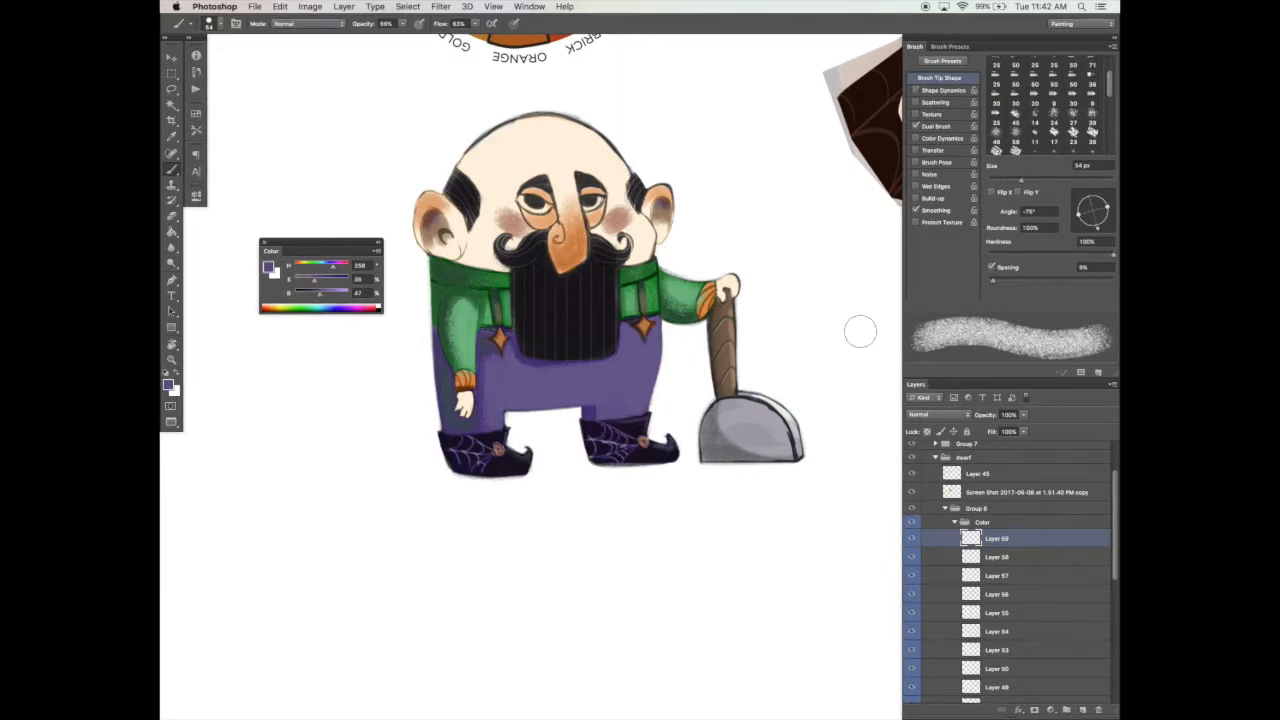
pyautogui.moveTo(320, 294); pyautogui.dragTo(339, 294)
pyautogui.press('[')
pyautogui.press('[')
pyautogui.moveTo(735, 418); pyautogui.dragTo(767, 424)
pyautogui.moveTo(309, 280); pyautogui.dragTo(313, 280)
pyautogui.moveTo(724, 414); pyautogui.dragTo(750, 446)
# Step: Sample the mustache's near-black and darken the facial line work with a narrow 10 px brush at 87% opacity and 88% flow
pyautogui.moveTo(1012, 180); pyautogui.dragTo(994, 180)
pyautogui.click(915, 126)
pyautogui.click(936, 127)
pyautogui.click(939, 78)
pyautogui.click(915, 90)
pyautogui.moveTo(1108, 207); pyautogui.dragTo(1088, 229)
pyautogui.keyDown('alt'); pyautogui.click(592, 246); pyautogui.keyUp('alt')
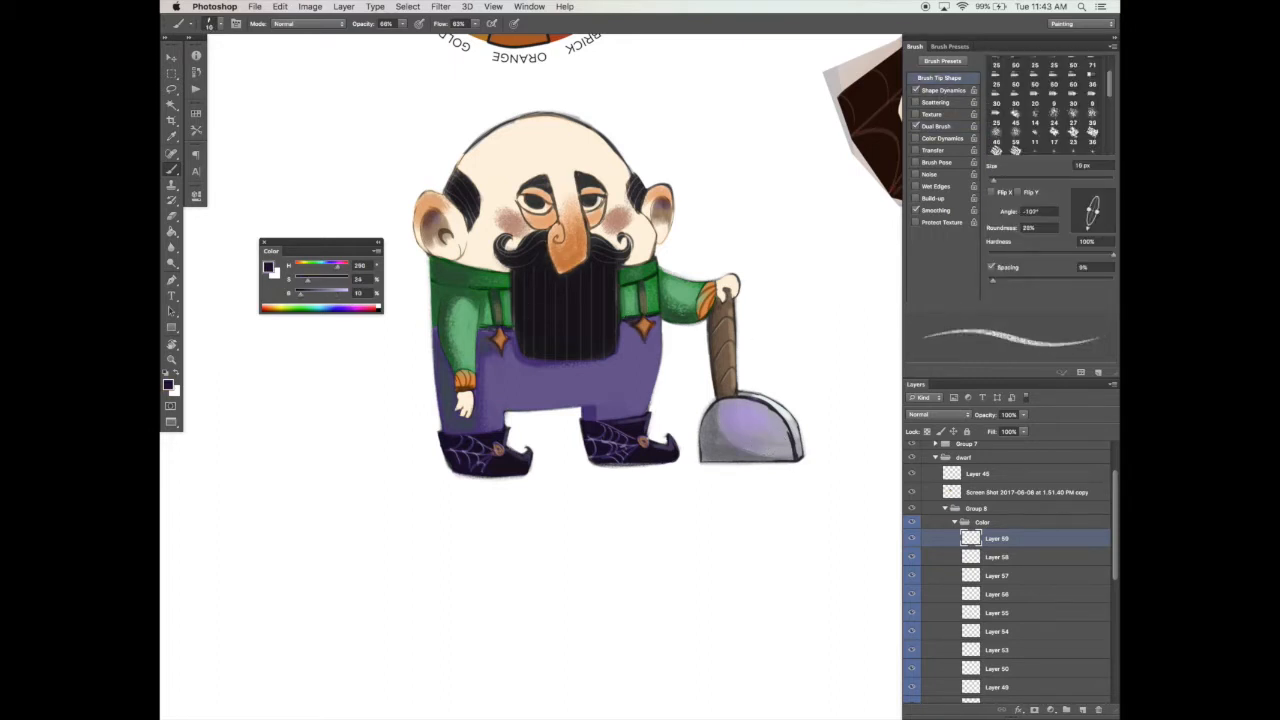
pyautogui.click(403, 24)
pyautogui.moveTo(407, 38); pyautogui.dragTo(408, 38)
pyautogui.click(476, 24)
pyautogui.moveTo(485, 38); pyautogui.dragTo(489, 38)
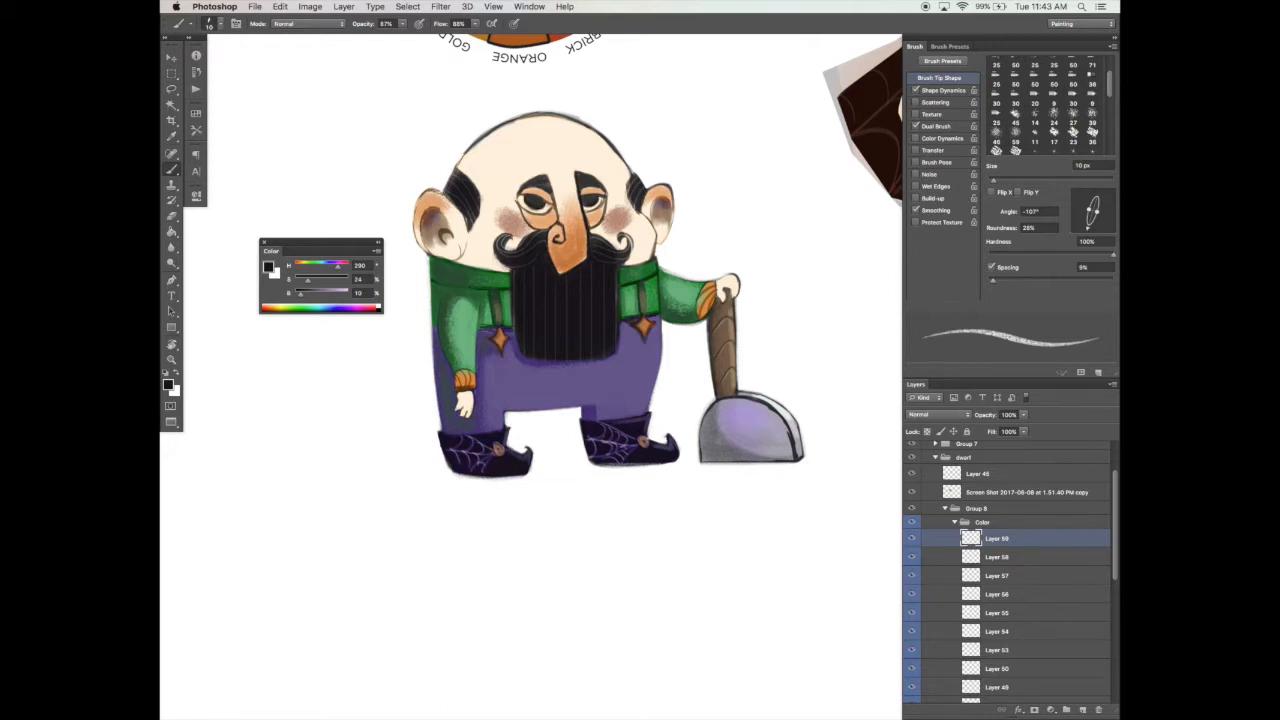
# Step: Clean the upper edge of the raised sleeve in white with a fully round 15 px brush without Shape Dynamics
pyautogui.click(915, 90)
pyautogui.press(']')
pyautogui.press(']')
pyautogui.moveTo(1097, 212); pyautogui.dragTo(1108, 216)
pyautogui.keyDown('alt'); pyautogui.click(700, 258); pyautogui.keyUp('alt')
pyautogui.press('[')
pyautogui.moveTo(662, 262); pyautogui.dragTo(712, 278)
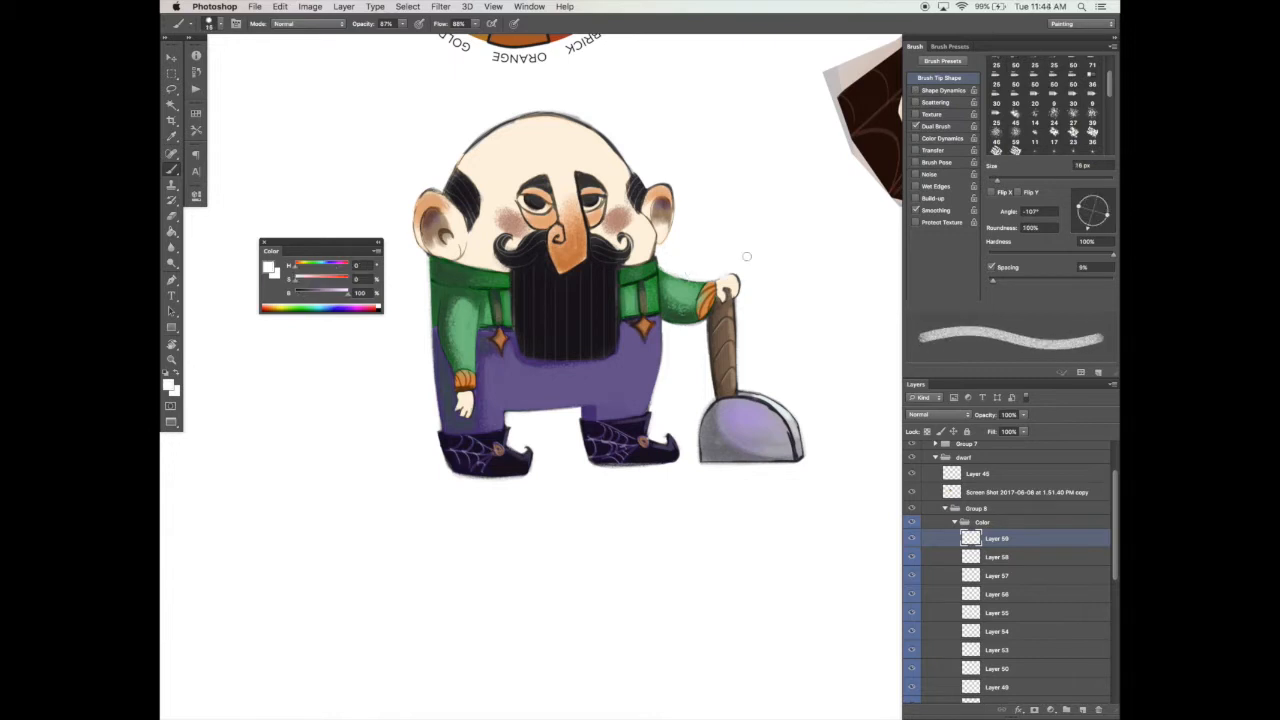
# Step: Sample the cuff's orange, retouch the raised cuff and hand with a narrow 15 px brush, and save the document
pyautogui.keyDown('alt'); pyautogui.click(714, 290); pyautogui.keyUp('alt')
pyautogui.click(915, 90)
pyautogui.moveTo(1107, 215); pyautogui.dragTo(1083, 225)
pyautogui.keyDown('alt'); pyautogui.click(712, 289); pyautogui.keyUp('alt')
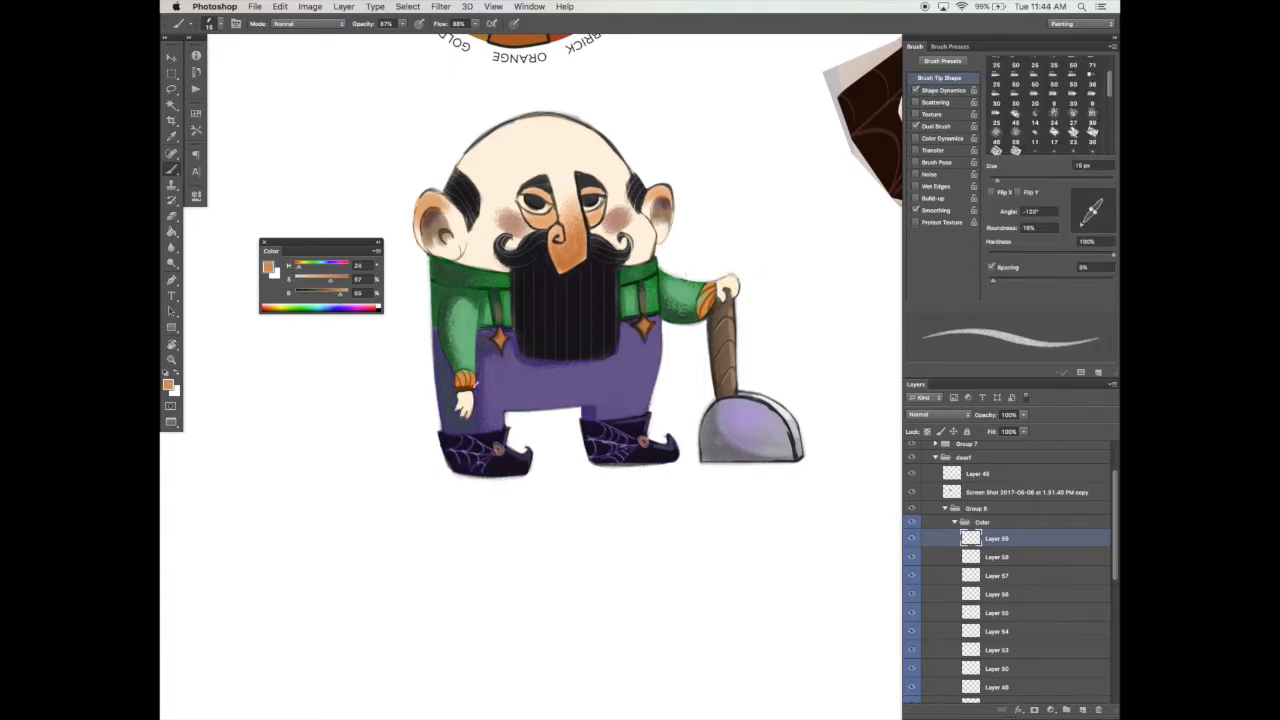
pyautogui.keyDown('alt'); pyautogui.click(699, 300); pyautogui.keyUp('alt')
pyautogui.press('super+s')
pyautogui.moveTo(625, 457); pyautogui.dragTo(607, 483)
pyautogui.keyDown('alt'); pyautogui.click(692, 327); pyautogui.keyUp('alt')
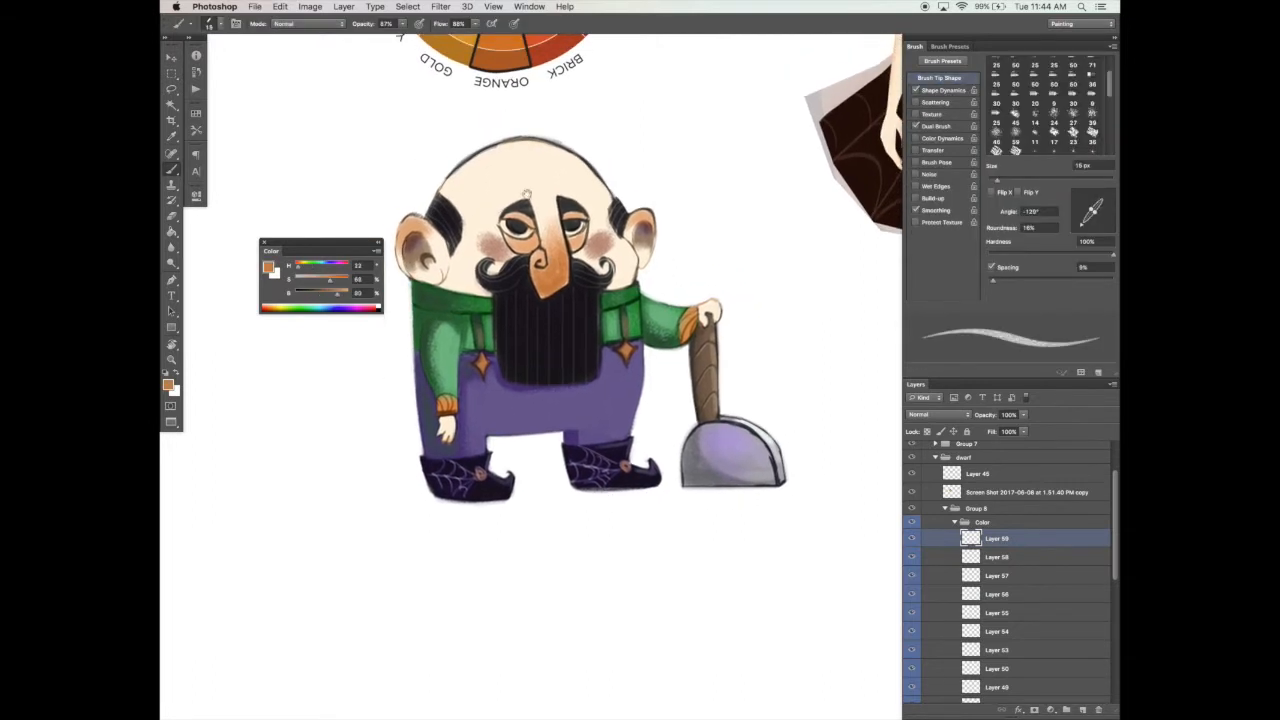
pyautogui.moveTo(692, 327); pyautogui.dragTo(722, 309)
# Step: Undo the last stroke and dot orange freckles on the forehead and nose with a small round brush without Dual Brush
pyautogui.moveTo(1096, 212); pyautogui.dragTo(1107, 217)
pyautogui.press('super+z')
pyautogui.moveTo(493, 168); pyautogui.dragTo(527, 125)
pyautogui.click(915, 126)
pyautogui.press('[')
pyautogui.press('[')
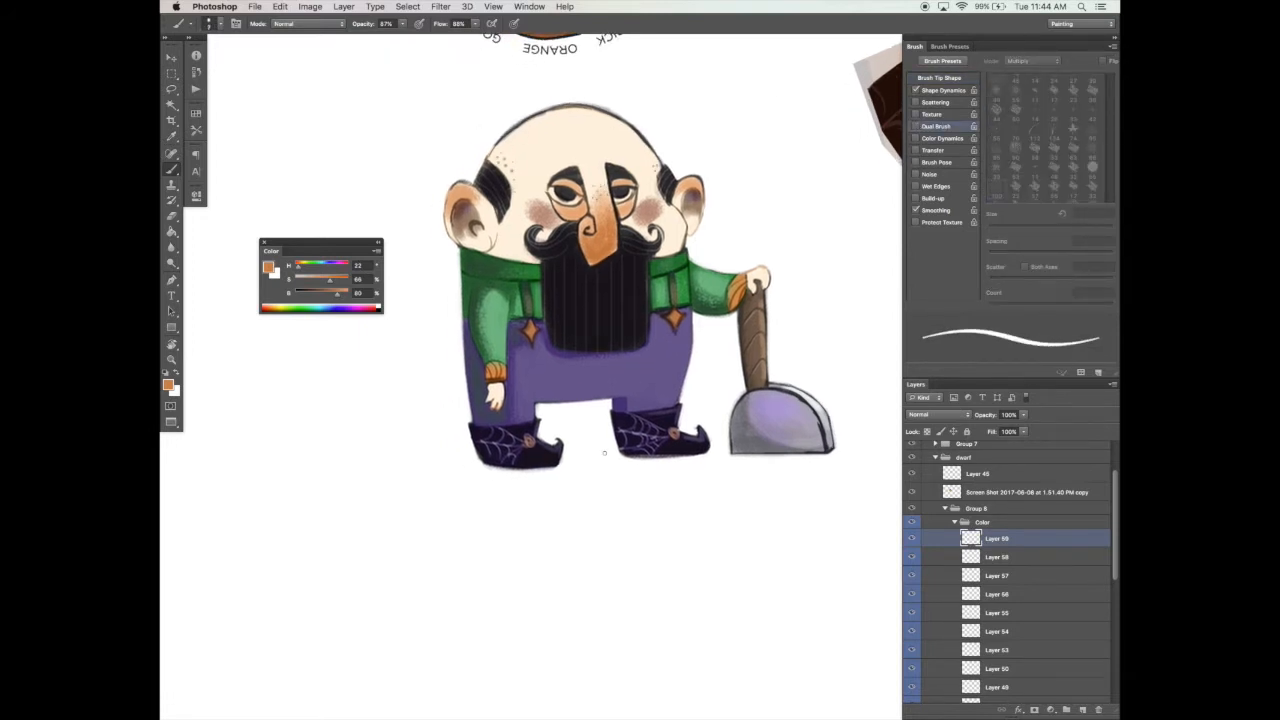
pyautogui.moveTo(606, 451); pyautogui.dragTo(618, 446)
pyautogui.keyDown('alt'); pyautogui.click(503, 161); pyautogui.keyUp('alt')
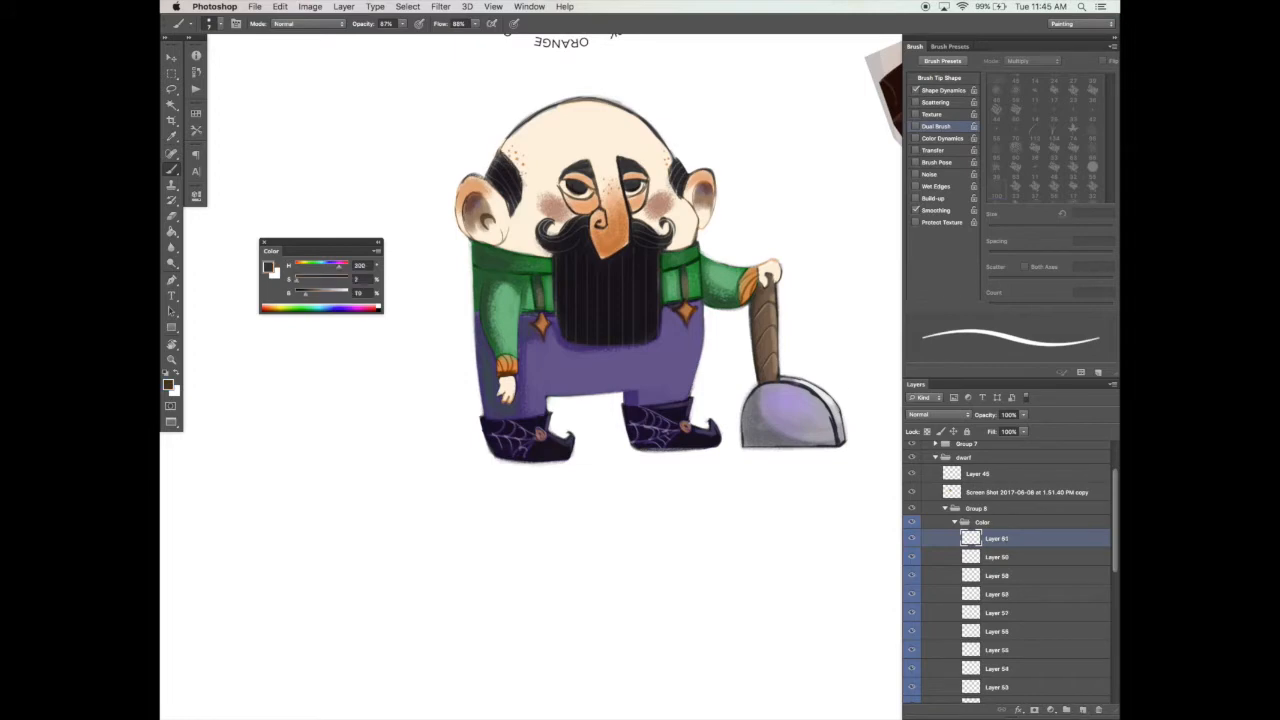
# Step: Turn Dual Brush back on and sample the purple from the girl's hair
pyautogui.moveTo(323, 282); pyautogui.dragTo(315, 283)
pyautogui.click(915, 126)
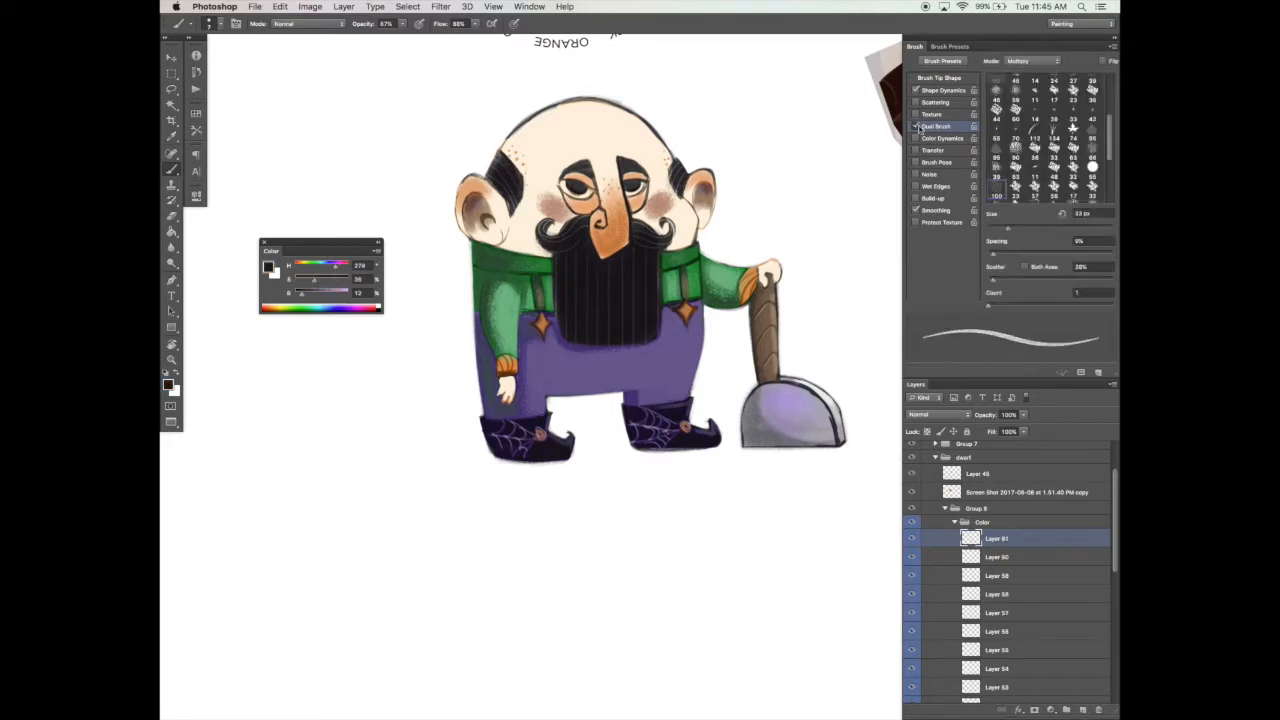
pyautogui.click(940, 78)
pyautogui.moveTo(740, 102)
pyautogui.mouseDown()
pyautogui.moveTo(502, 366)
pyautogui.moveTo(512, 372)
pyautogui.mouseUp()
pyautogui.keyDown('alt'); pyautogui.click(757, 105); pyautogui.keyUp('alt')
pyautogui.moveTo(705, 305); pyautogui.dragTo(846, 101)
# Step: Fill the middle of the beard with the sampled purple on a new layer, using a round 35 px brush without Shape Dynamics
pyautogui.click(916, 90)
pyautogui.press('[')
pyautogui.click(1082, 709)
pyautogui.press(']')
pyautogui.press(']')
pyautogui.press(']')
pyautogui.press(']')
pyautogui.moveTo(520, 393)
pyautogui.mouseDown()
pyautogui.moveTo(549, 345)
pyautogui.moveTo(526, 352)
pyautogui.moveTo(506, 394)
pyautogui.moveTo(533, 403)
pyautogui.moveTo(506, 399)
pyautogui.moveTo(557, 332)
pyautogui.moveTo(515, 365)
pyautogui.moveTo(557, 336)
pyautogui.moveTo(560, 372)
pyautogui.moveTo(497, 395)
pyautogui.moveTo(541, 341)
pyautogui.moveTo(532, 374)
pyautogui.mouseUp()
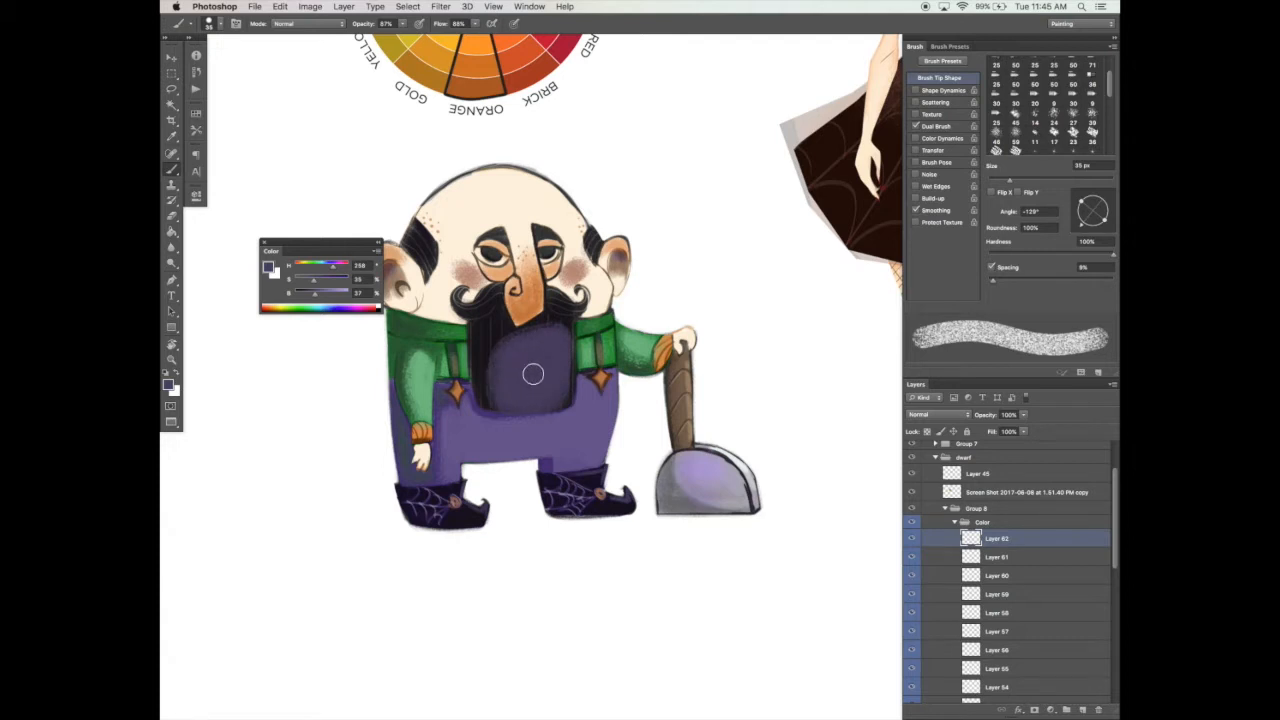
# Step: Compare blend modes for the beard's purple layer and set it to Linear Dodge (Add) at 64% opacity
pyautogui.click(946, 414)
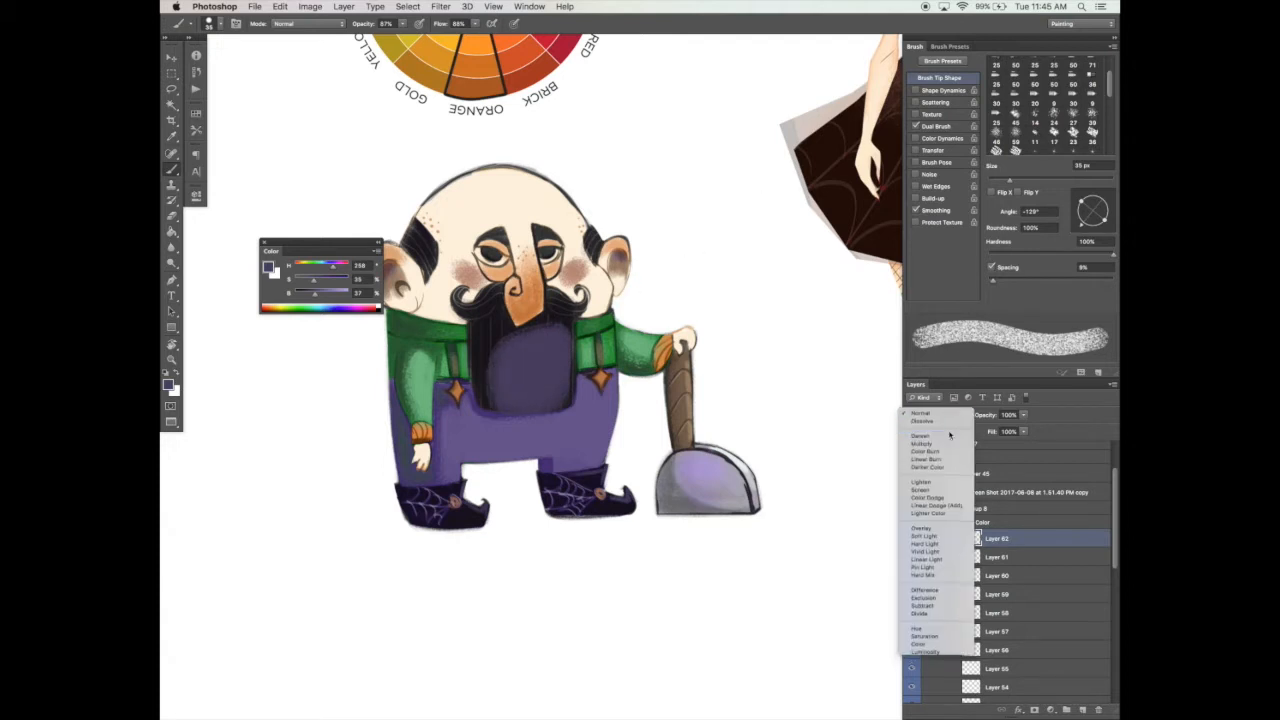
pyautogui.click(948, 443)
pyautogui.click(946, 414)
pyautogui.click(946, 414)
pyautogui.click(946, 414)
pyautogui.click(946, 425)
pyautogui.click(947, 417)
pyautogui.click(948, 422)
pyautogui.click(950, 417)
pyautogui.click(951, 422)
pyautogui.click(952, 418)
pyautogui.click(953, 422)
pyautogui.click(953, 418)
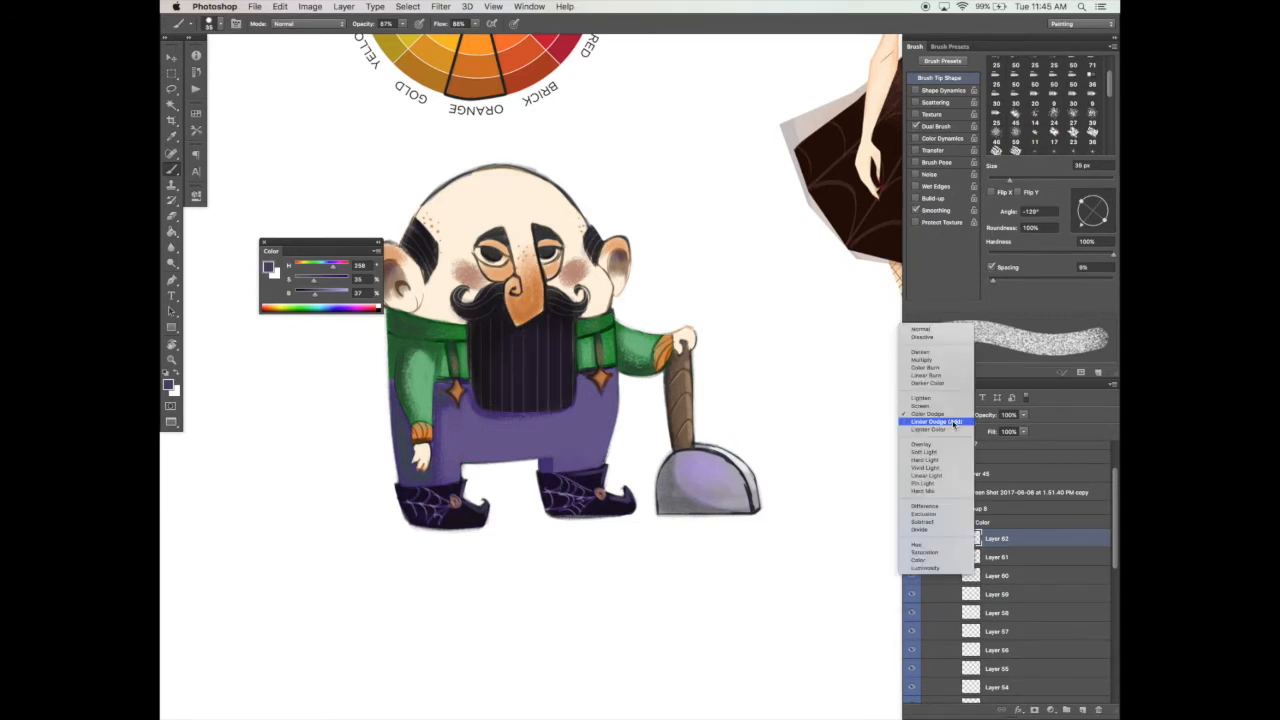
pyautogui.click(953, 422)
pyautogui.scroll(1, 570, 313)
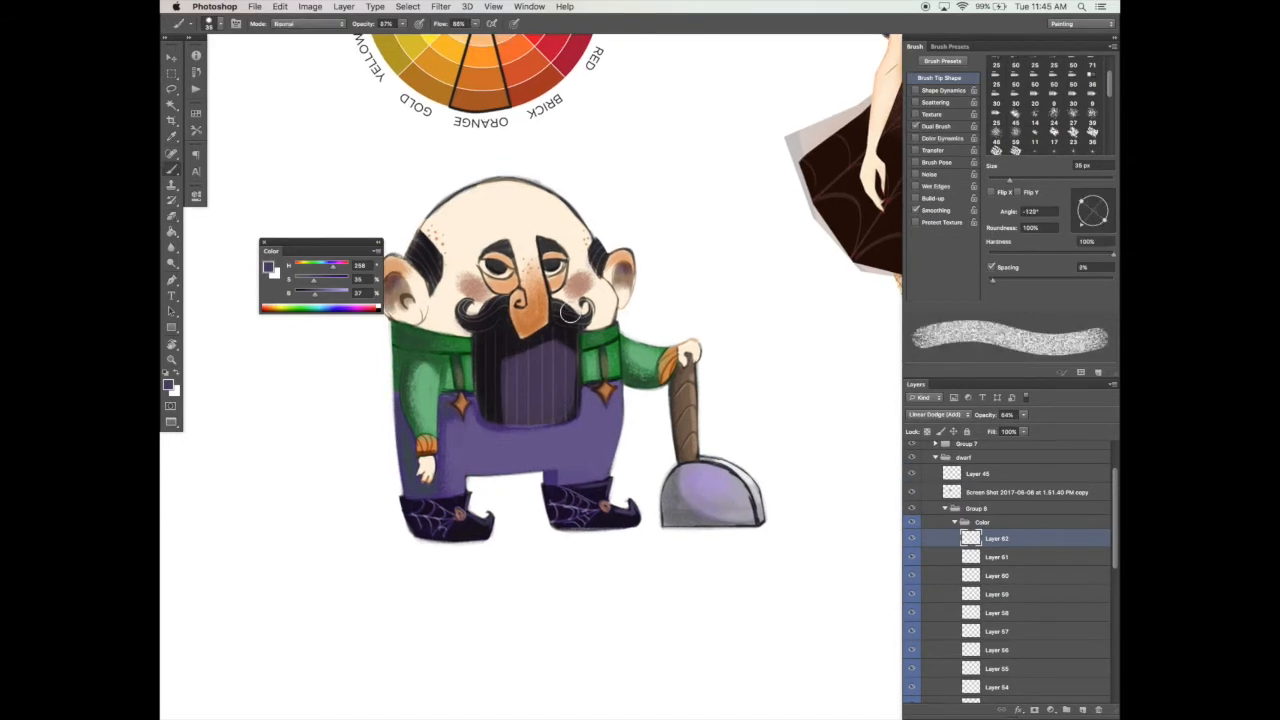
# Step: Erase the excess purple near the top of the beard and return to the Brush tool
pyautogui.press('e')
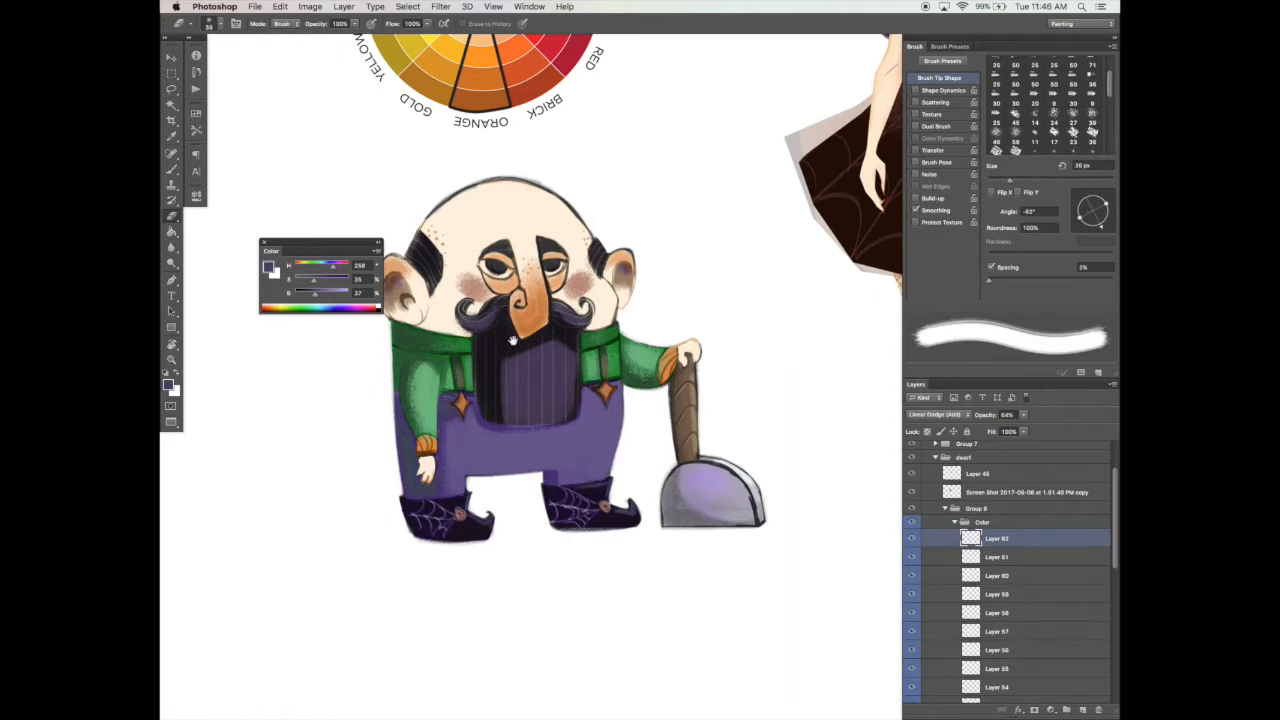
pyautogui.moveTo(499, 343); pyautogui.dragTo(503, 339)
pyautogui.press('b')
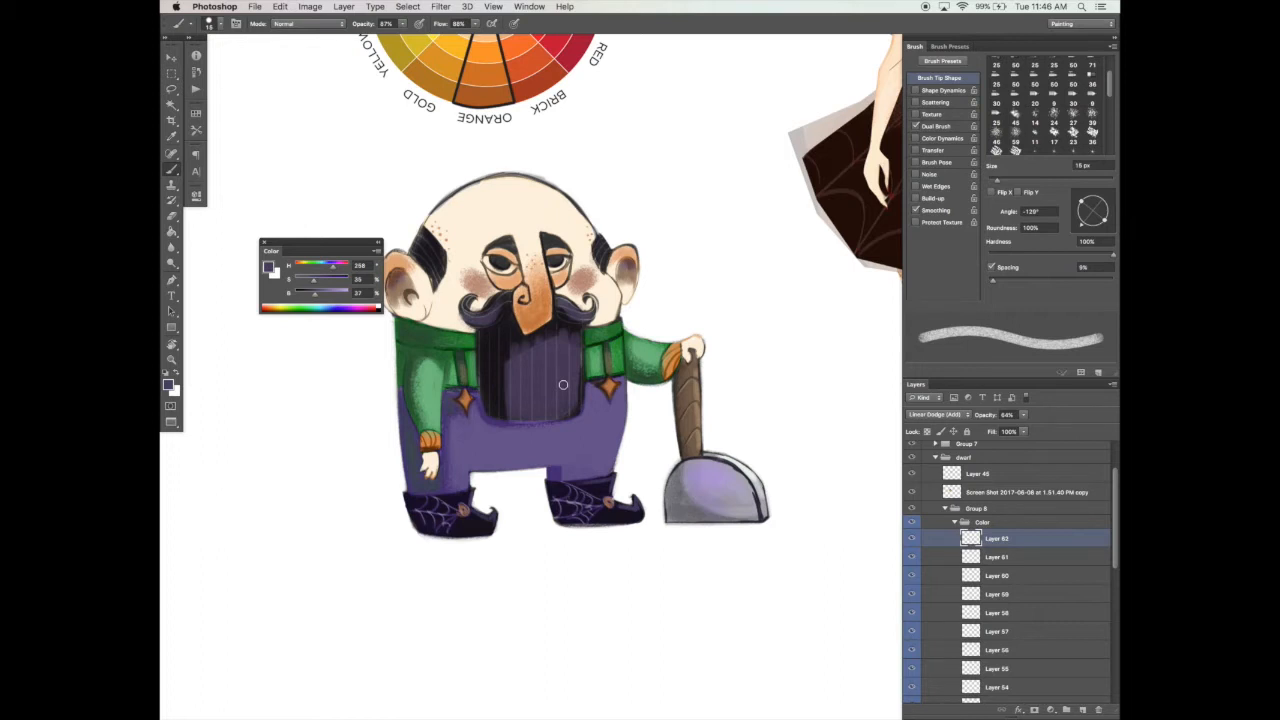
# Step: Try to shade the hanging sleeve with sampled dark green and a 20 px brush
pyautogui.keyDown('alt'); pyautogui.click(415, 351); pyautogui.keyUp('alt')
pyautogui.press(']')
pyautogui.moveTo(412, 360); pyautogui.dragTo(421, 399)
pyautogui.press('super+z')
pyautogui.moveTo(506, 358); pyautogui.dragTo(505, 388)
pyautogui.press('super+z')
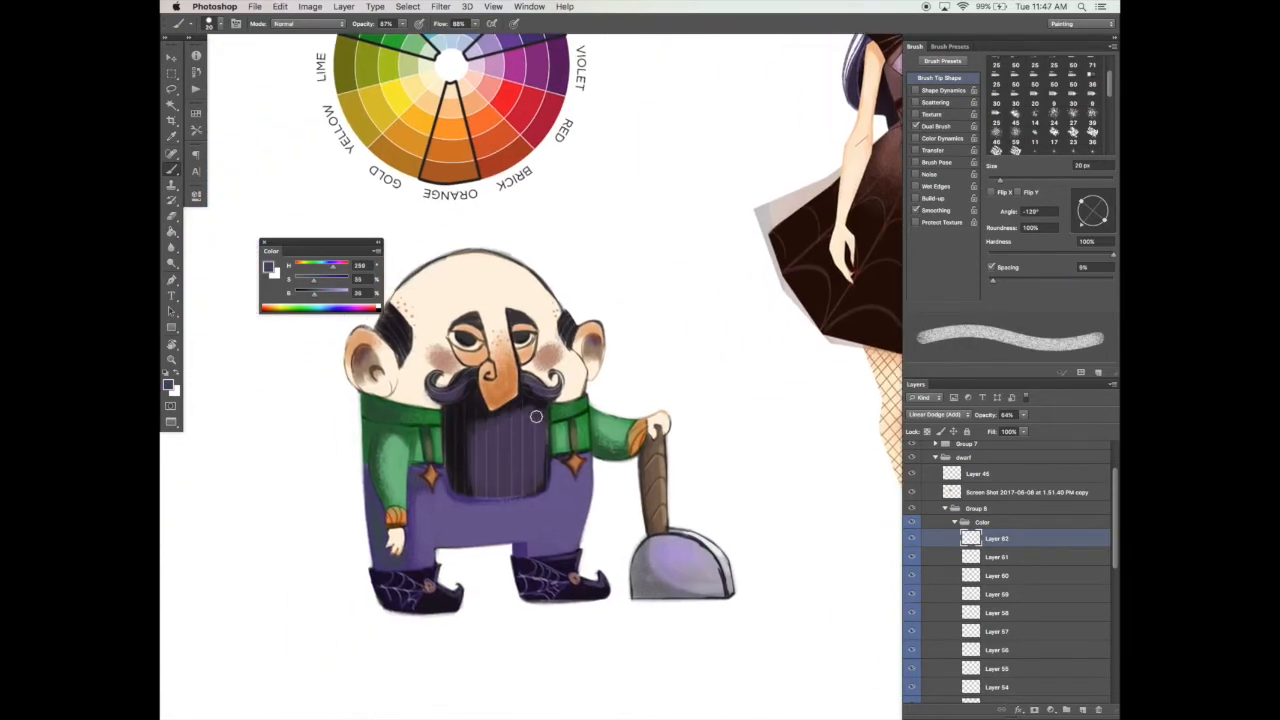
# Step: Fade the edges of the beard's purple highlight with a soft round eraser
pyautogui.press('e')
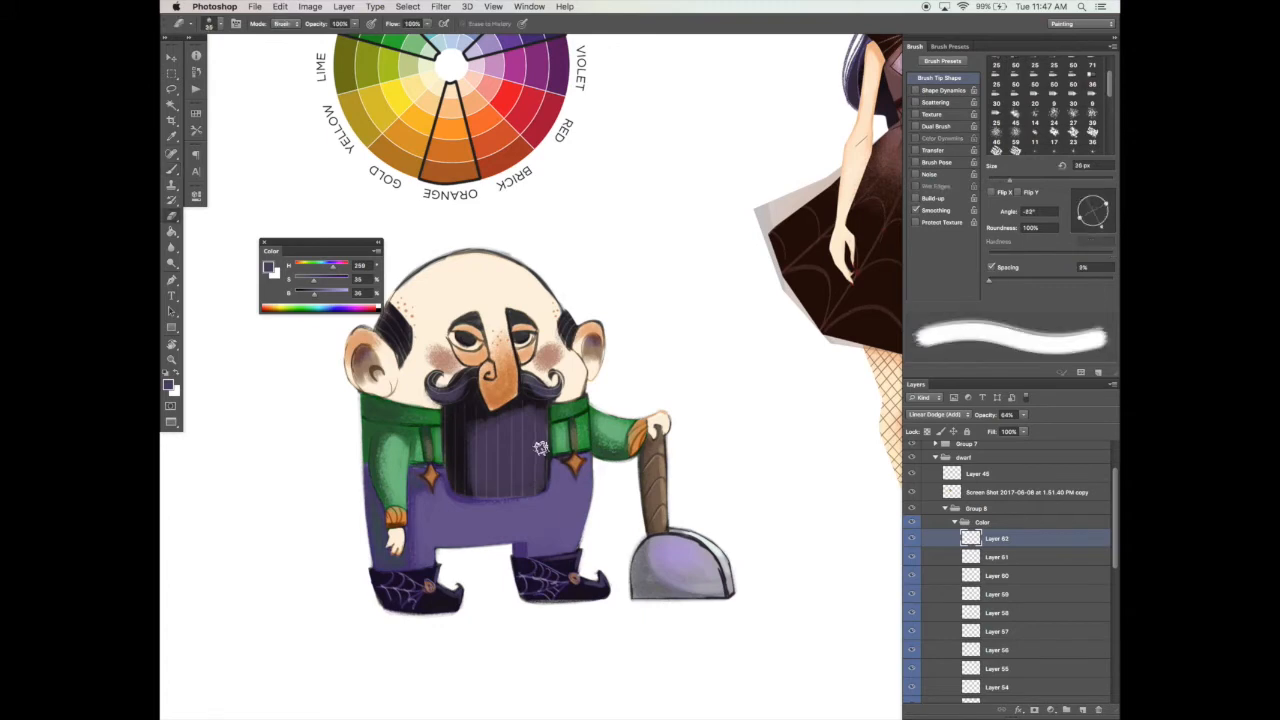
pyautogui.press('b')
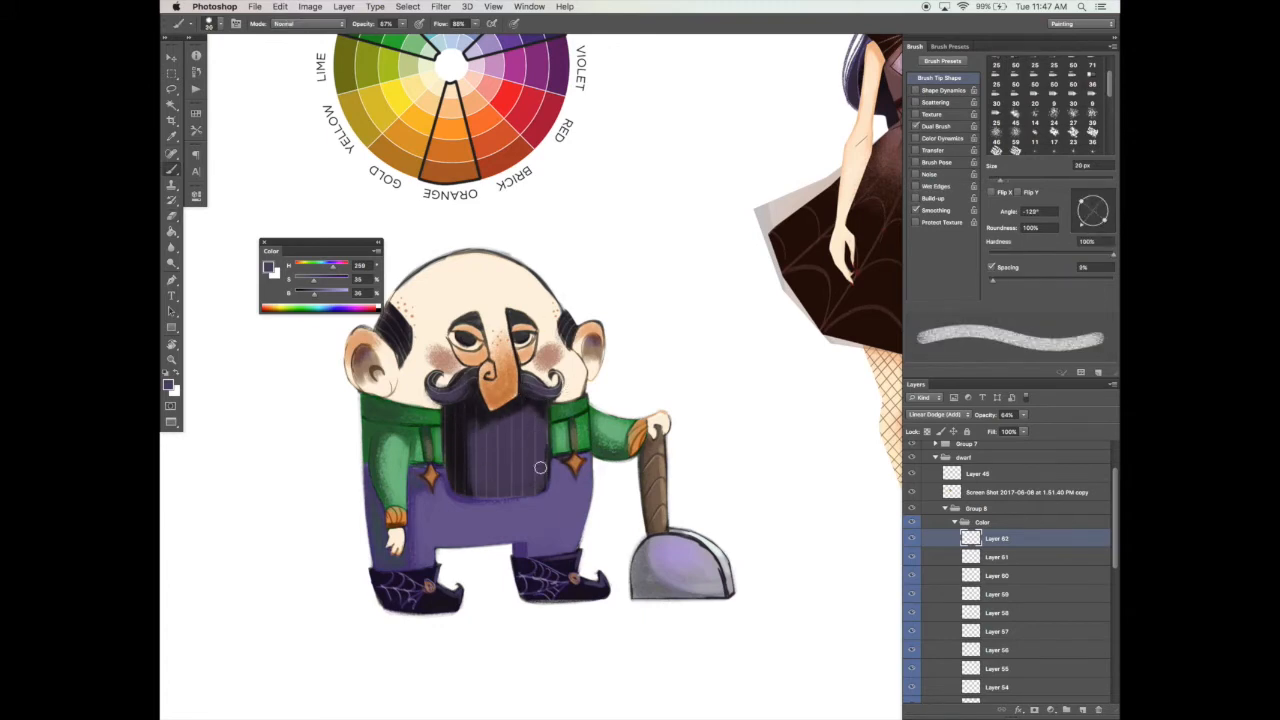
pyautogui.scroll(-1, 540, 467)
pyautogui.scroll(-1, 582, 478)
pyautogui.press('e')
pyautogui.scroll(-1, 540, 400)
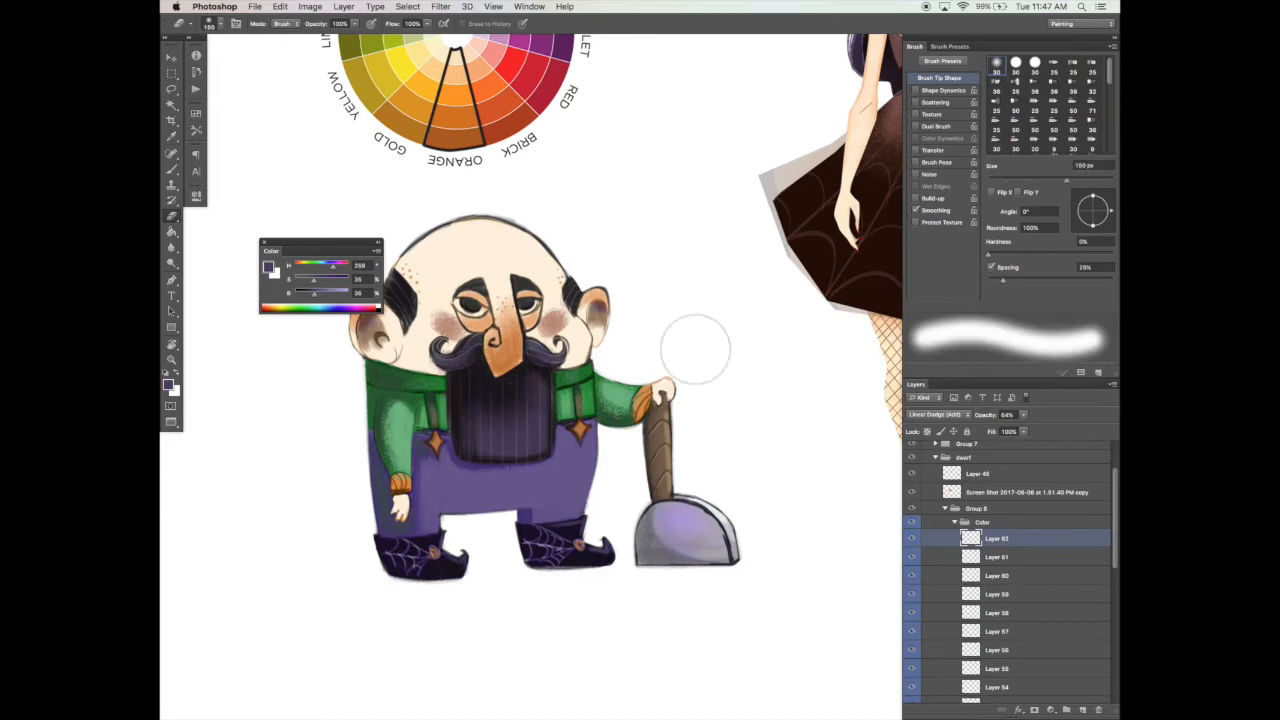
pyautogui.scroll(1, 711, 360)
pyautogui.press('b')
pyautogui.press('e')
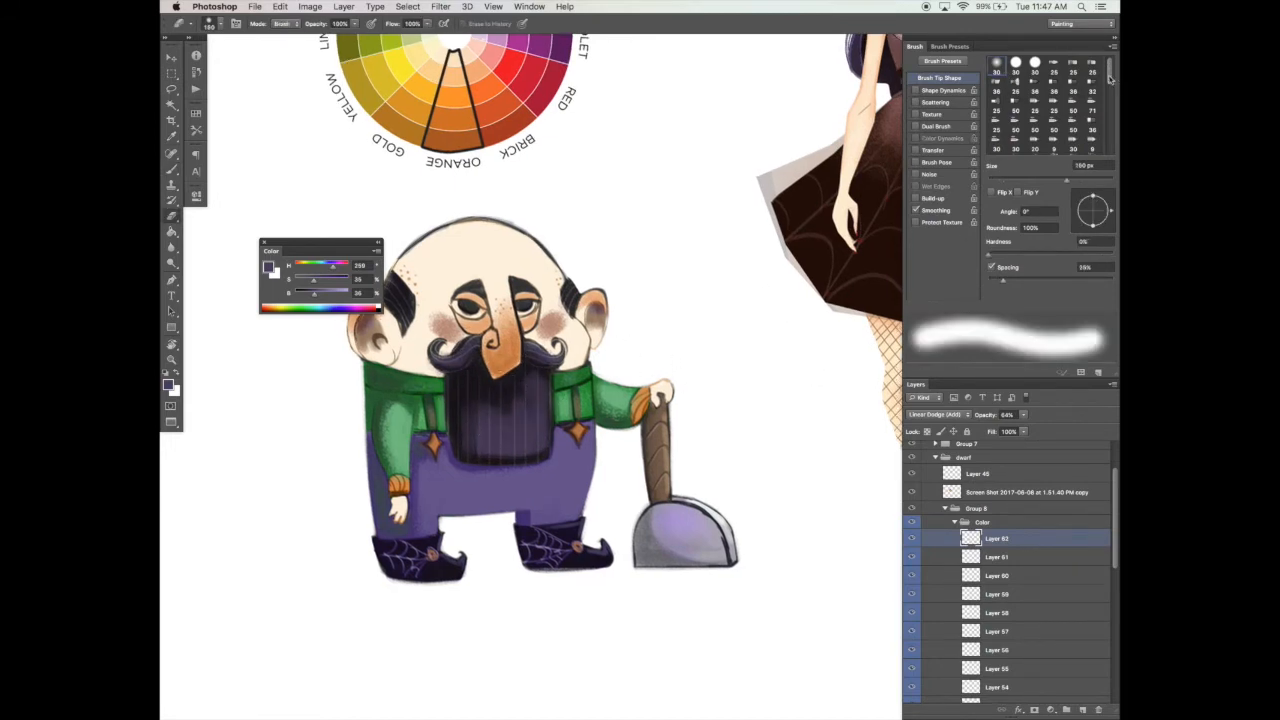
# Step: Texture the beard highlight with a grainy eraser tip at reduced opacity and 41% flow, stepping its size down to 50 px
pyautogui.moveTo(1109, 80); pyautogui.dragTo(1109, 97)
pyautogui.click(1016, 120)
pyautogui.moveTo(354, 24); pyautogui.dragTo(315, 38)
pyautogui.moveTo(427, 24); pyautogui.dragTo(389, 38)
pyautogui.press('[')
pyautogui.press('[')
pyautogui.press('[')
pyautogui.press('[')
pyautogui.press('[')
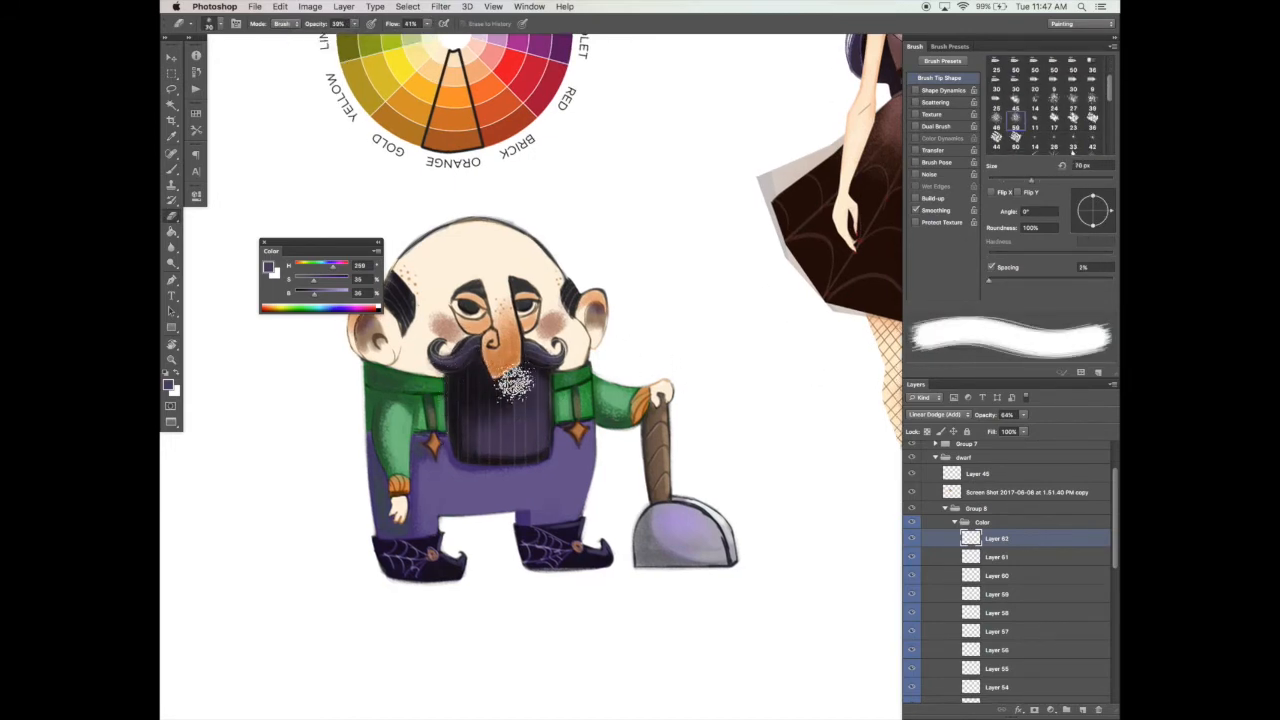
pyautogui.press('[')
pyautogui.press('[')
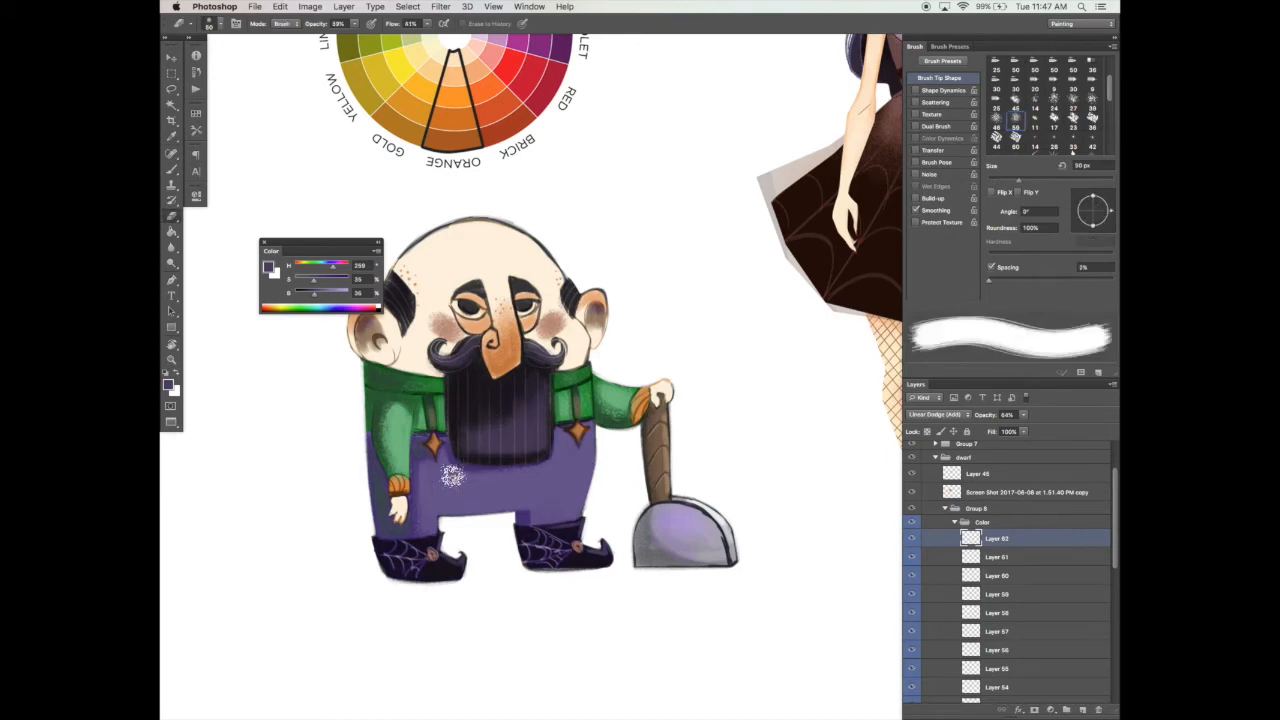
# Step: Check the dwarf beside the girl, lower the beard highlight layer's opacity to 40%, and touch up the beard
pyautogui.press('z')
pyautogui.keyDown('alt'); pyautogui.click(720, 397); pyautogui.keyUp('alt')
pyautogui.keyDown('alt'); pyautogui.click(745, 400); pyautogui.keyUp('alt')
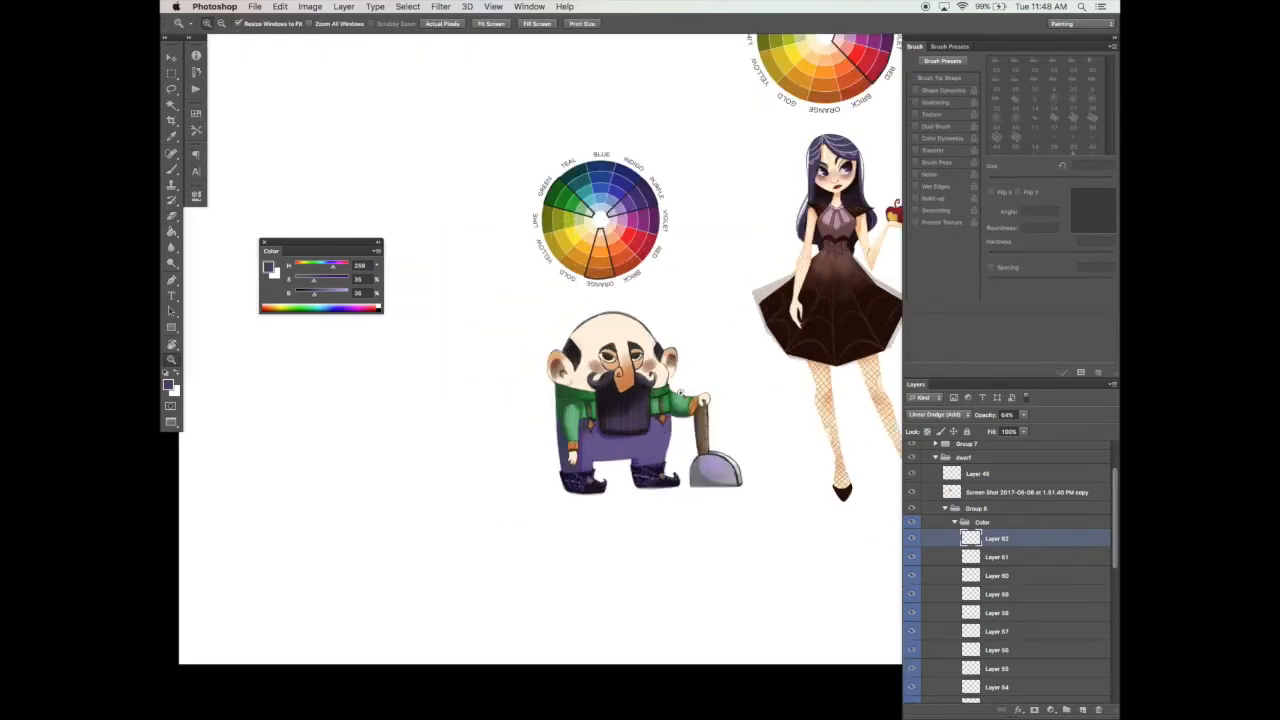
pyautogui.click(684, 386)
pyautogui.click(684, 386)
pyautogui.press('b')
pyautogui.moveTo(1023, 415); pyautogui.dragTo(1008, 428)
pyautogui.moveTo(536, 400)
pyautogui.mouseDown()
pyautogui.moveTo(537, 448)
pyautogui.moveTo(553, 445)
pyautogui.mouseUp()
pyautogui.moveTo(580, 398)
pyautogui.mouseDown()
pyautogui.moveTo(580, 445)
pyautogui.moveTo(565, 391)
pyautogui.mouseUp()
pyautogui.press('e')
pyautogui.press('b')
# Step: Sample the white of the girl's eye and paint the dwarf's eye whites on a new layer with a tiny brush
pyautogui.moveTo(760, 378); pyautogui.dragTo(606, 618)
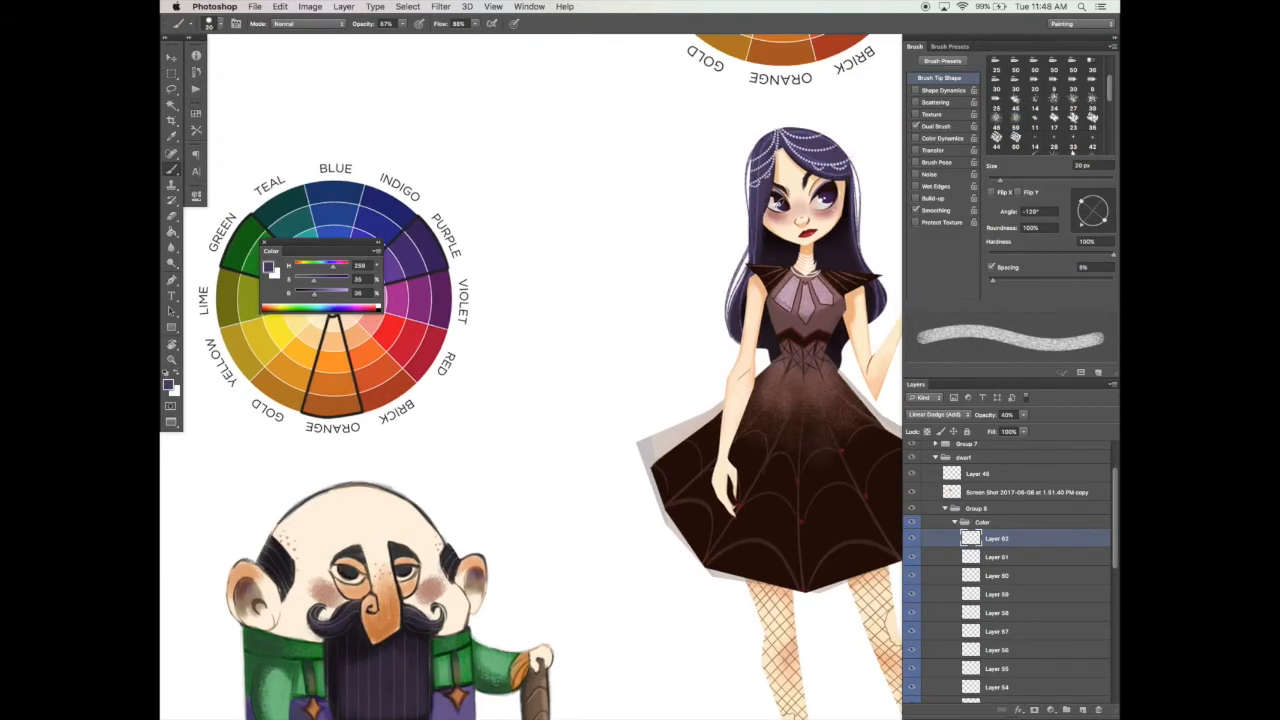
pyautogui.keyDown('alt'); pyautogui.click(779, 212); pyautogui.keyUp('alt')
pyautogui.moveTo(492, 592); pyautogui.dragTo(608, 376)
pyautogui.hotkey('ctrl', 'shift', 'alt', 'n')
pyautogui.press('[')
pyautogui.press('[')
pyautogui.press('[')
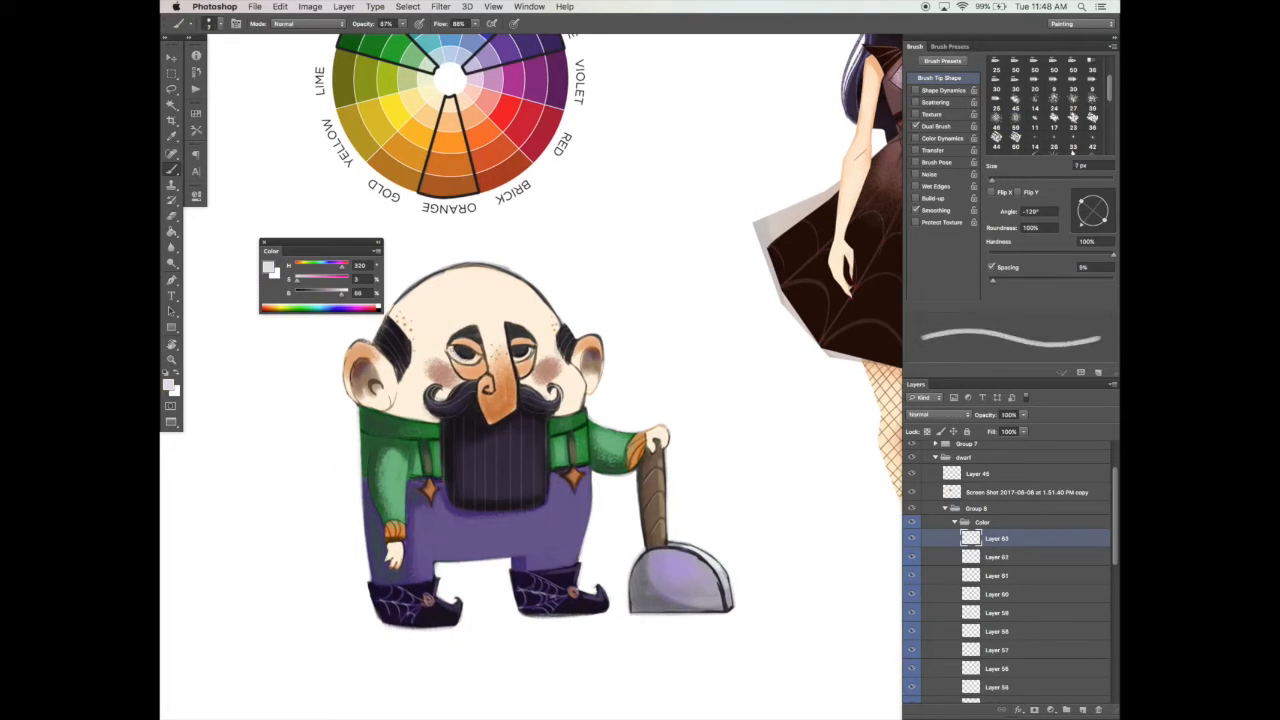
pyautogui.press('[')
pyautogui.press('[')
pyautogui.press('[')
pyautogui.press('[')
# Step: Retouch around the eyes with sampled eyelid orange and add pure white eye highlights with a 7 px brush using Shape Dynamics
pyautogui.keyDown('alt'); pyautogui.click(523, 358); pyautogui.keyUp('alt')
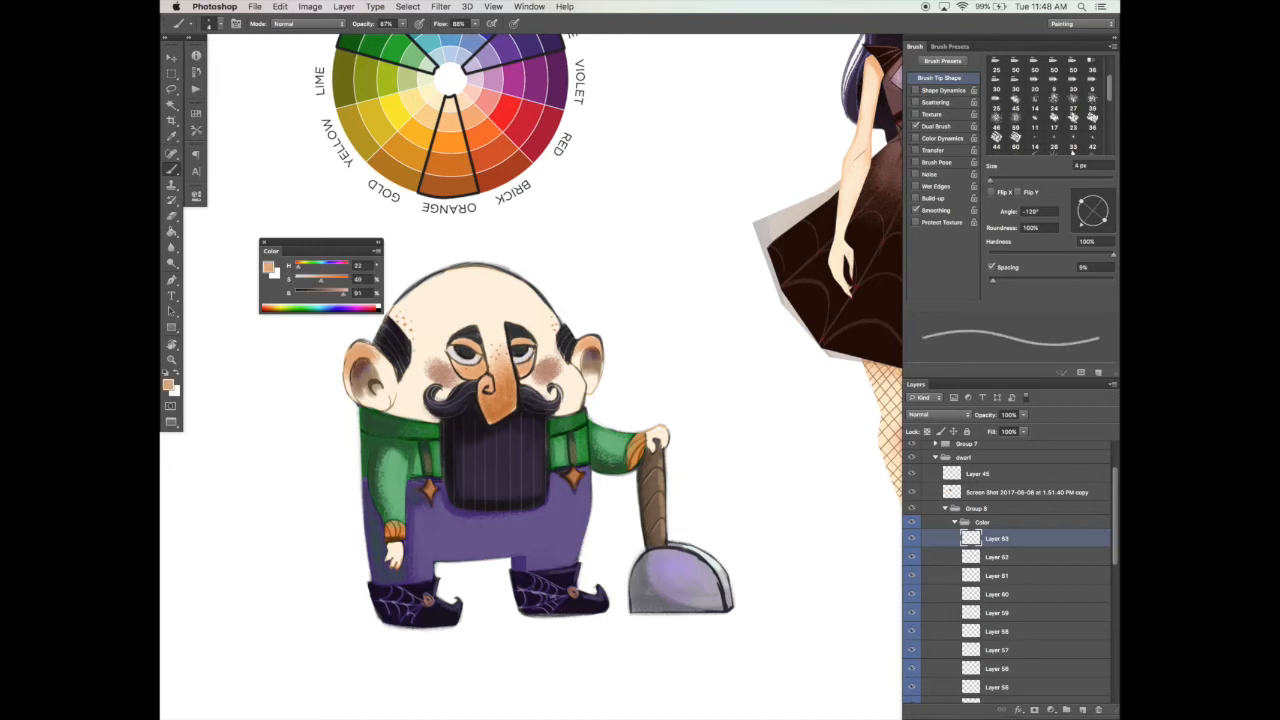
pyautogui.keyDown('alt'); pyautogui.click(464, 352); pyautogui.keyUp('alt')
pyautogui.press(']')
pyautogui.press(']')
pyautogui.press(']')
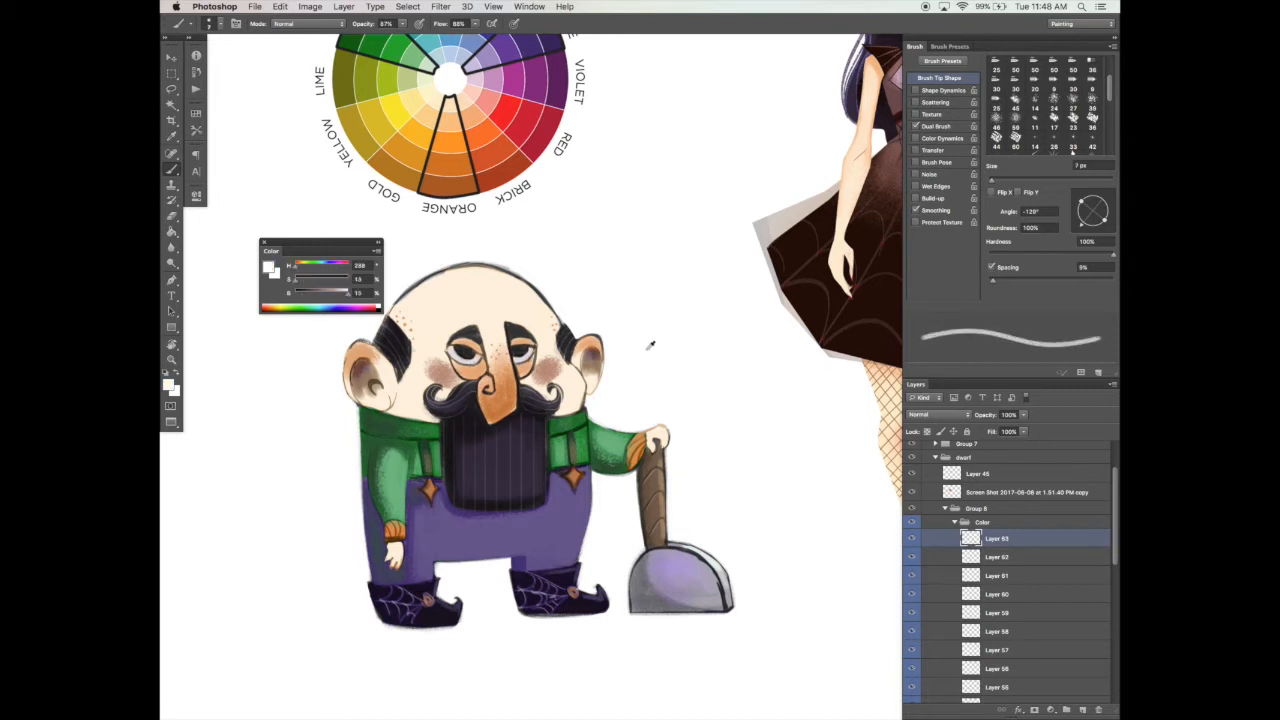
pyautogui.keyDown('alt'); pyautogui.click(647, 348); pyautogui.keyUp('alt')
pyautogui.click(941, 91)
pyautogui.click(471, 353)
pyautogui.moveTo(634, 344); pyautogui.dragTo(620, 325)
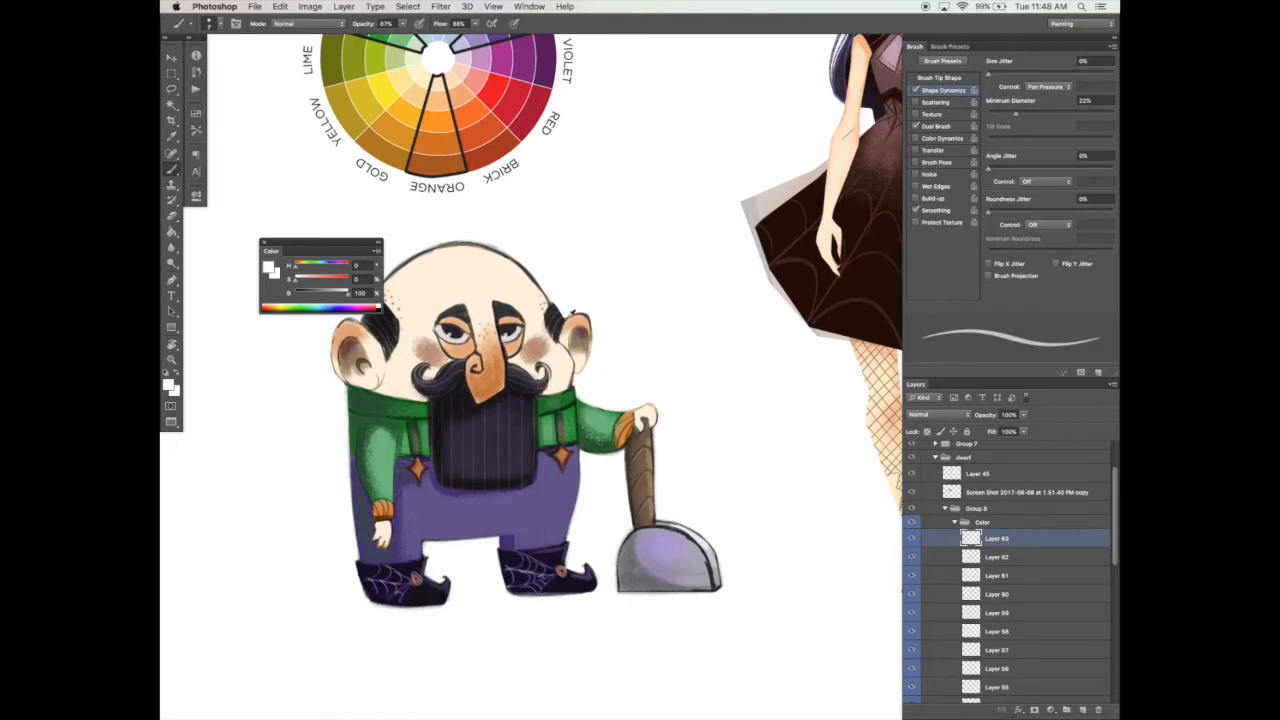
# Step: Sample the hair's dark color for touch-ups and trim the head's upper outline in white with a round 12 px brush
pyautogui.keyDown('alt'); pyautogui.click(556, 315); pyautogui.keyUp('alt')
pyautogui.moveTo(719, 327); pyautogui.dragTo(757, 335)
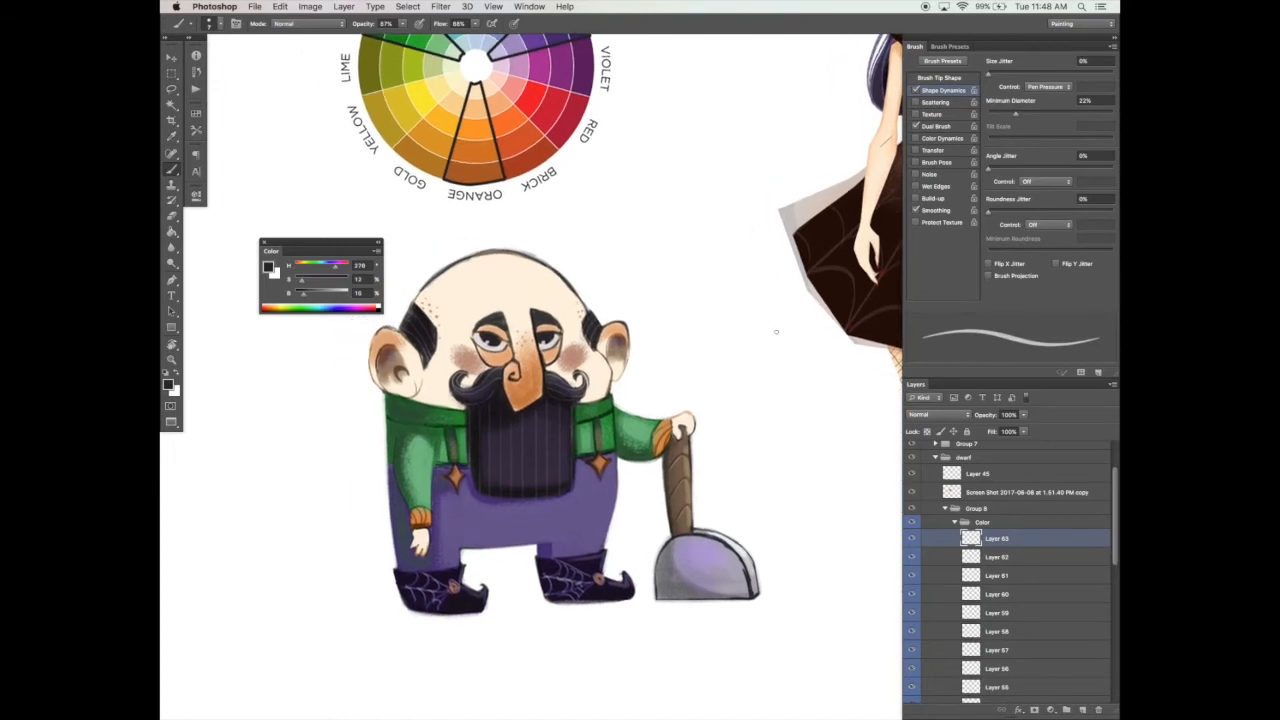
pyautogui.click(915, 90)
pyautogui.click(940, 78)
pyautogui.keyDown('alt'); pyautogui.click(408, 299); pyautogui.keyUp('alt')
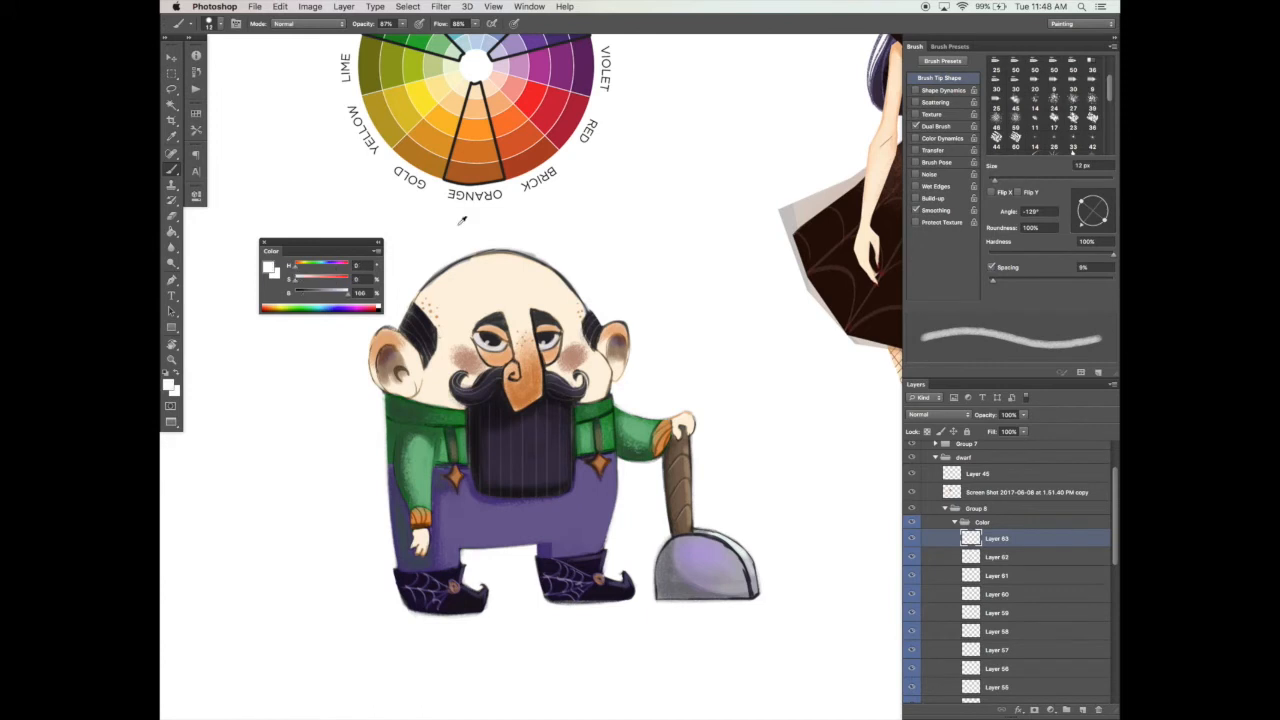
pyautogui.moveTo(408, 299)
pyautogui.mouseDown()
pyautogui.moveTo(470, 254)
pyautogui.moveTo(536, 250)
pyautogui.mouseUp()
pyautogui.moveTo(696, 269); pyautogui.dragTo(805, 226)
pyautogui.moveTo(650, 217)
pyautogui.mouseDown()
pyautogui.moveTo(699, 263)
pyautogui.moveTo(652, 217)
pyautogui.mouseUp()
pyautogui.keyDown('alt'); pyautogui.click(585, 224); pyautogui.keyUp('alt')
pyautogui.moveTo(541, 246)
pyautogui.mouseDown()
pyautogui.moveTo(586, 223)
pyautogui.moveTo(660, 227)
pyautogui.moveTo(622, 211)
pyautogui.mouseUp()
# Step: Paint over the head's upper outline with sampled skin tone, enlarging the brush to 25 px and erasing any spill
pyautogui.keyDown('alt'); pyautogui.click(505, 291); pyautogui.keyUp('alt')
pyautogui.press(']')
pyautogui.press(']')
pyautogui.press(']')
pyautogui.moveTo(535, 258)
pyautogui.mouseDown()
pyautogui.moveTo(568, 233)
pyautogui.moveTo(539, 246)
pyautogui.moveTo(607, 217)
pyautogui.mouseUp()
pyautogui.press(']')
pyautogui.keyDown('alt'); pyautogui.click(594, 236); pyautogui.keyUp('alt')
pyautogui.moveTo(547, 251); pyautogui.dragTo(588, 225)
pyautogui.moveTo(787, 347); pyautogui.dragTo(774, 341)
pyautogui.press('e')
pyautogui.moveTo(518, 242)
pyautogui.mouseDown()
pyautogui.moveTo(563, 195)
pyautogui.moveTo(680, 246)
pyautogui.mouseUp()
pyautogui.press('b')
pyautogui.moveTo(556, 222); pyautogui.dragTo(520, 250)
pyautogui.moveTo(522, 248); pyautogui.dragTo(636, 217)
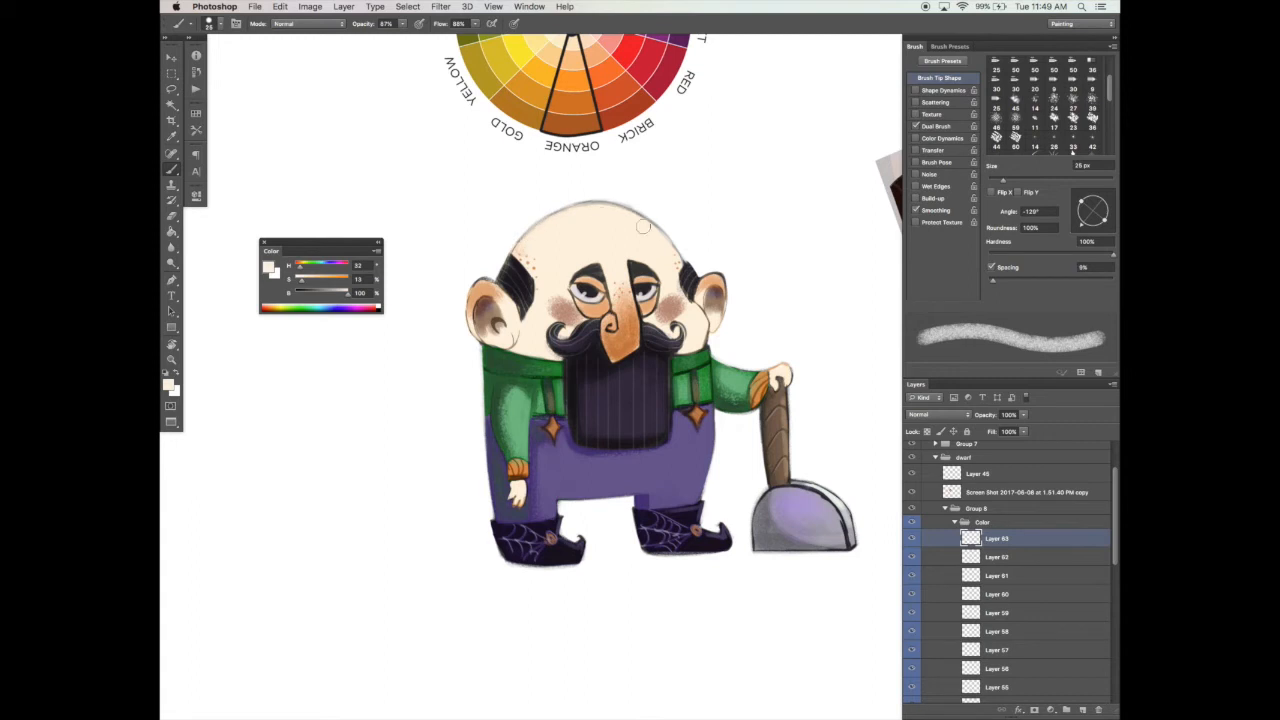
# Step: Blend the green sleeve of the arm holding the shovel with sampled sweater greens at 45% brush opacity
pyautogui.moveTo(827, 352)
pyautogui.mouseDown()
pyautogui.moveTo(809, 326)
pyautogui.moveTo(770, 318)
pyautogui.mouseUp()
pyautogui.press('v')
pyautogui.press('b')
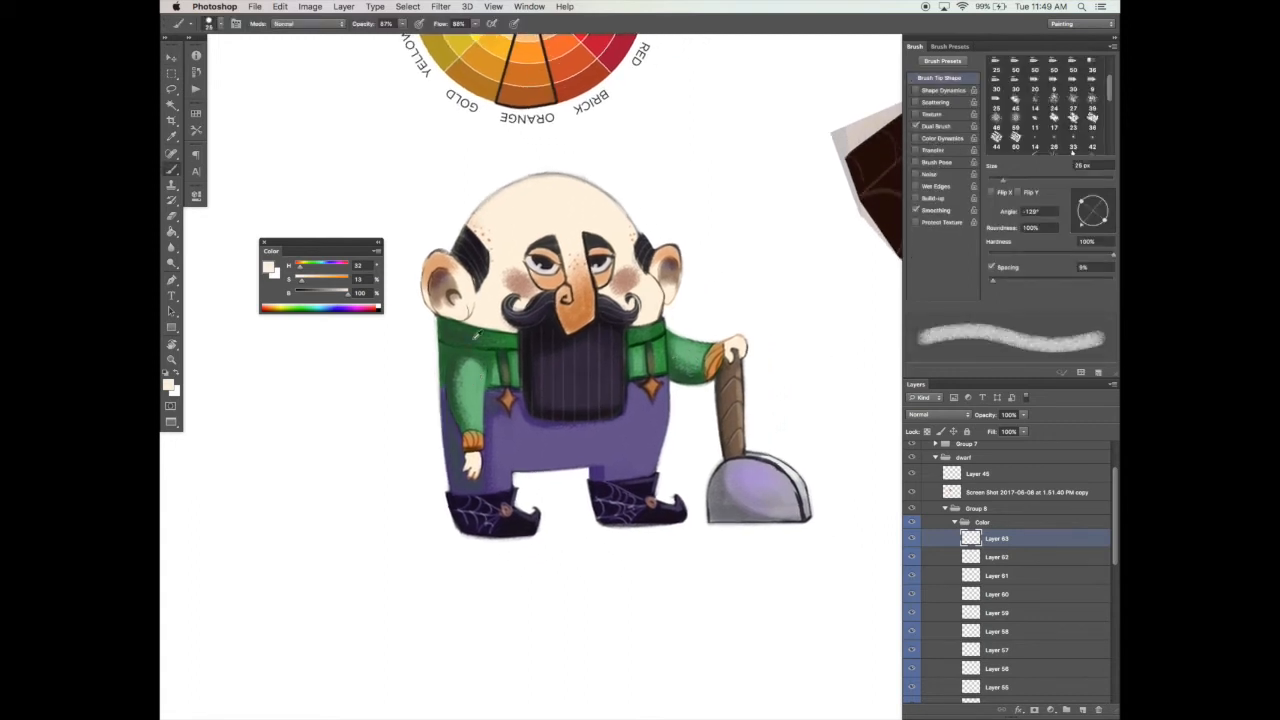
pyautogui.keyDown('alt'); pyautogui.click(476, 335); pyautogui.keyUp('alt')
pyautogui.press('4')
pyautogui.press('5')
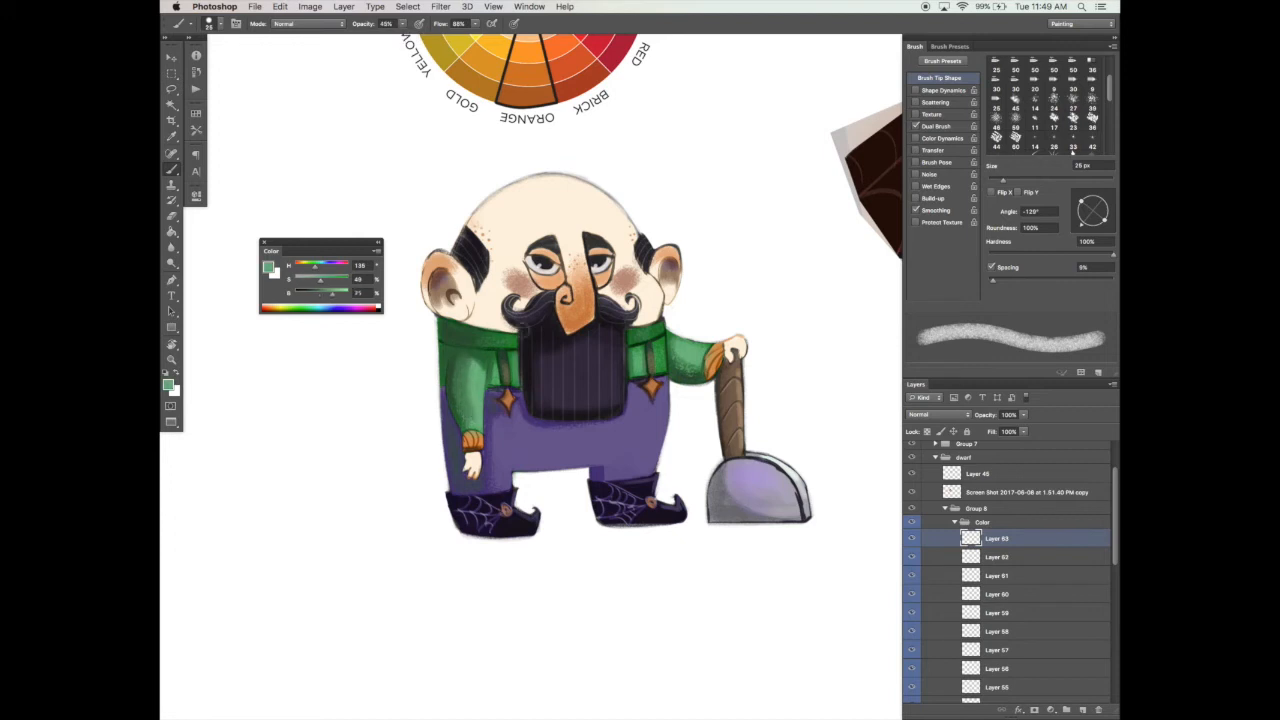
pyautogui.keyDown('alt'); pyautogui.click(694, 372); pyautogui.keyUp('alt')
pyautogui.keyDown('alt'); pyautogui.click(680, 360); pyautogui.keyUp('alt')
pyautogui.keyDown('alt'); pyautogui.click(679, 373); pyautogui.keyUp('alt')
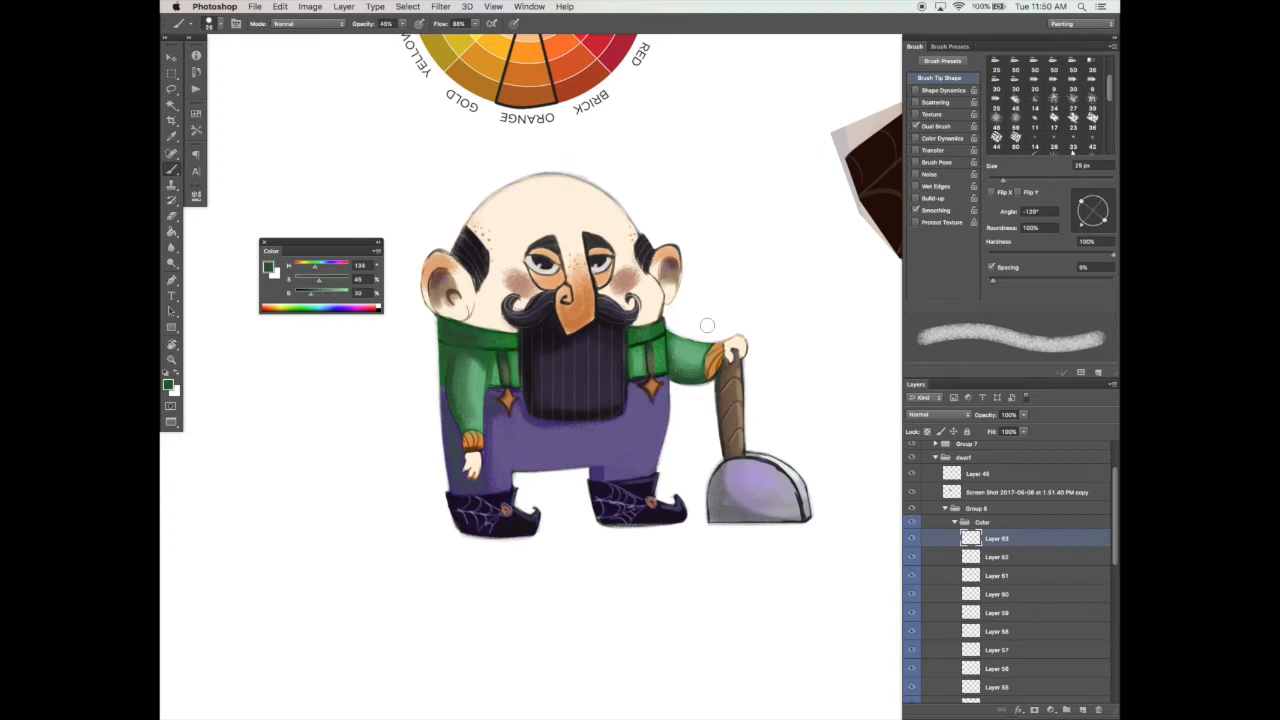
# Step: Shade the sweater around the suspenders and collar with the sampled dark green, using a smaller brush
pyautogui.moveTo(496, 354); pyautogui.dragTo(494, 377)
pyautogui.moveTo(1003, 181); pyautogui.dragTo(996, 181)
pyautogui.keyDown('alt'); pyautogui.click(661, 331); pyautogui.keyUp('alt')
pyautogui.keyDown('alt'); pyautogui.click(661, 350); pyautogui.keyUp('alt')
pyautogui.keyDown('alt'); pyautogui.click(665, 361); pyautogui.keyUp('alt')
pyautogui.moveTo(663, 366)
pyautogui.mouseDown()
pyautogui.moveTo(661, 327)
pyautogui.moveTo(635, 331)
pyautogui.mouseUp()
# Step: Paint the sweater's collar on a new layer with purple sampled from the trousers, using a 20 px brush
pyautogui.click(1081, 709)
pyautogui.keyDown('alt'); pyautogui.click(512, 425); pyautogui.keyUp('alt')
pyautogui.press(']')
pyautogui.moveTo(511, 338); pyautogui.dragTo(429, 323)
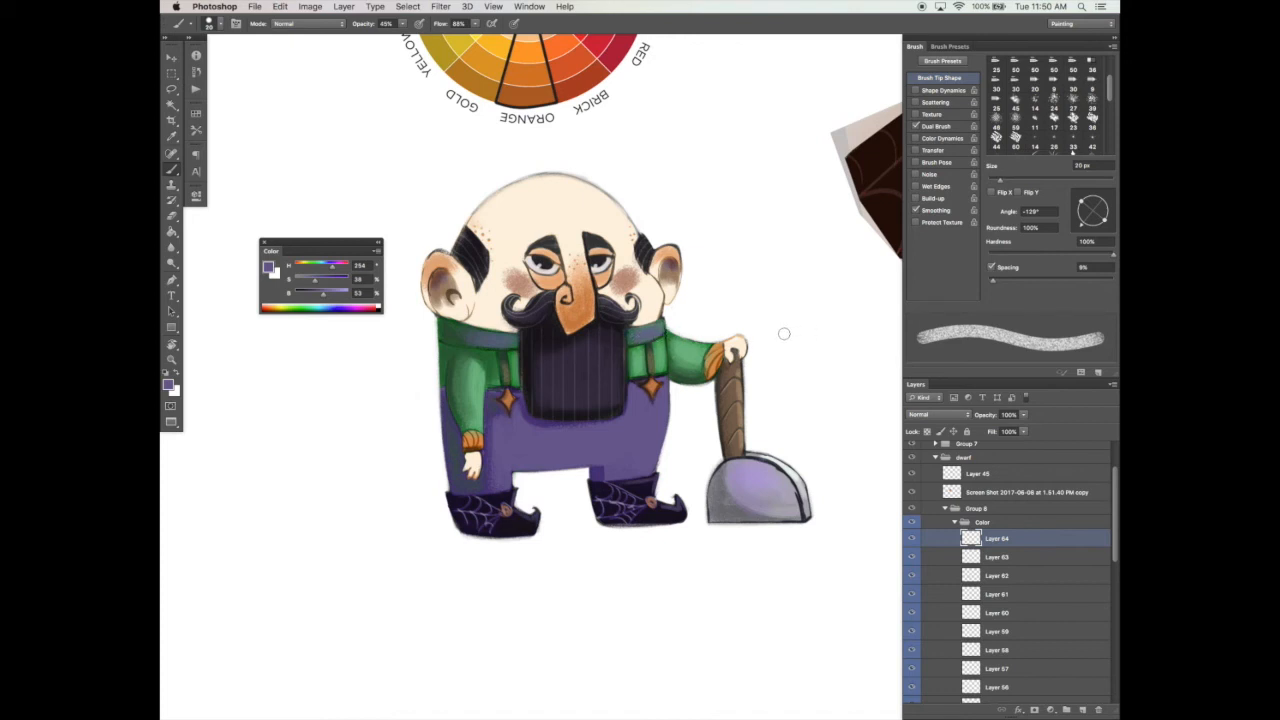
# Step: Compare the whole dwarf with the finished girl and both color wheels, with the panels hidden
pyautogui.moveTo(690, 438); pyautogui.dragTo(666, 440)
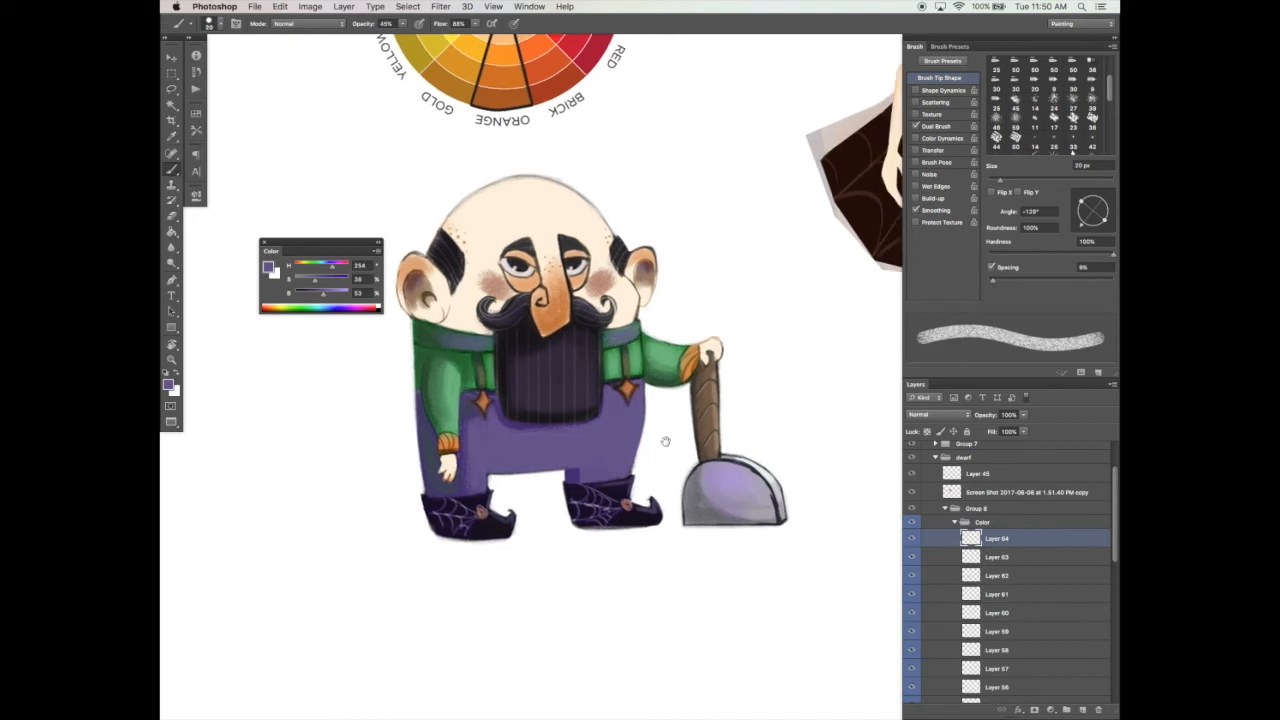
pyautogui.hotkey('alt', 'space')
pyautogui.click(688, 440)
pyautogui.click(736, 440)
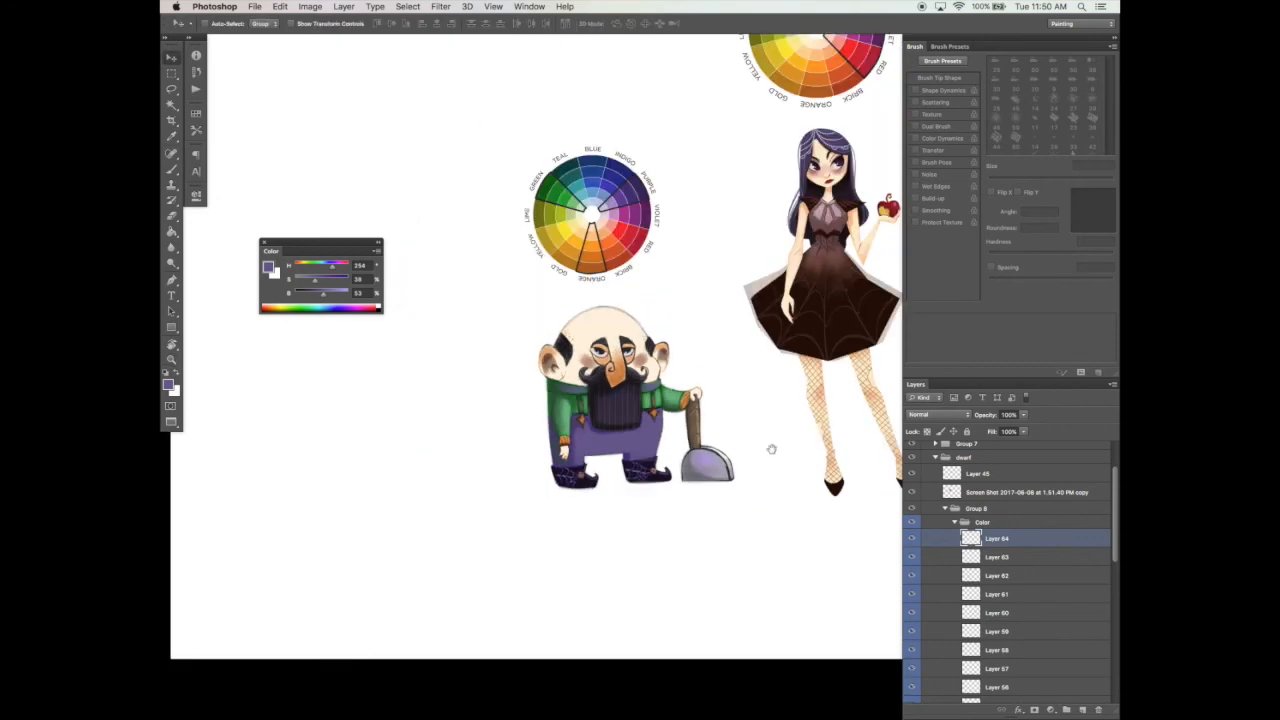
pyautogui.moveTo(769, 449); pyautogui.dragTo(560, 486)
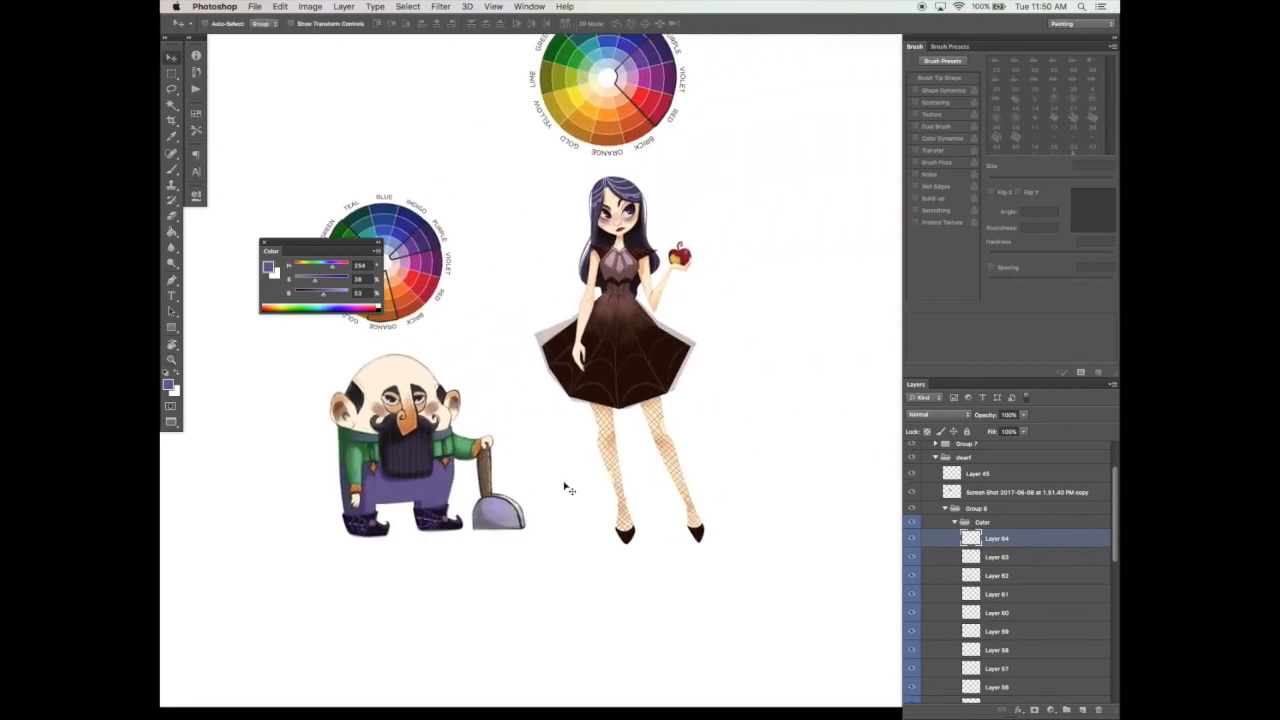
pyautogui.moveTo(332, 244); pyautogui.dragTo(332, 107)
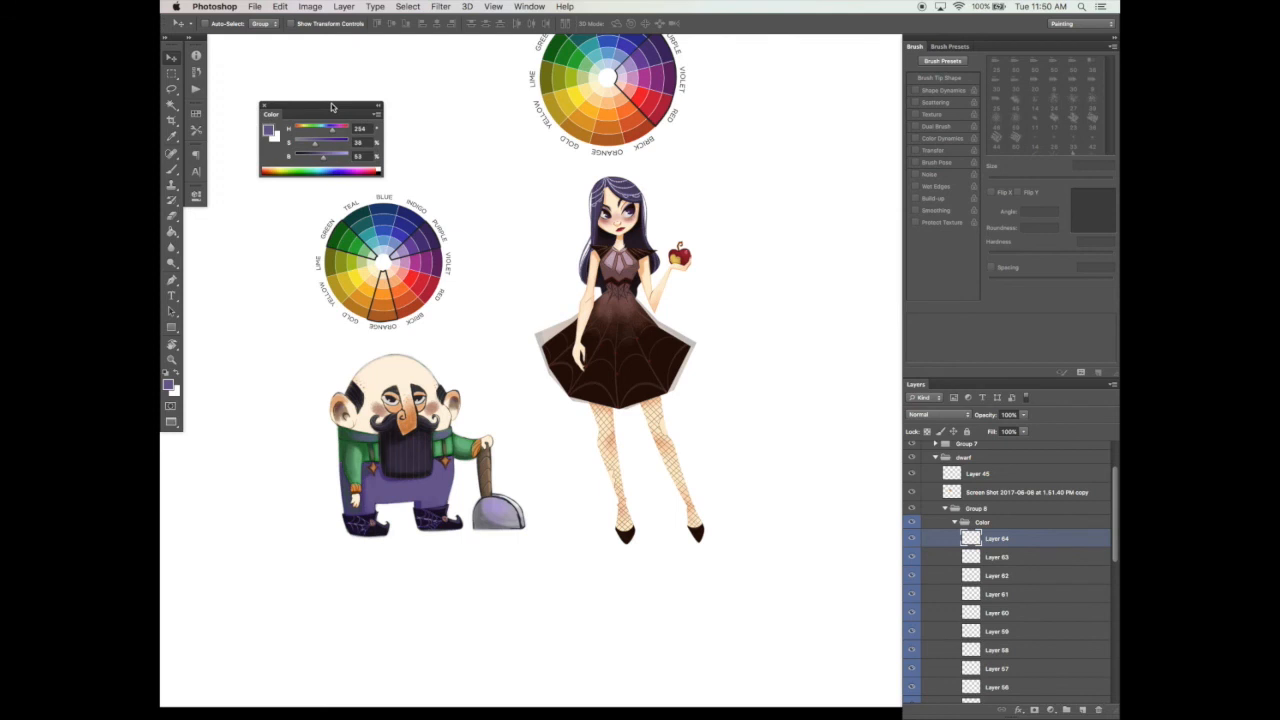
pyautogui.press('Tab')
pyautogui.moveTo(770, 512); pyautogui.dragTo(692, 520)
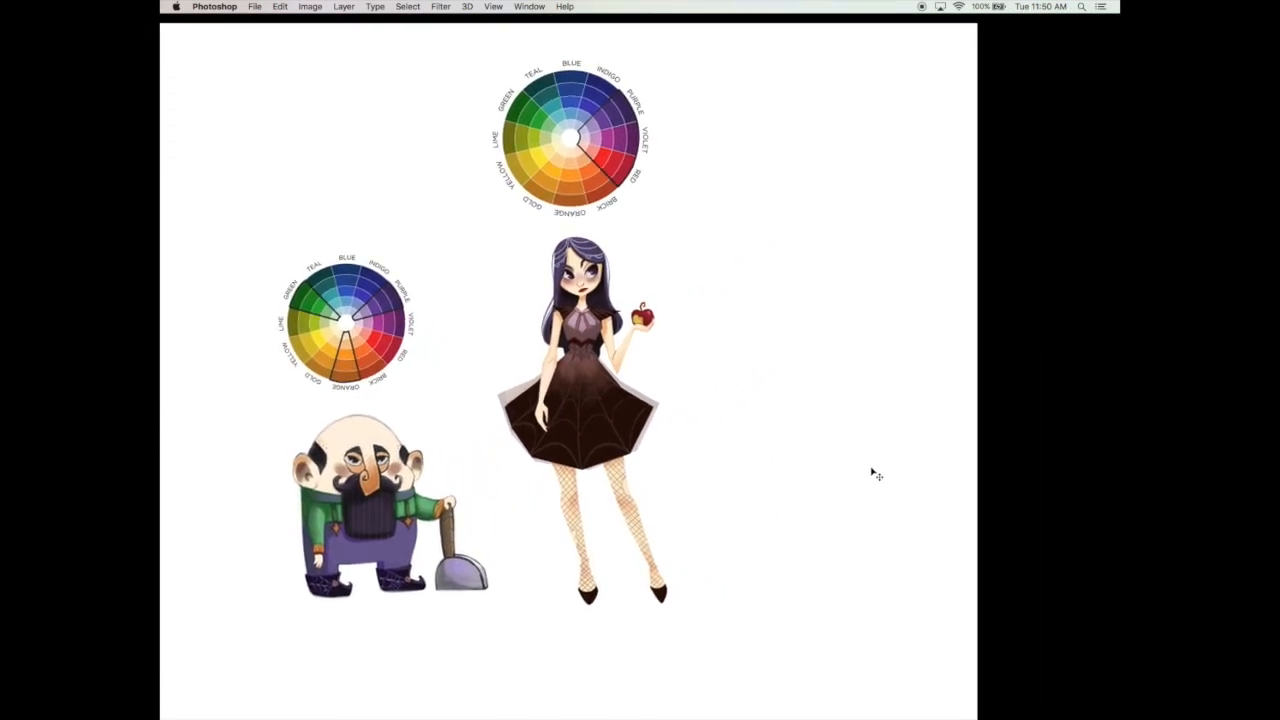